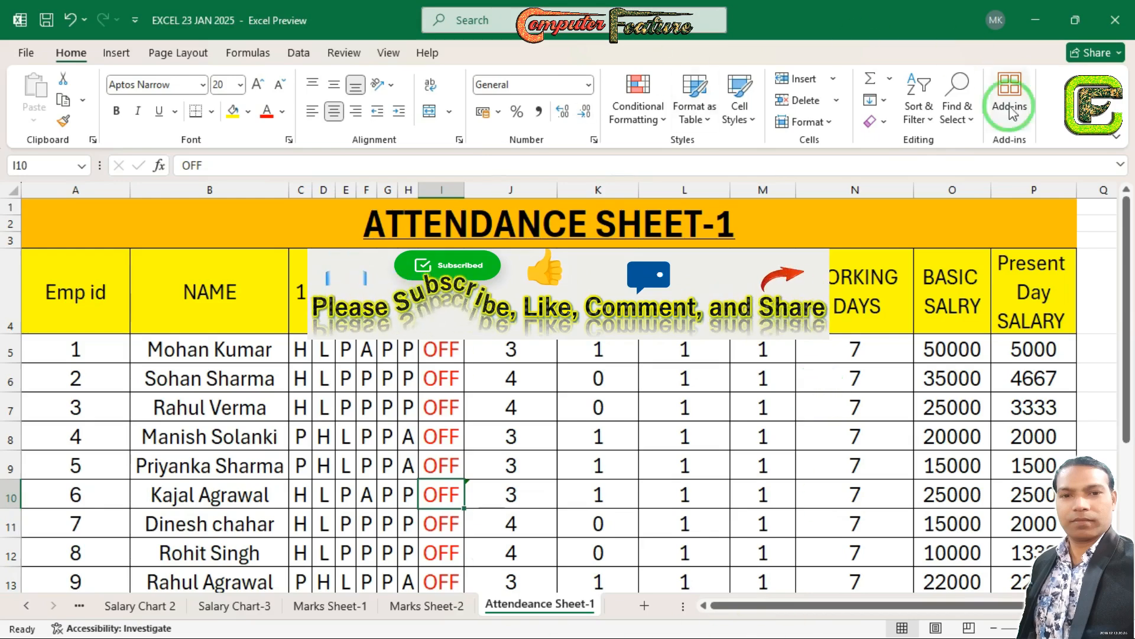
Clear the values in J5:P13, under the PRESENT through Present Day SALARY headings
drag(1127, 302, 1129, 338)
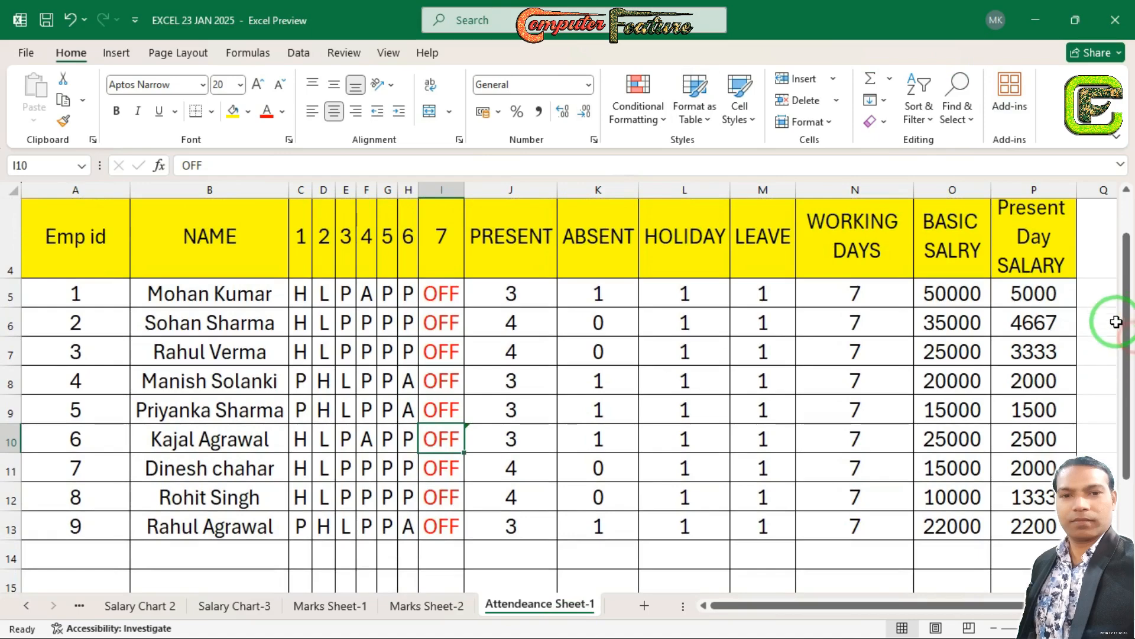
drag(1105, 293, 523, 528)
key(Delete)
scroll(833, 452, right, 5)
drag(965, 603, 792, 603)
click(849, 434)
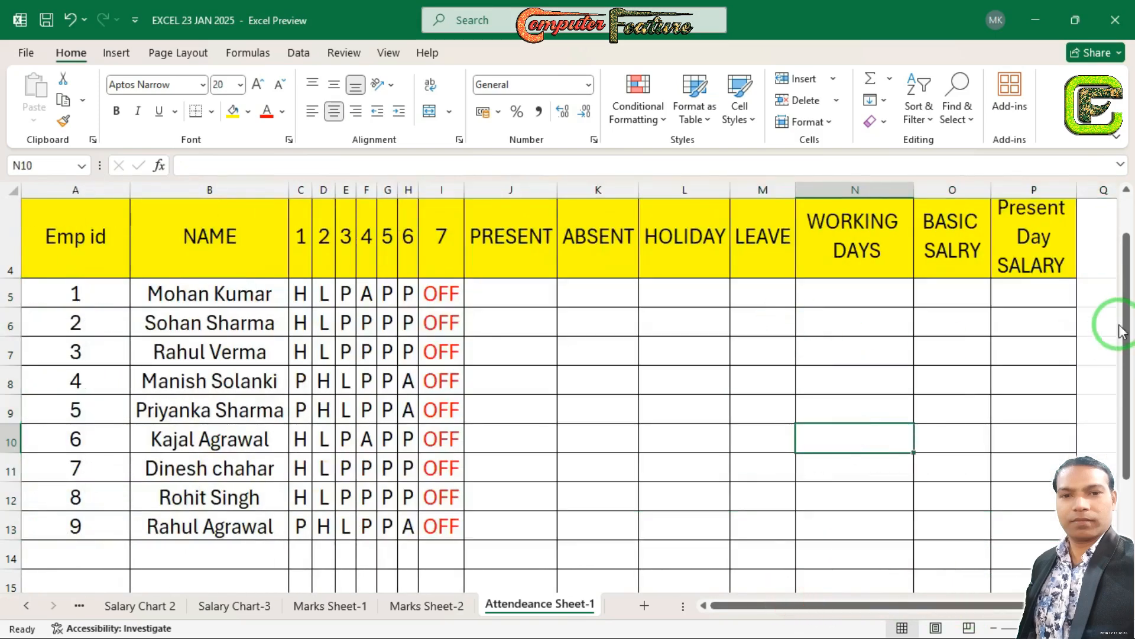
drag(1126, 292, 1126, 254)
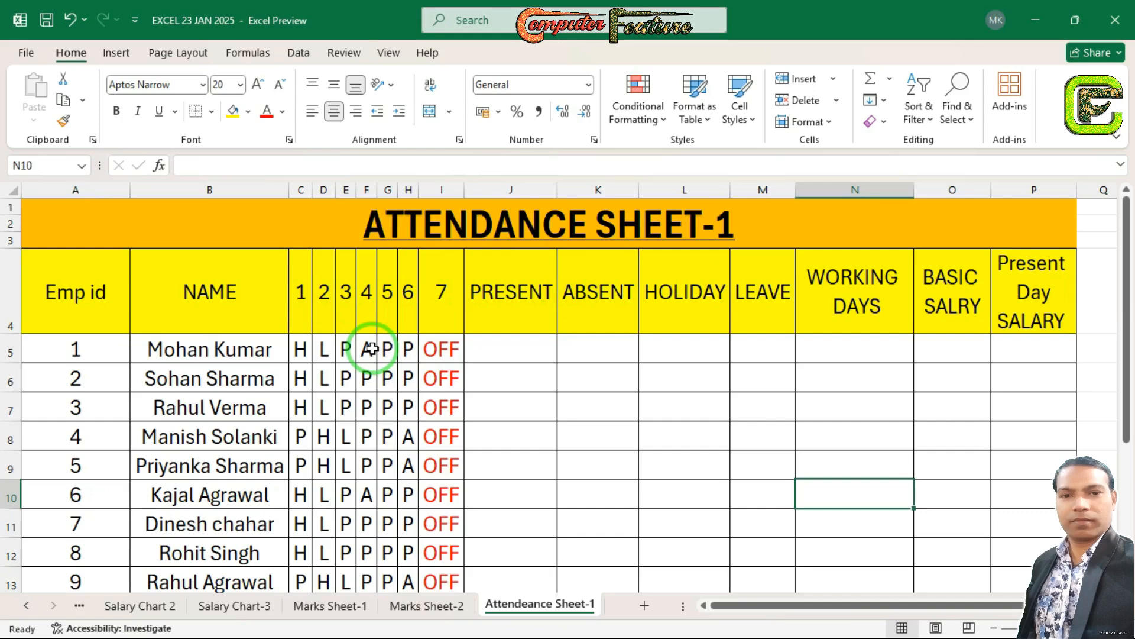
drag(301, 301, 448, 301)
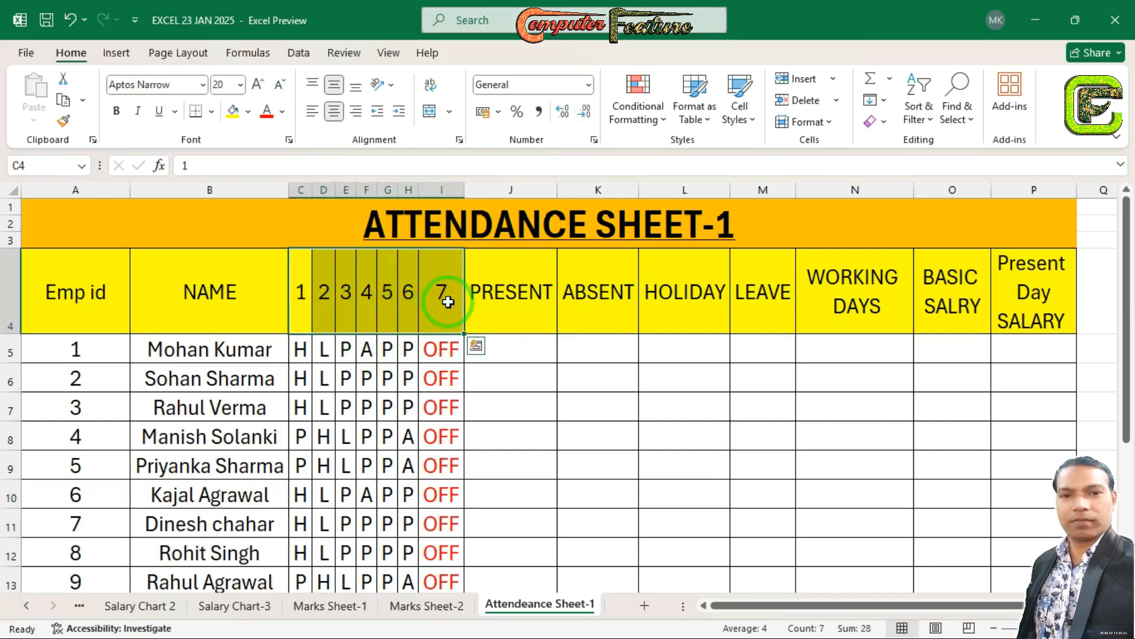
click(443, 352)
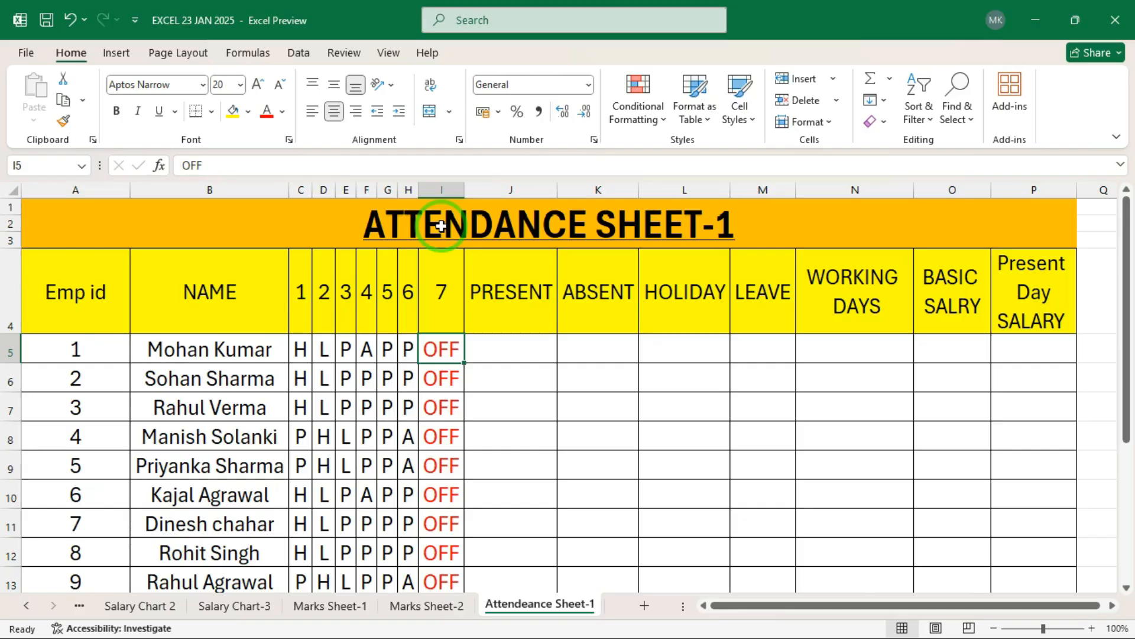
Add a new worksheet and merge and center cells A1:M2 on it for the title
click(644, 605)
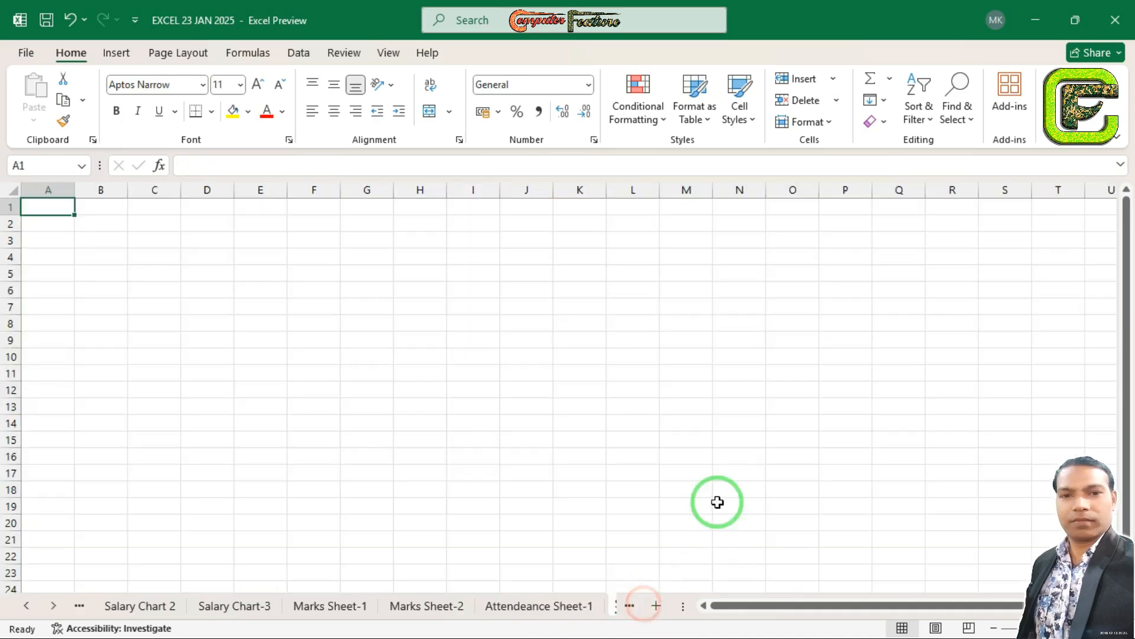
click(373, 312)
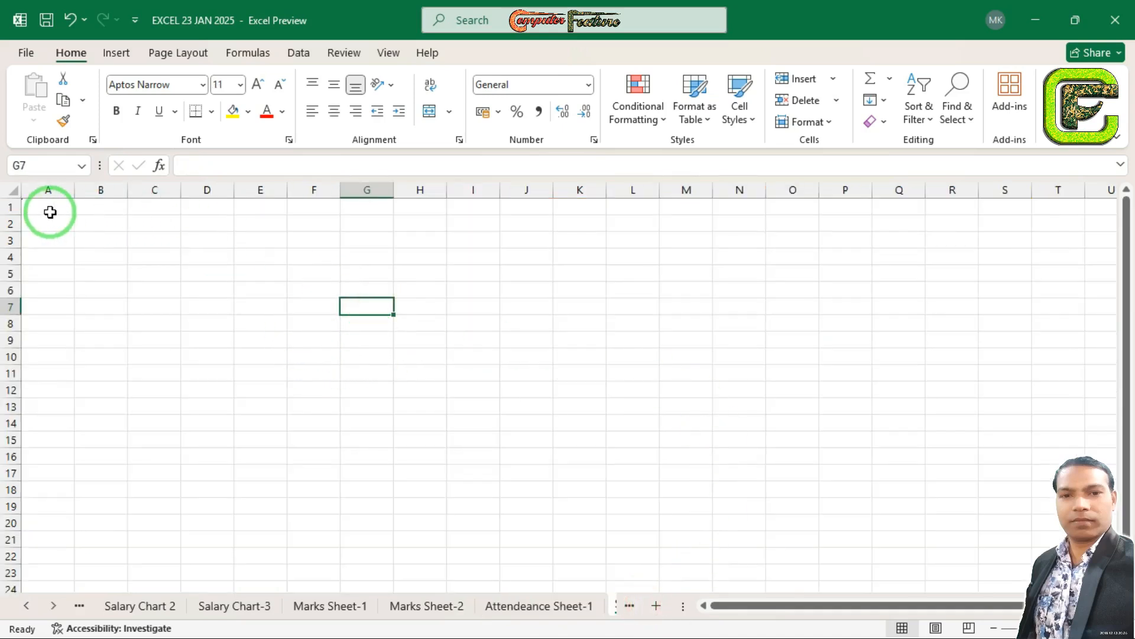
drag(48, 208, 661, 223)
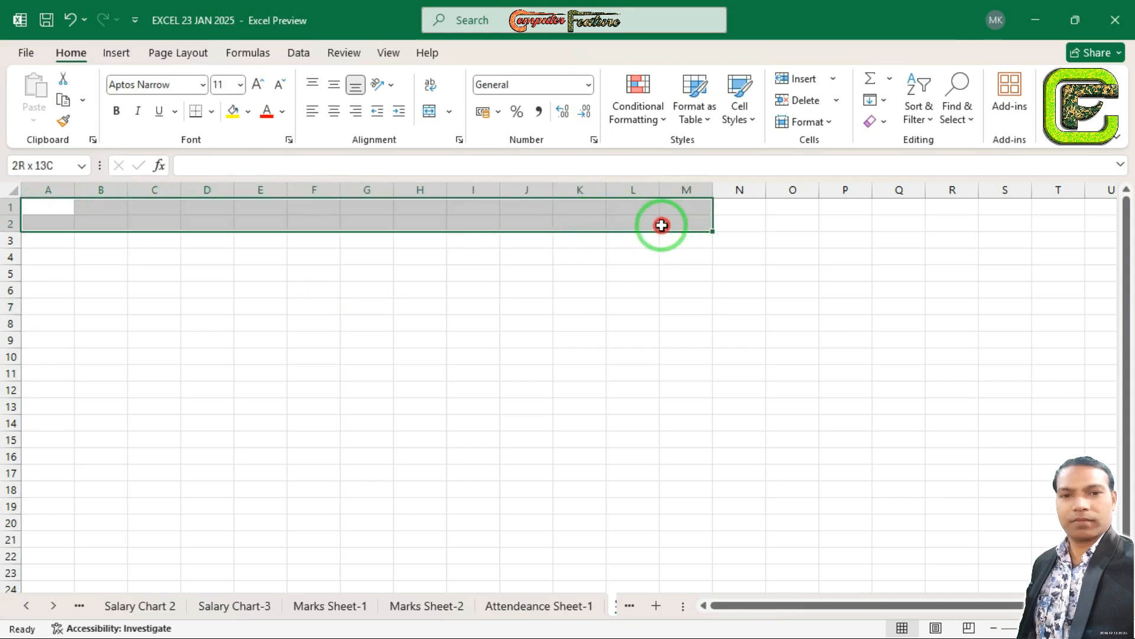
click(546, 615)
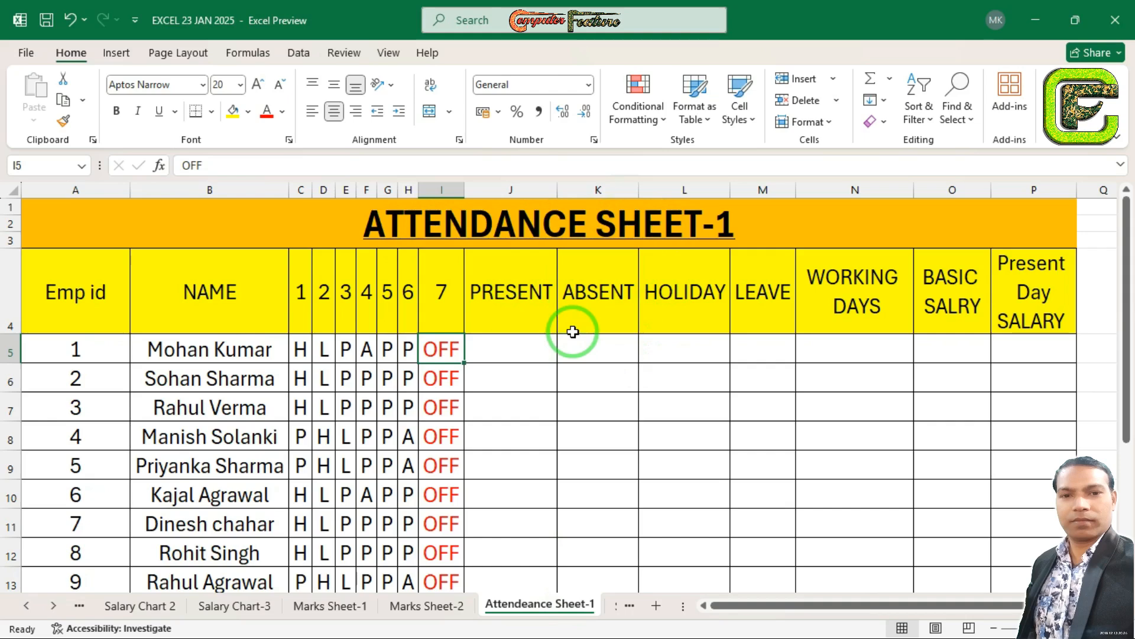
click(628, 606)
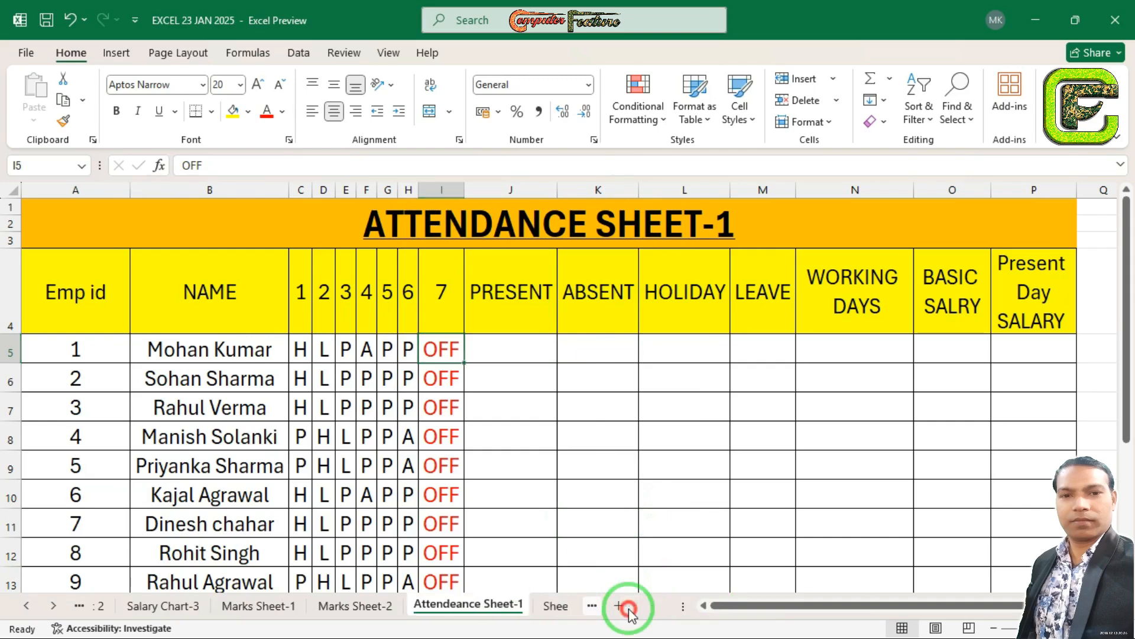
drag(48, 207, 666, 230)
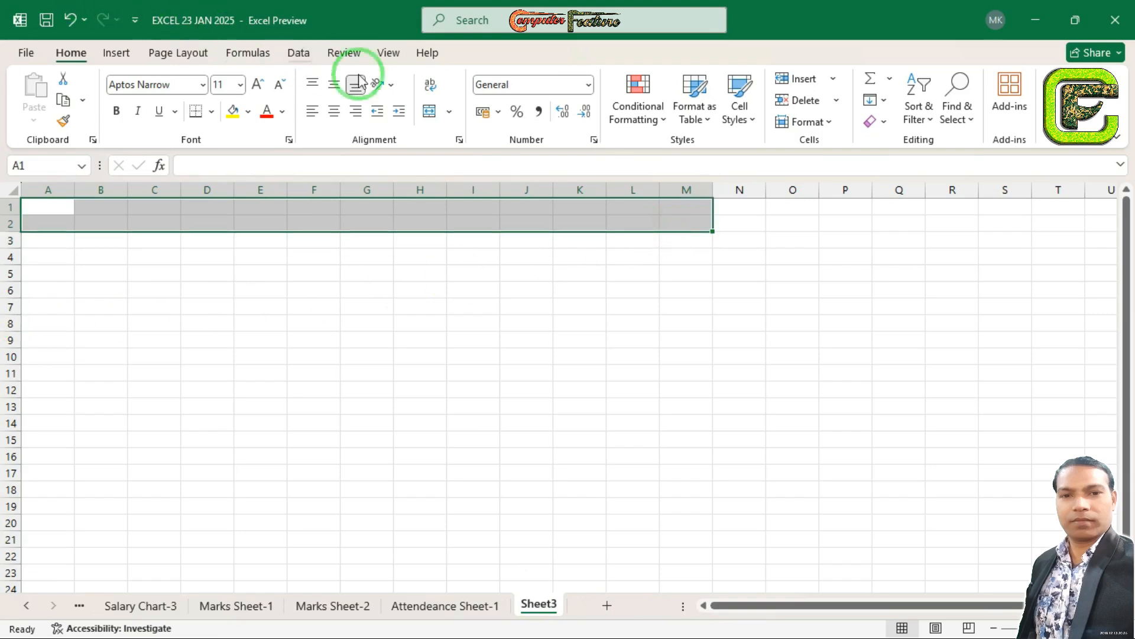
click(430, 112)
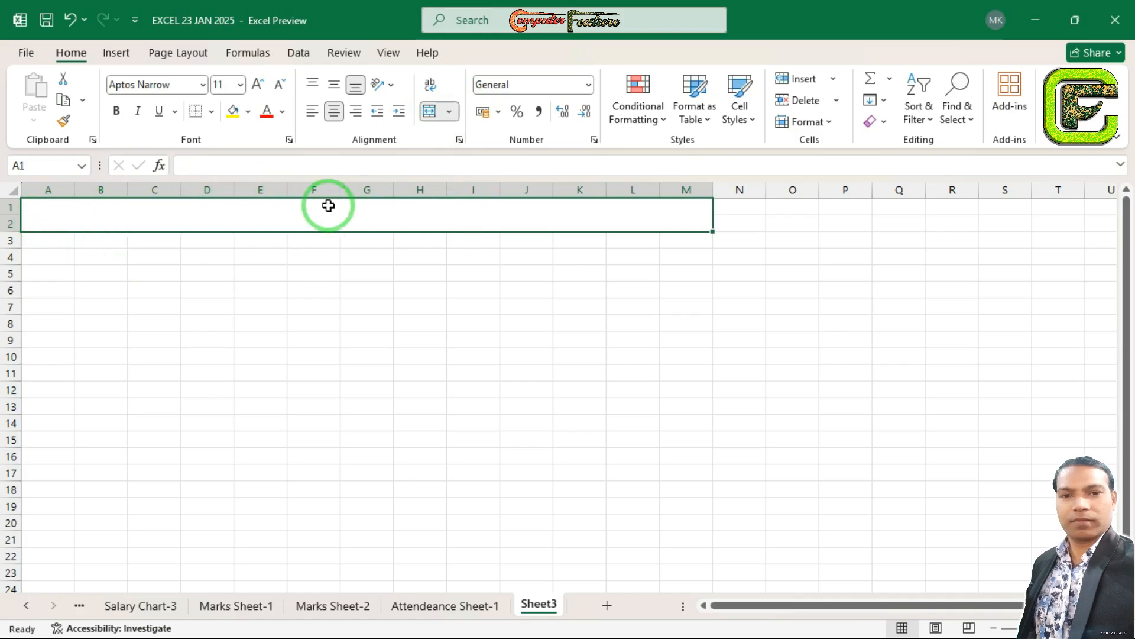
Enter the title "Attendance sheet -1" in the merged cell, checking the wording against the Attendeance Sheet-1 worksheet
text(Attende)
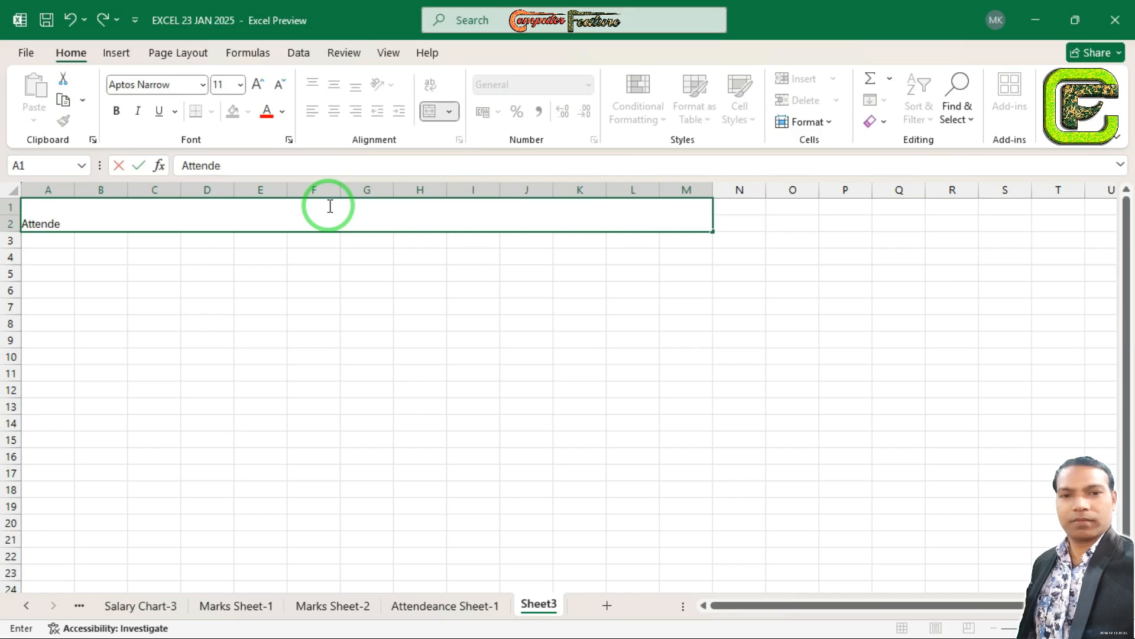
key(Escape)
click(436, 605)
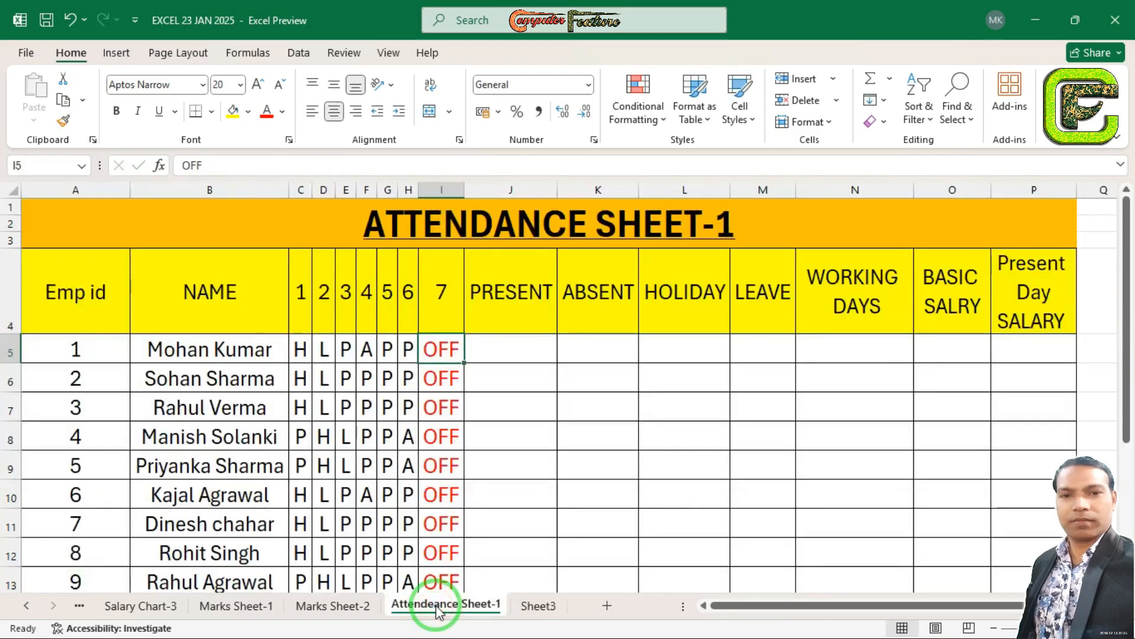
click(539, 605)
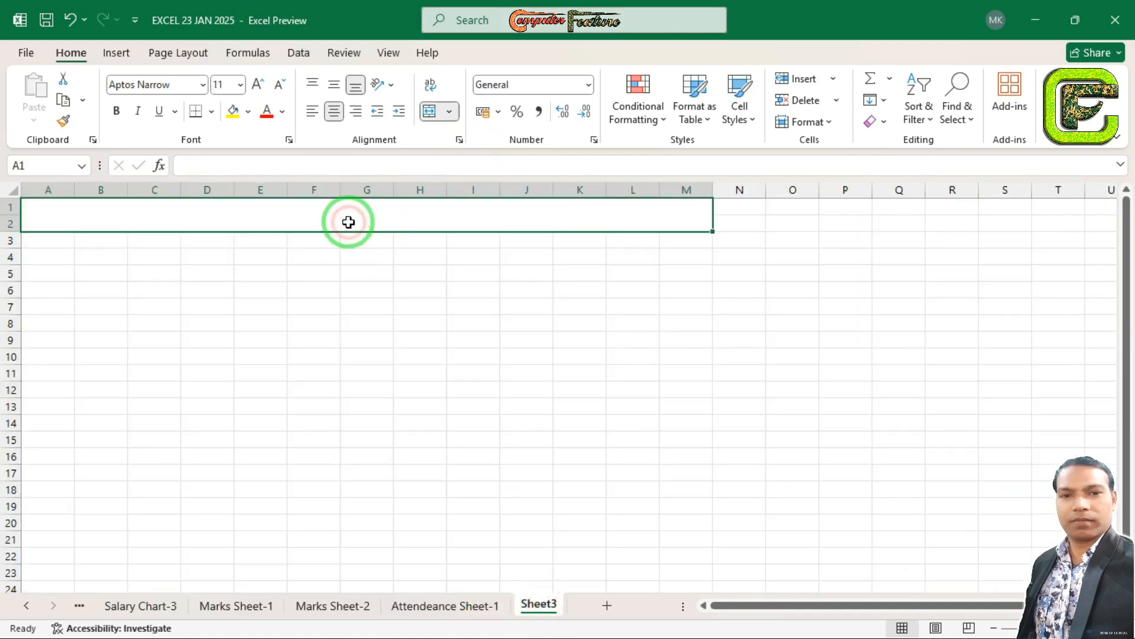
text(Attendance sheet -1)
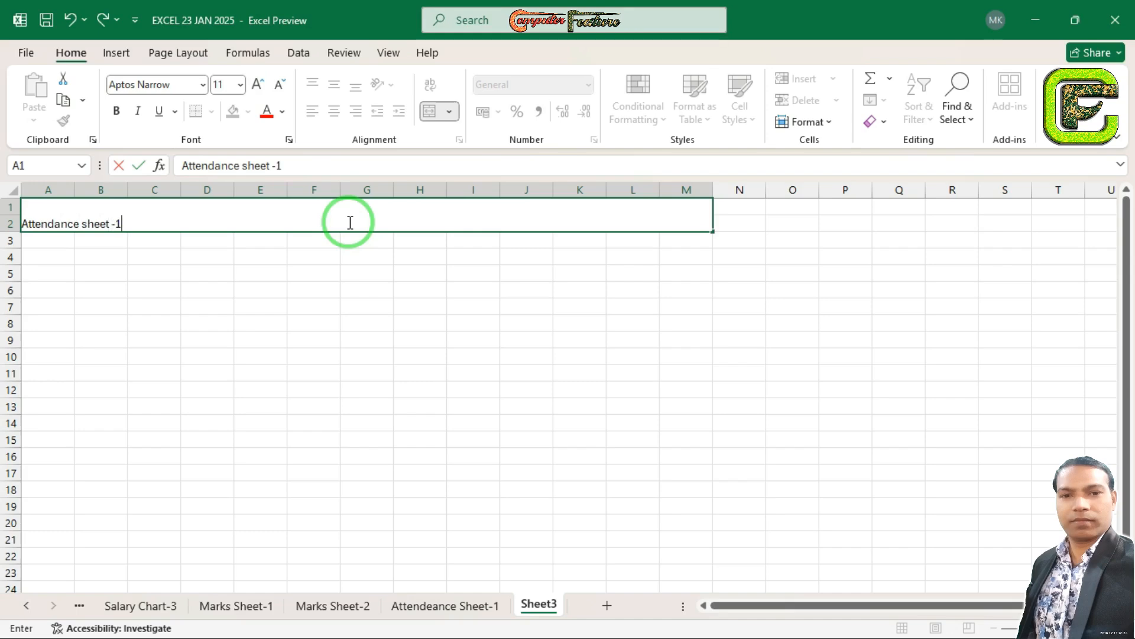
click(263, 322)
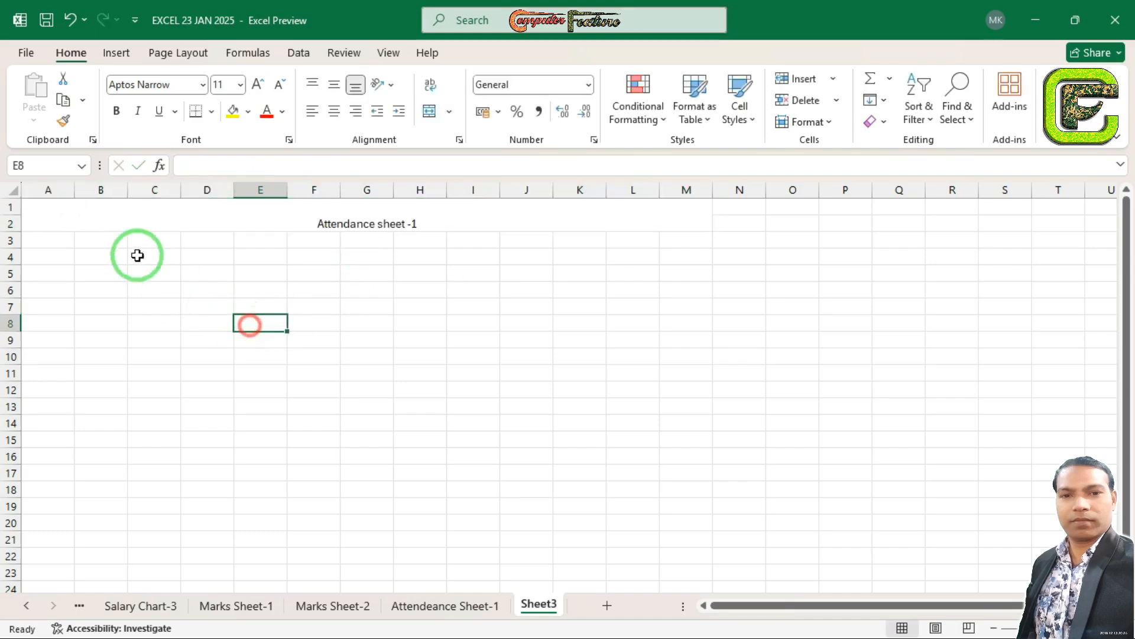
Increase the title's font size to 22
click(301, 222)
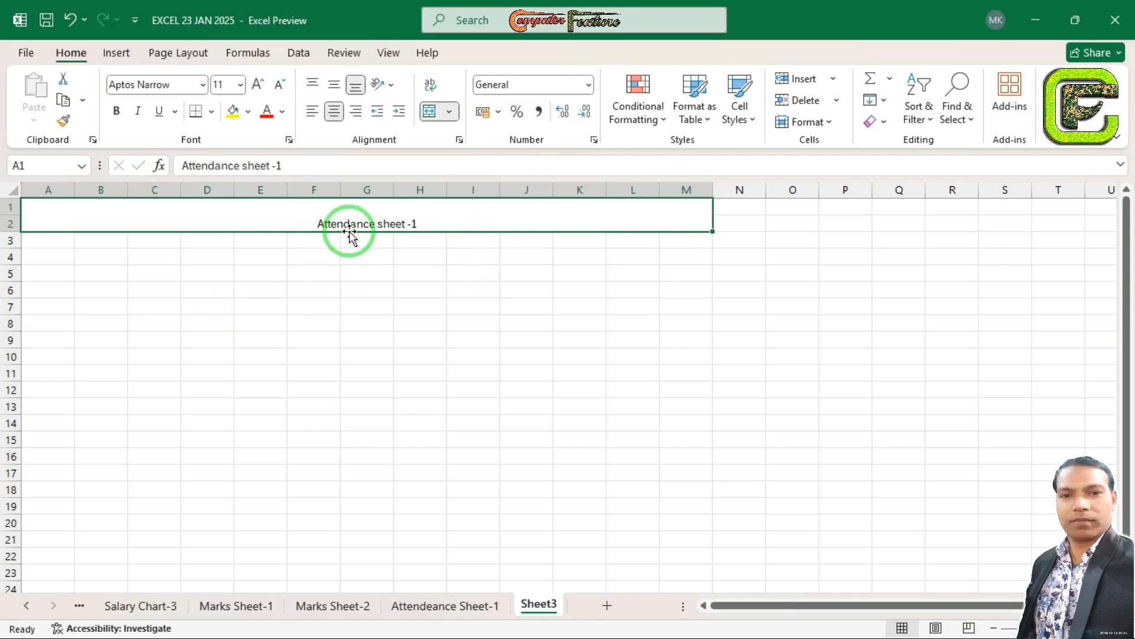
click(256, 88)
click(256, 88)
click(256, 89)
click(256, 88)
click(256, 89)
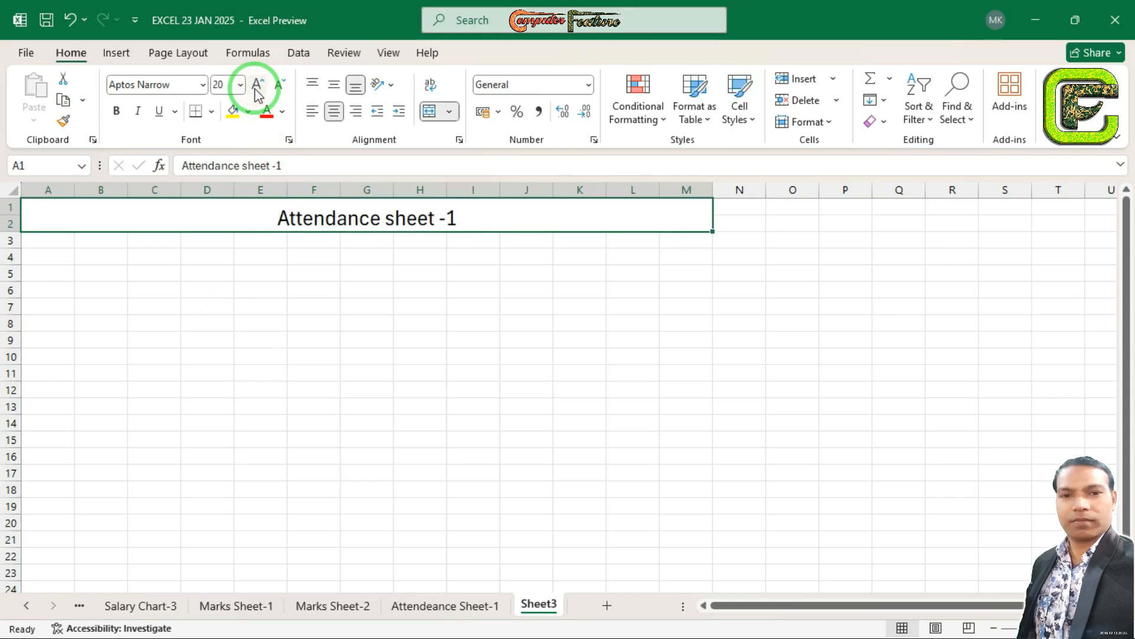
click(258, 89)
Capitalize the second word of the title so it reads "Attendance Sheet -1"
double_click(369, 217)
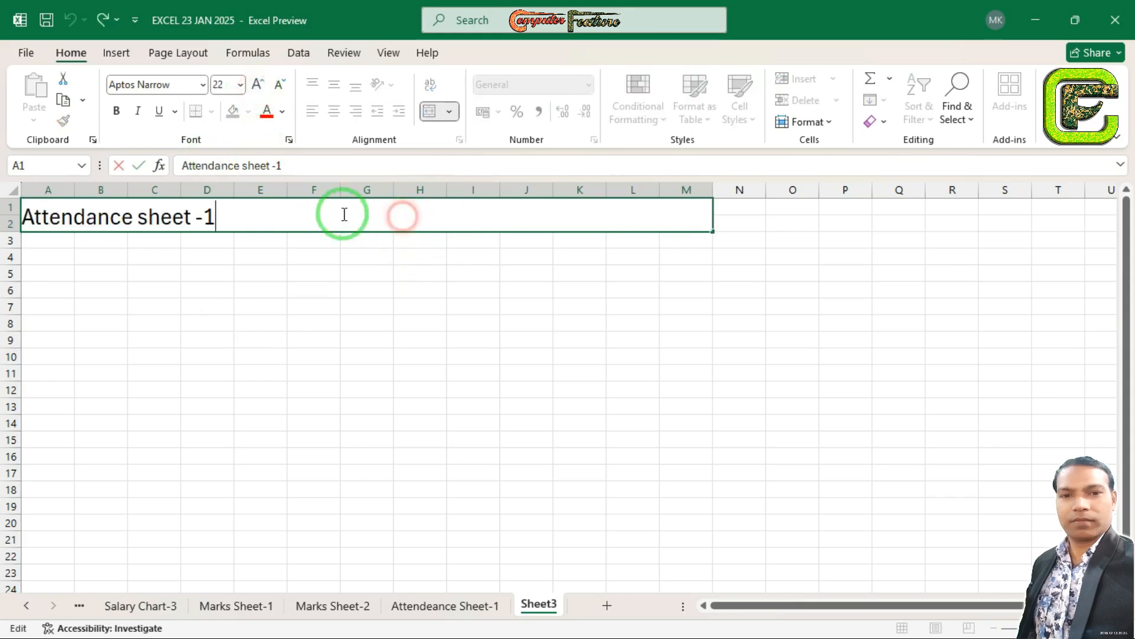
drag(146, 217, 140, 218)
text(S)
click(312, 258)
Fill the merged title cell with the lightest blue theme color
click(363, 228)
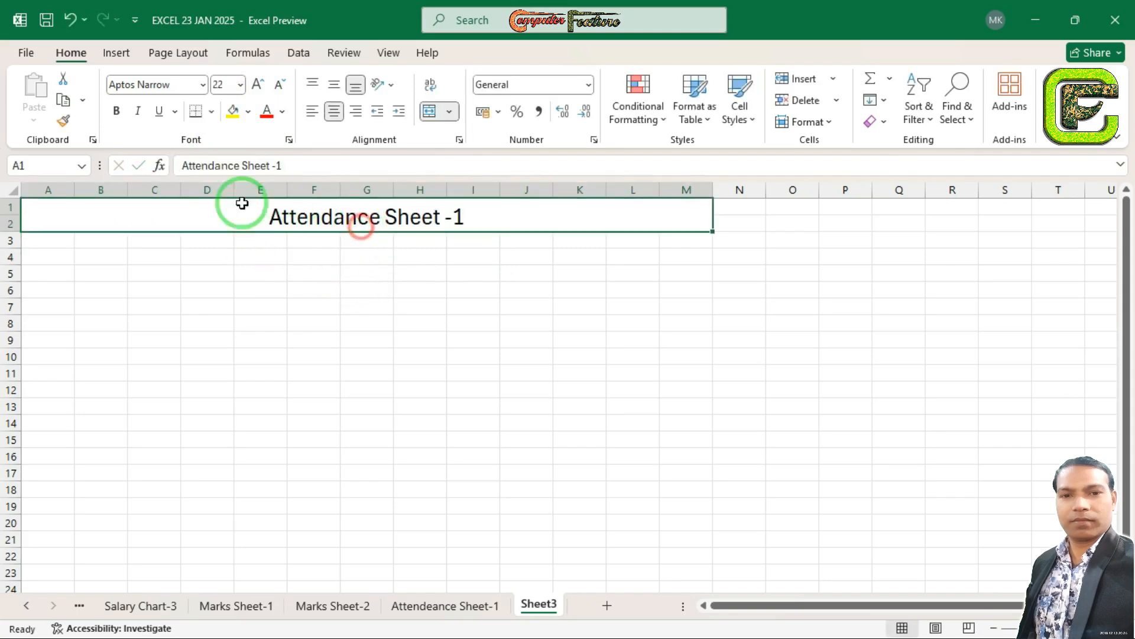
click(248, 112)
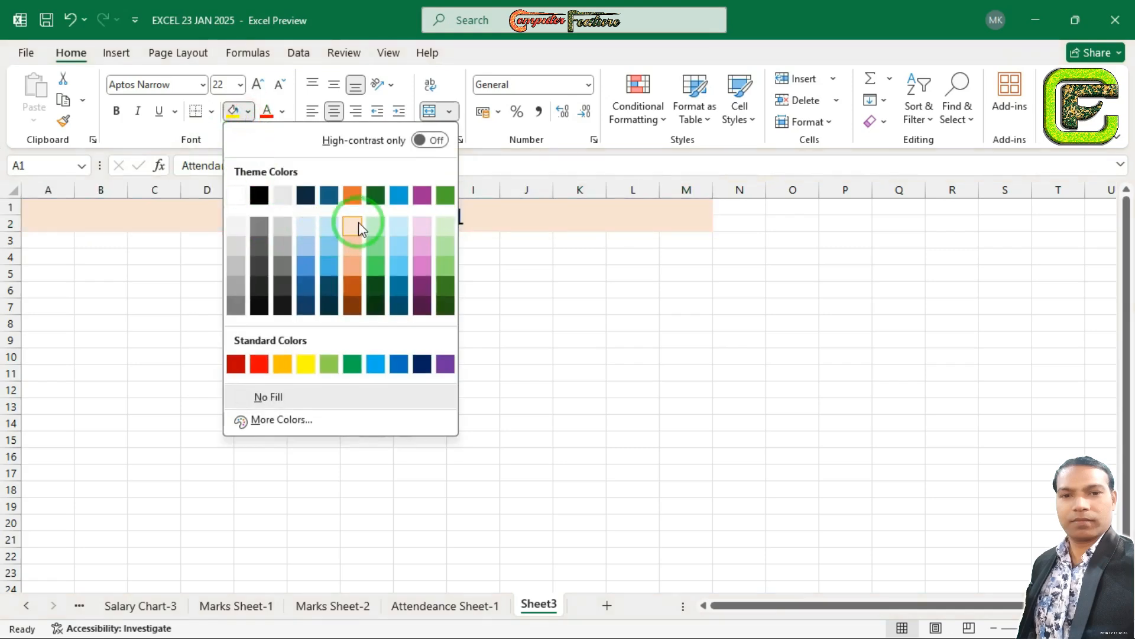
click(397, 227)
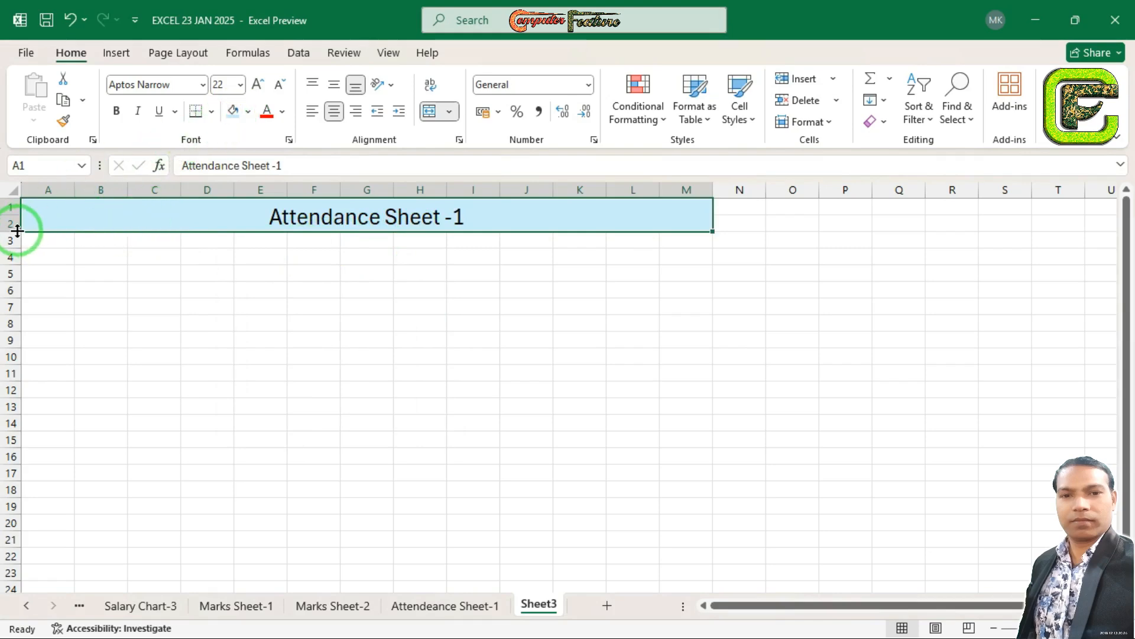
Make row 2 slightly taller and align the title vertically in the middle
drag(18, 231, 17, 240)
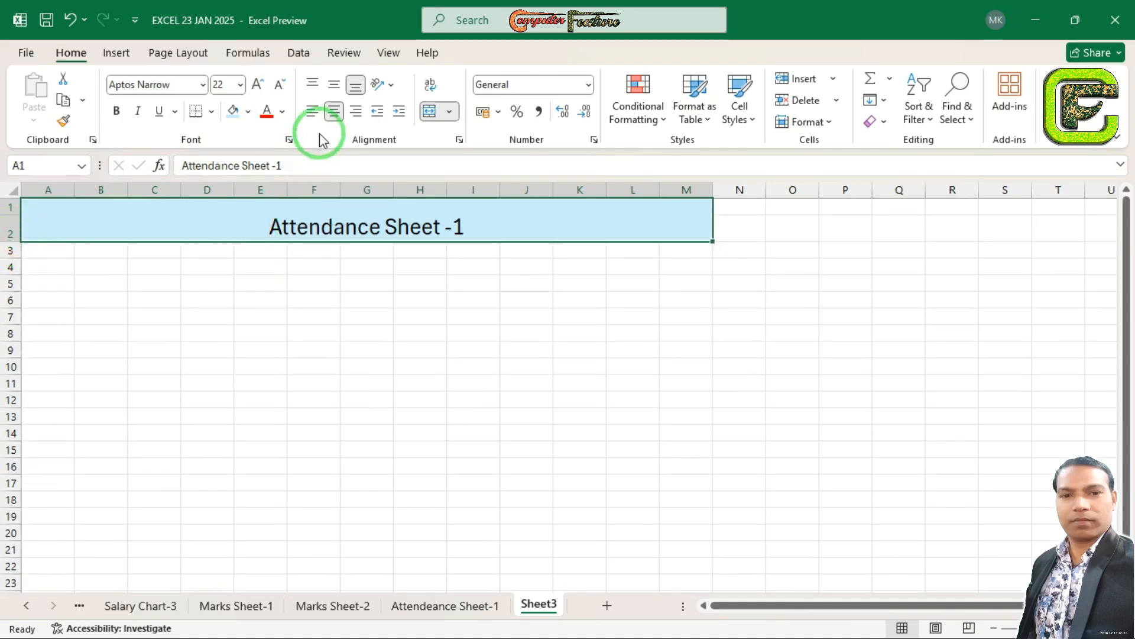
click(334, 88)
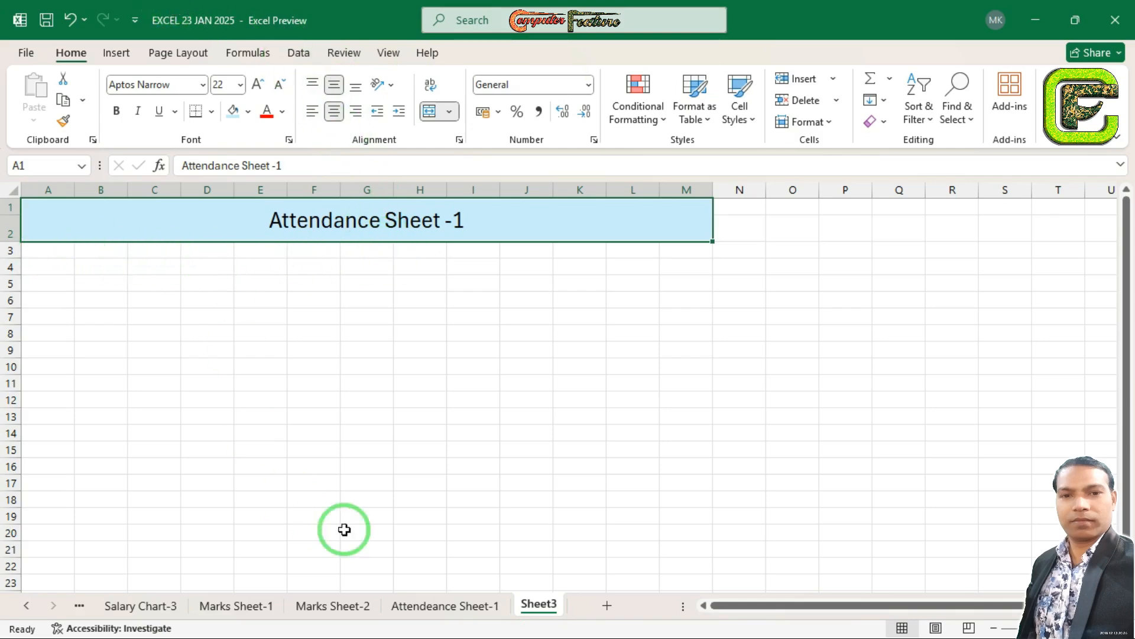
Check the heading row on Attendeance Sheet-1 and fill A3:M3 on Sheet3 with the lightest pink theme color
click(418, 604)
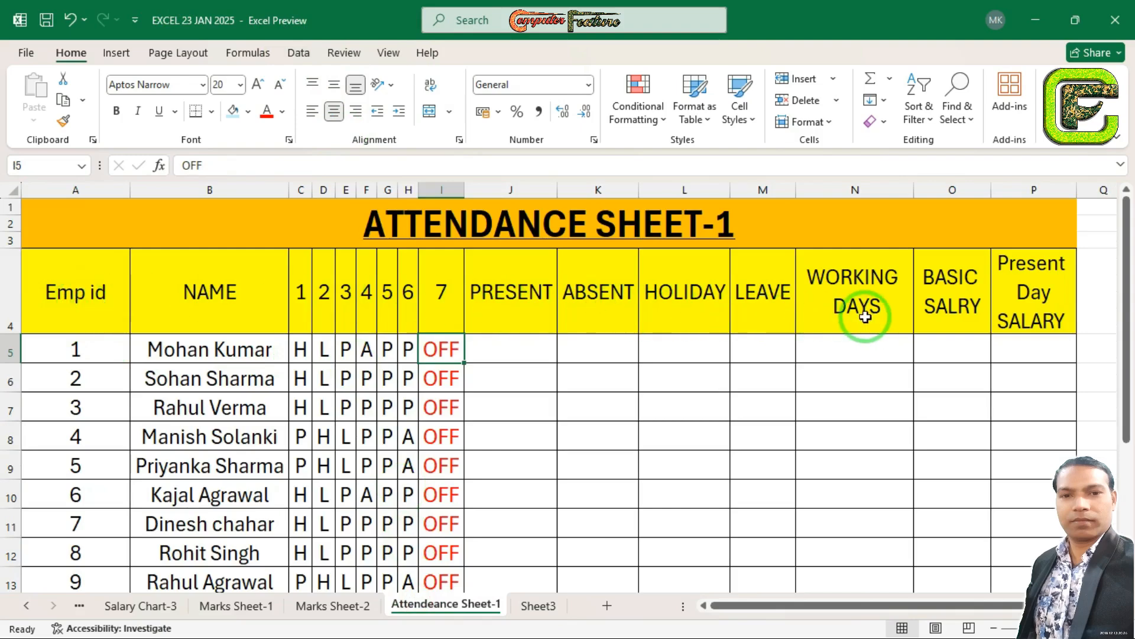
click(531, 606)
drag(46, 250, 665, 251)
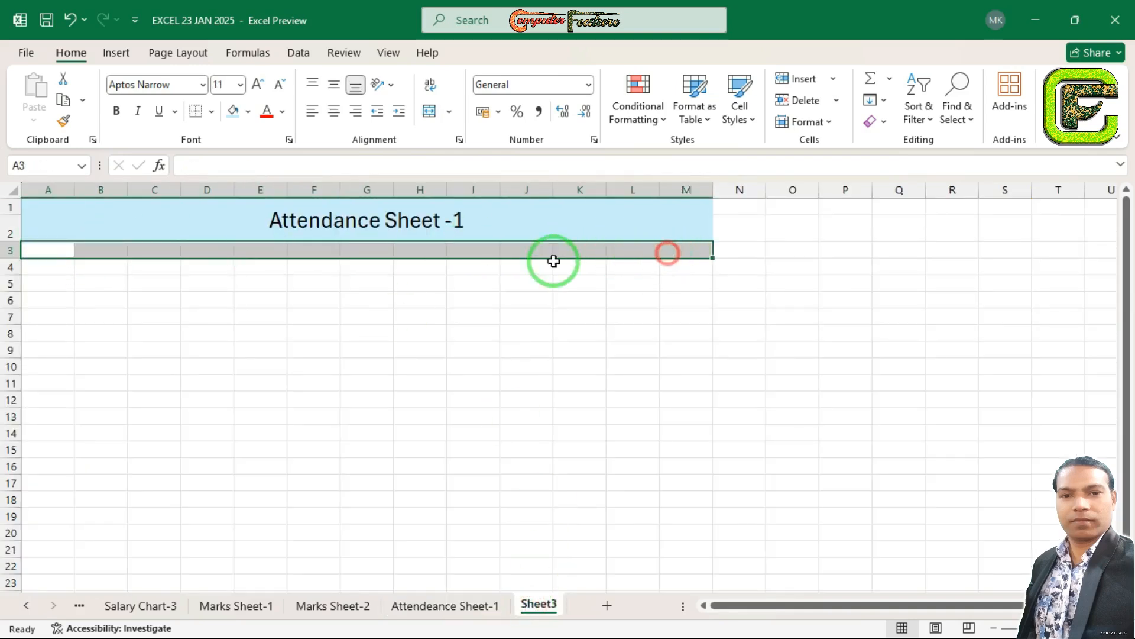
click(249, 112)
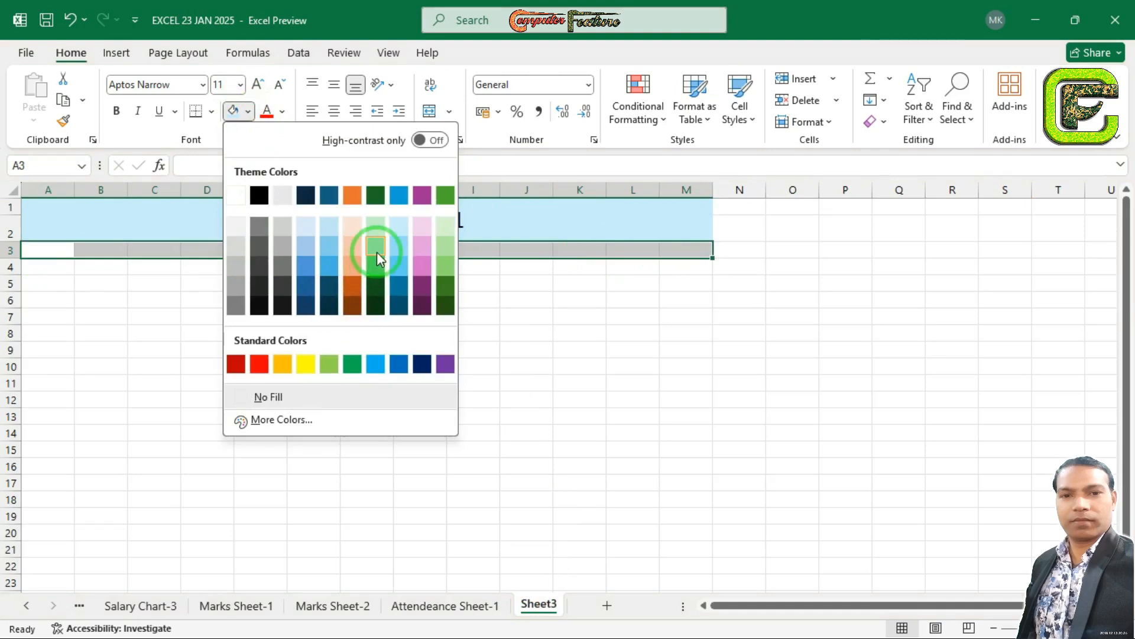
click(423, 229)
click(240, 277)
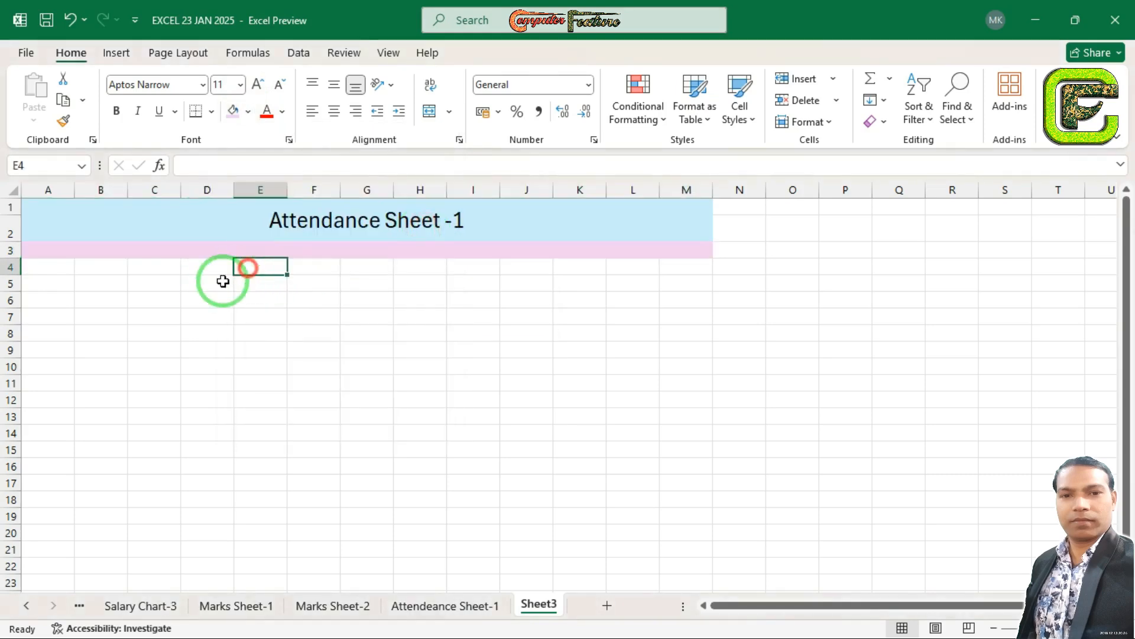
Enlarge the view of Sheet3 until columns A to M span the window, and review the column headings on Attendeance Sheet-1
drag(41, 250, 678, 253)
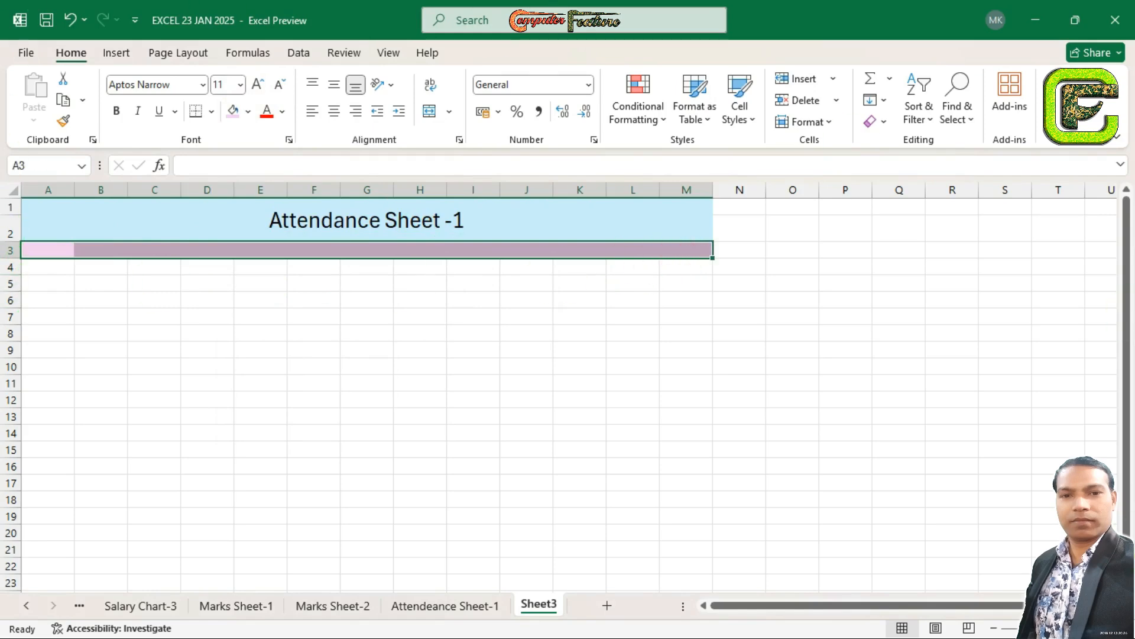
click(1086, 628)
click(1087, 628)
click(1086, 628)
click(1087, 628)
click(1087, 628)
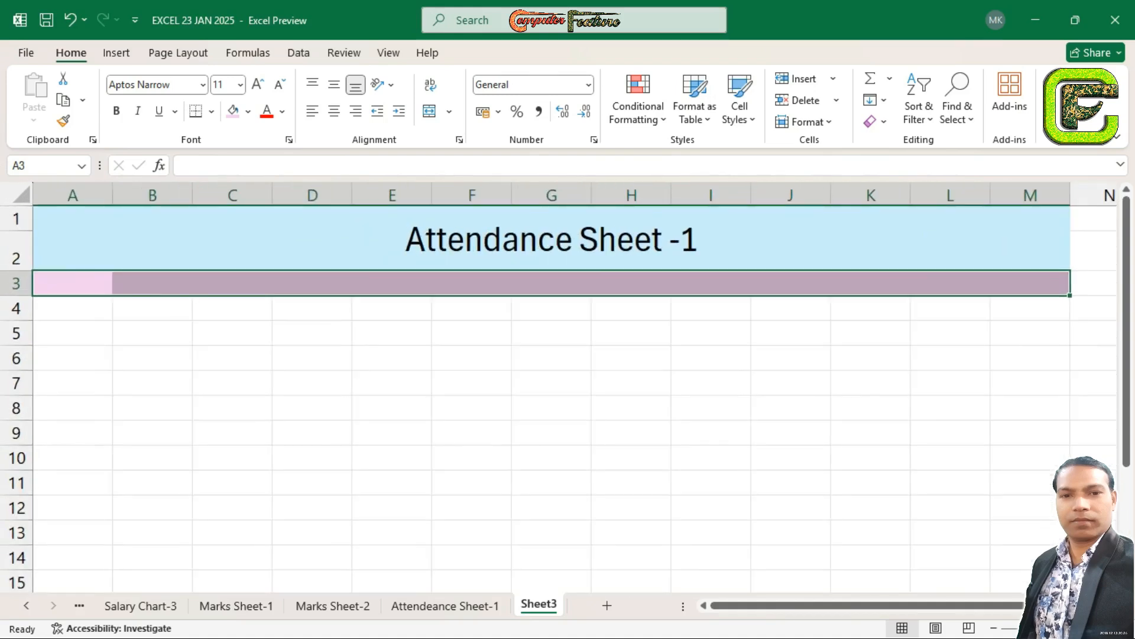
click(1086, 628)
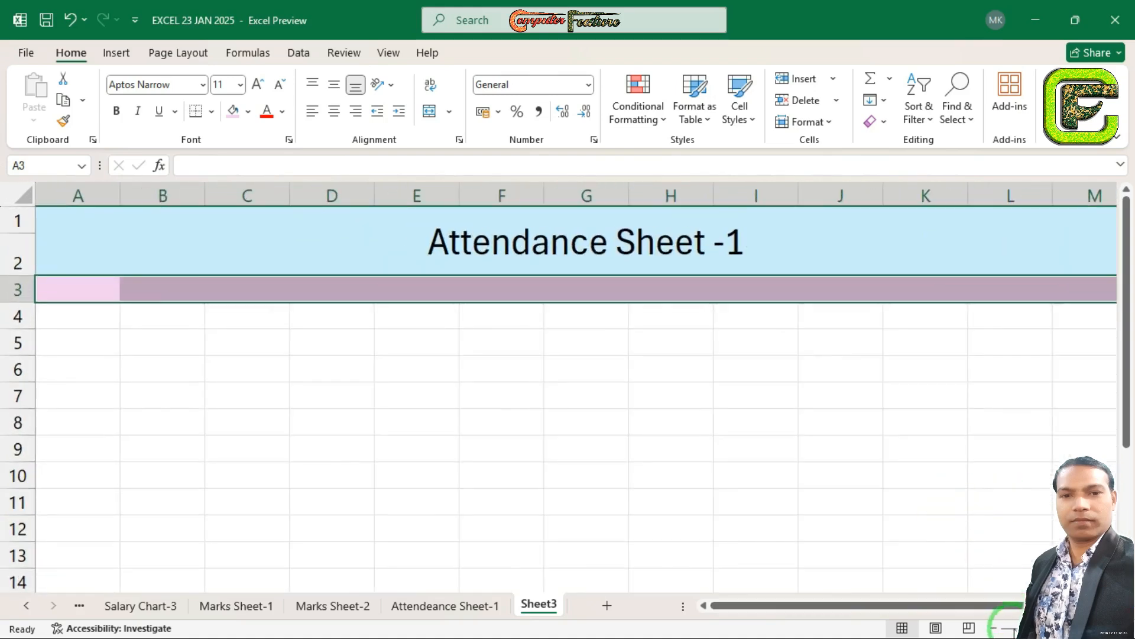
click(994, 628)
click(556, 390)
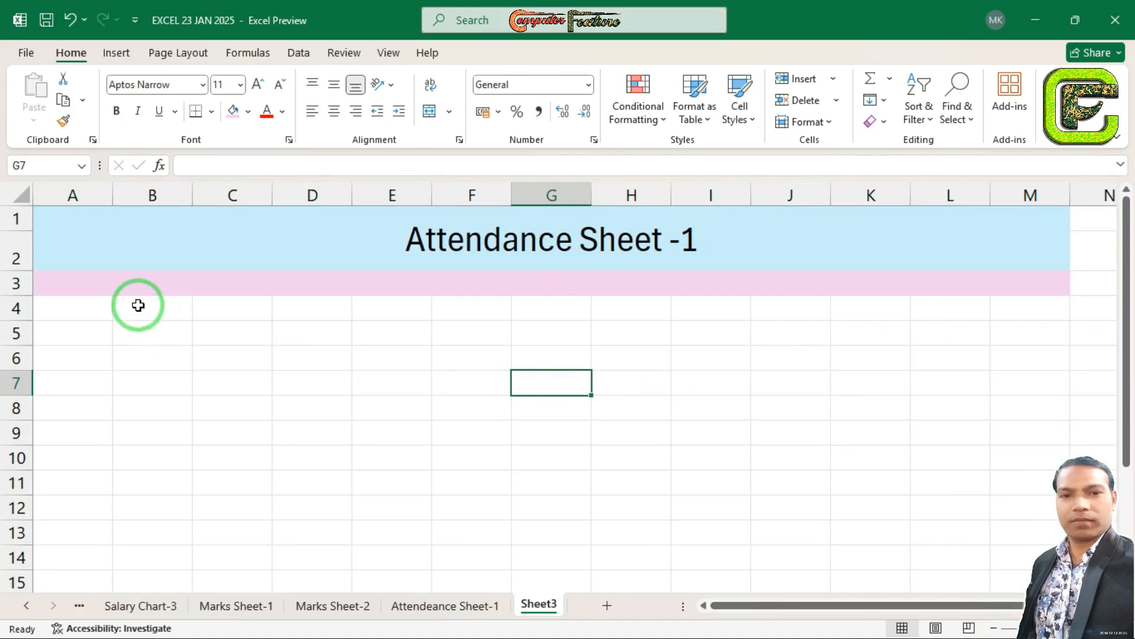
drag(88, 287, 940, 284)
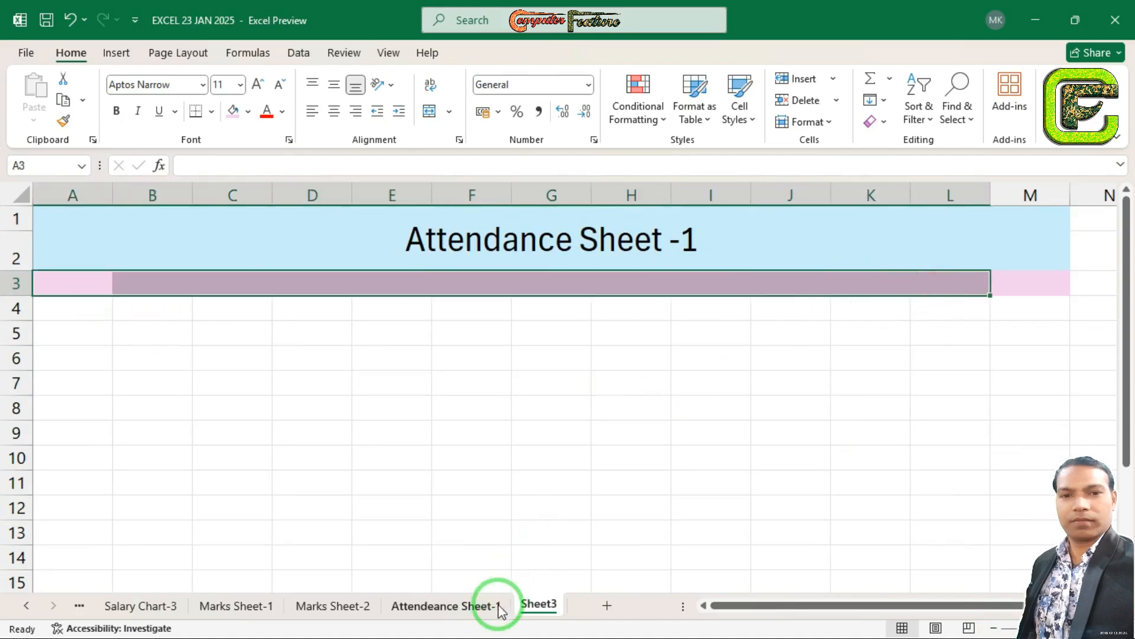
click(451, 604)
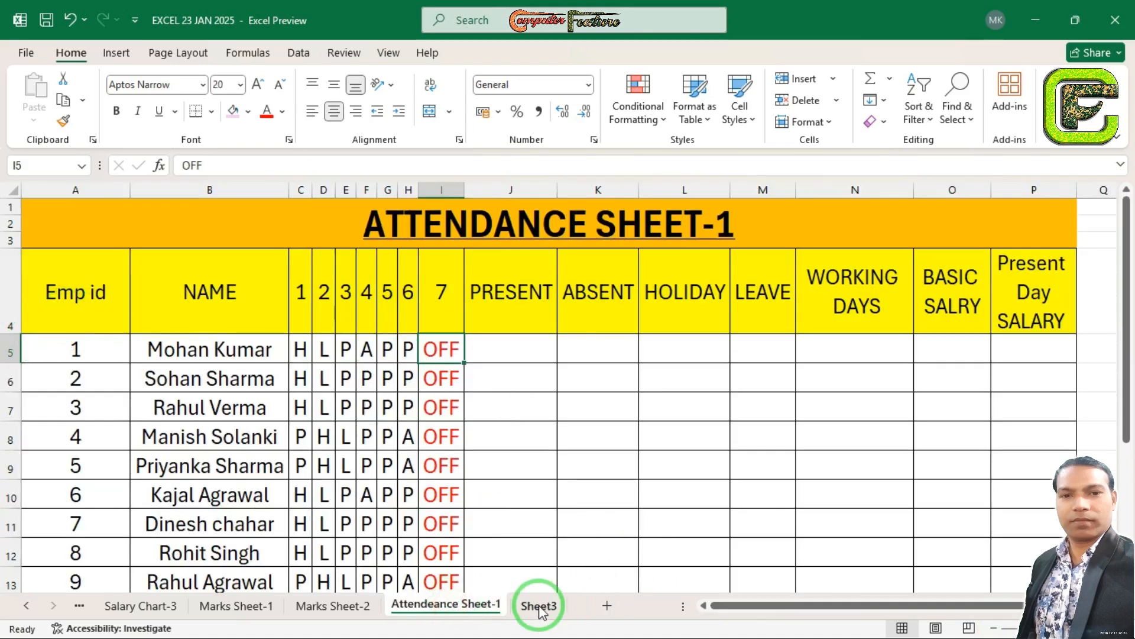
Enter the headings "Emp Id" in A3 and "Name" in B3 on Sheet3
click(538, 606)
click(51, 286)
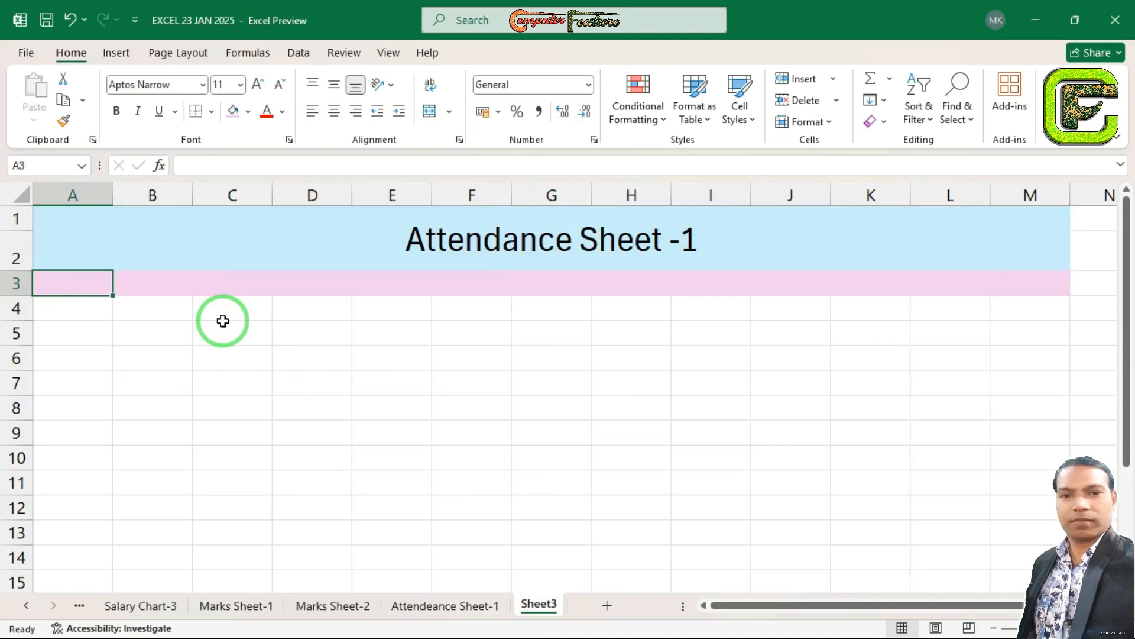
text(Emp Id)
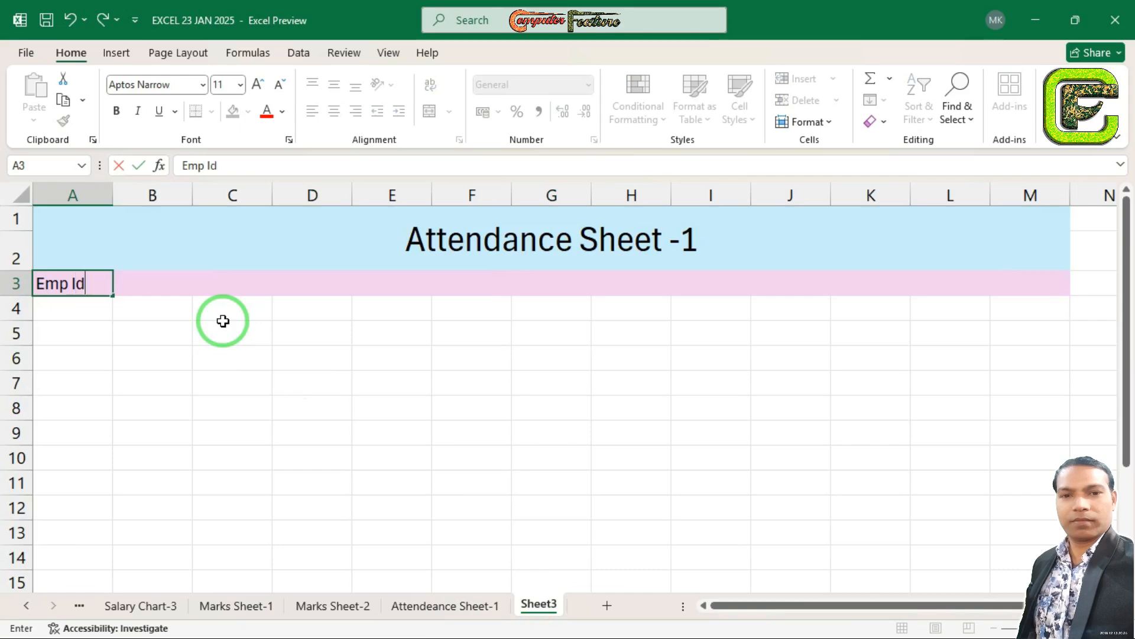
click(221, 322)
click(180, 285)
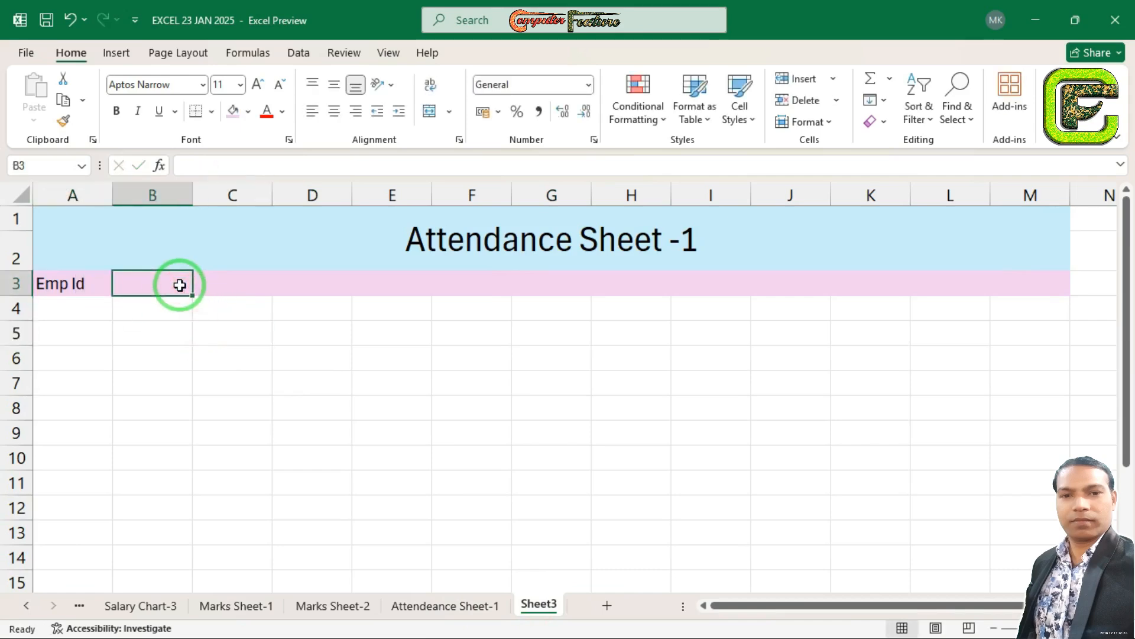
text(Name)
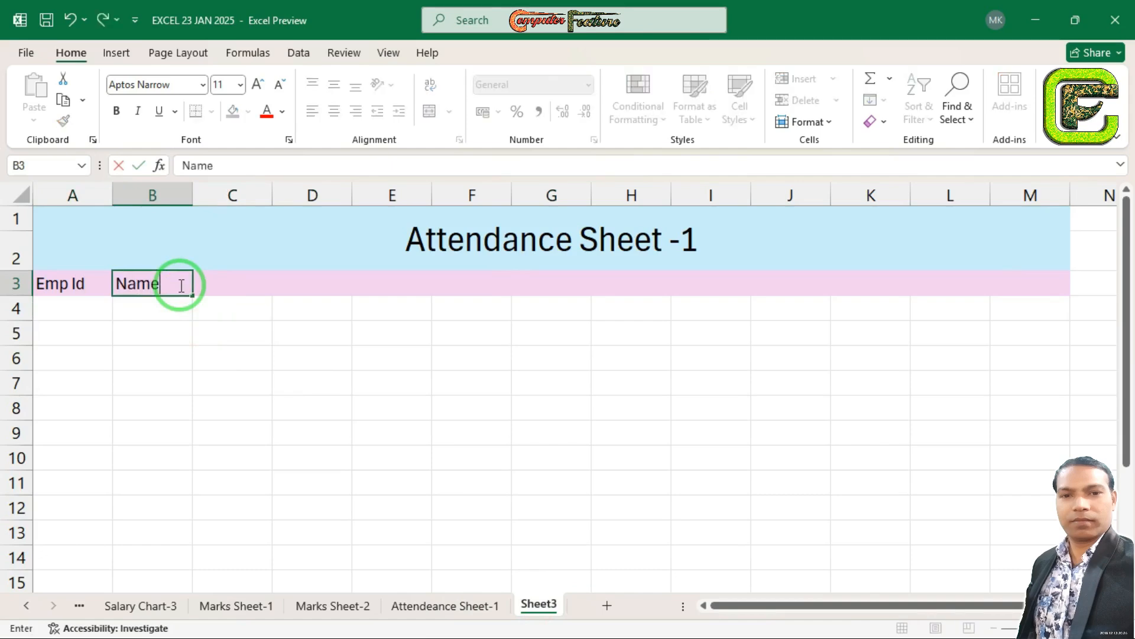
click(266, 327)
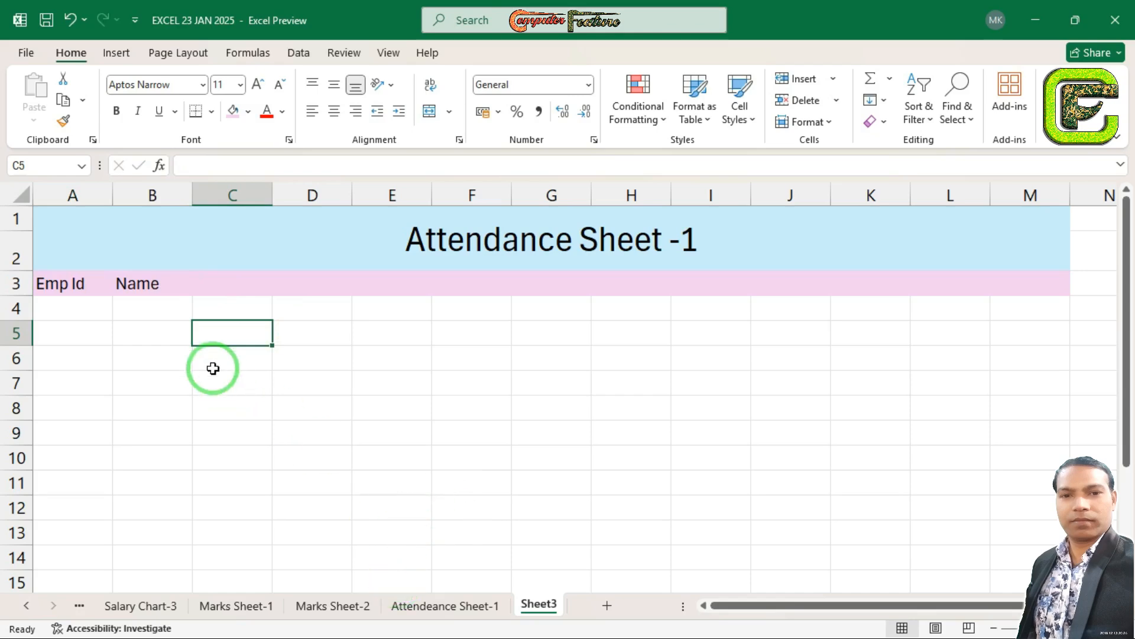
Apply all borders to the heading row A3:M3
click(66, 292)
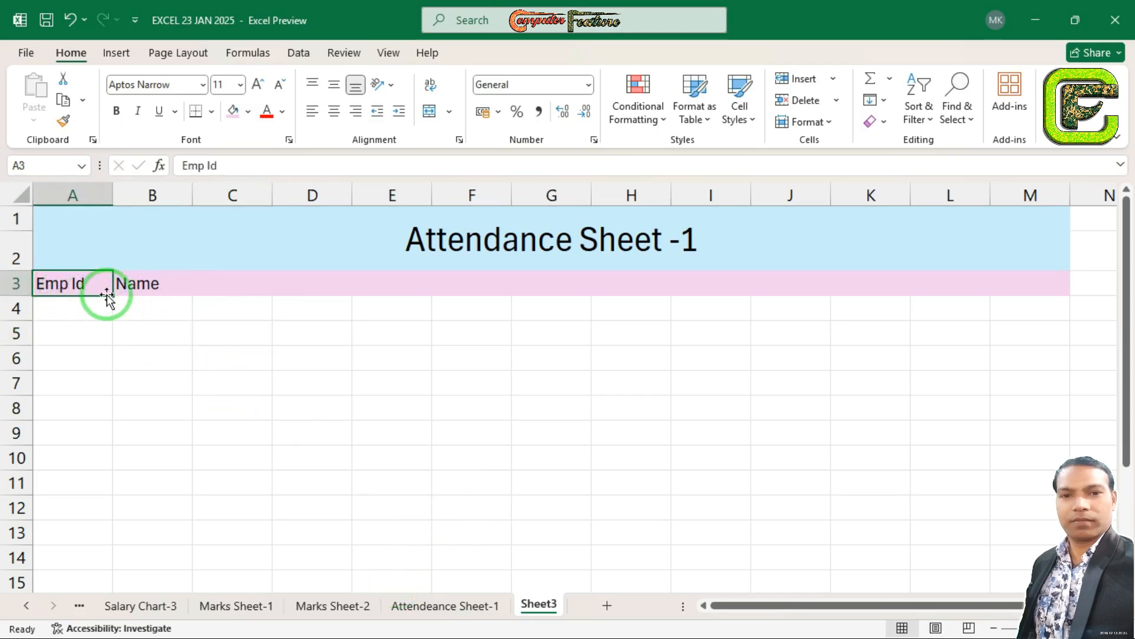
drag(75, 286, 1006, 289)
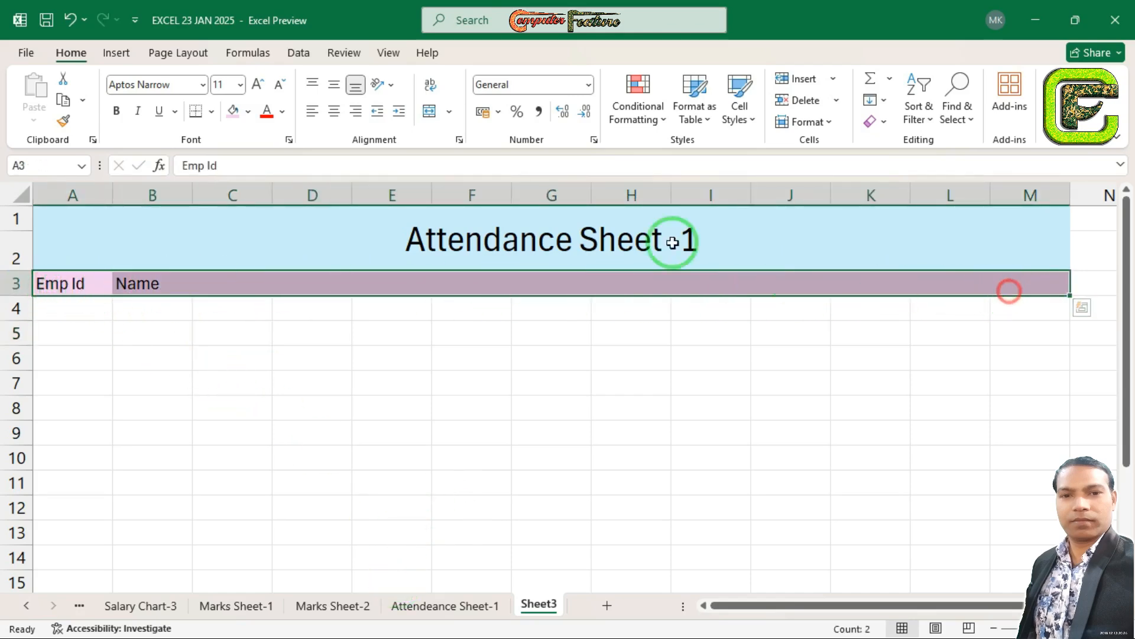
click(213, 113)
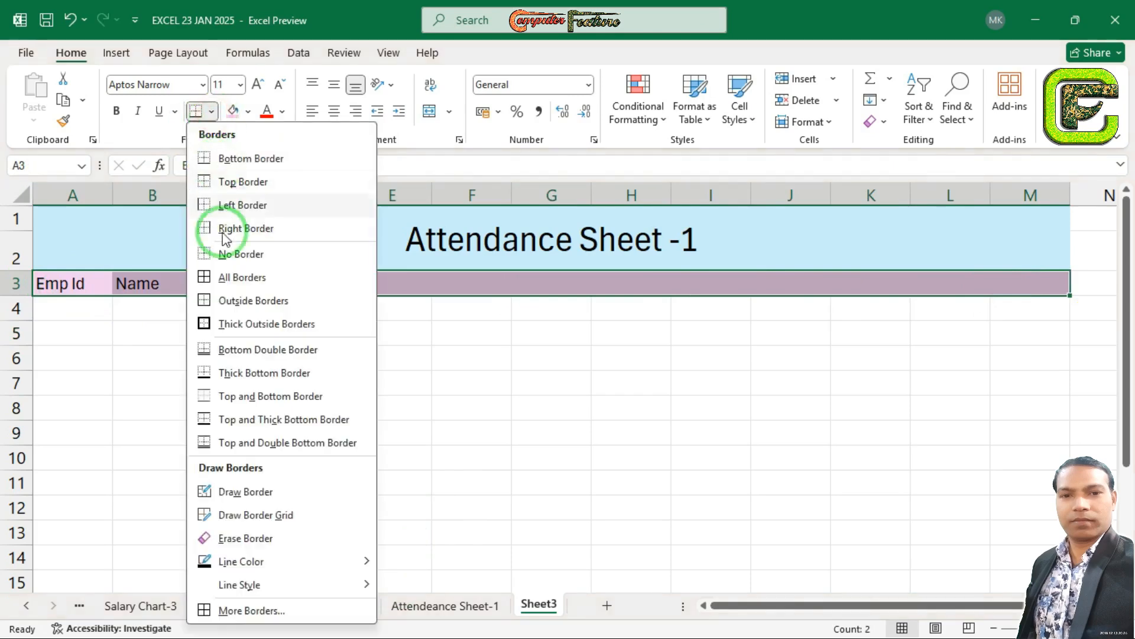
click(270, 283)
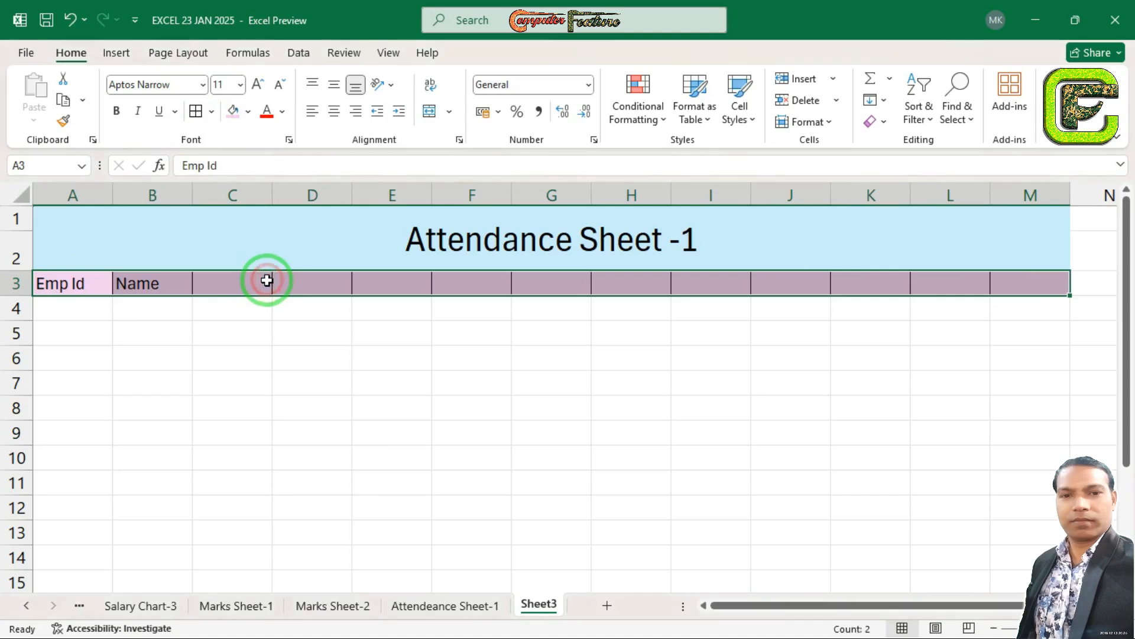
click(228, 306)
Check the day columns on Attendeance Sheet-1 and fill the day numbers 1 to 7 across C3:I3 on Sheet3
click(434, 609)
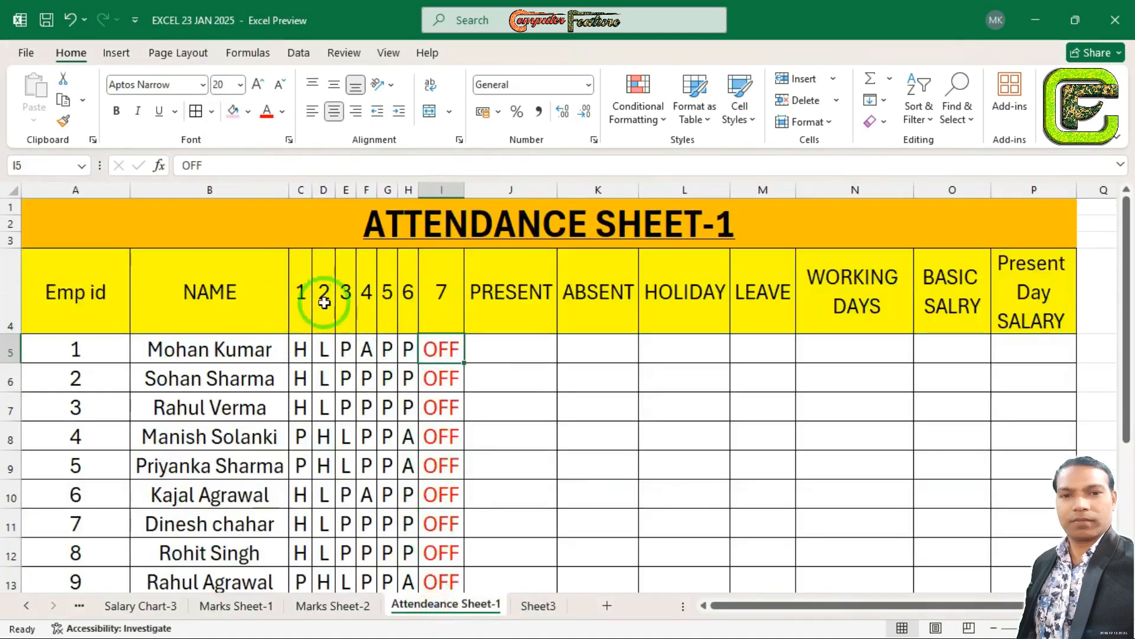
click(534, 615)
click(234, 284)
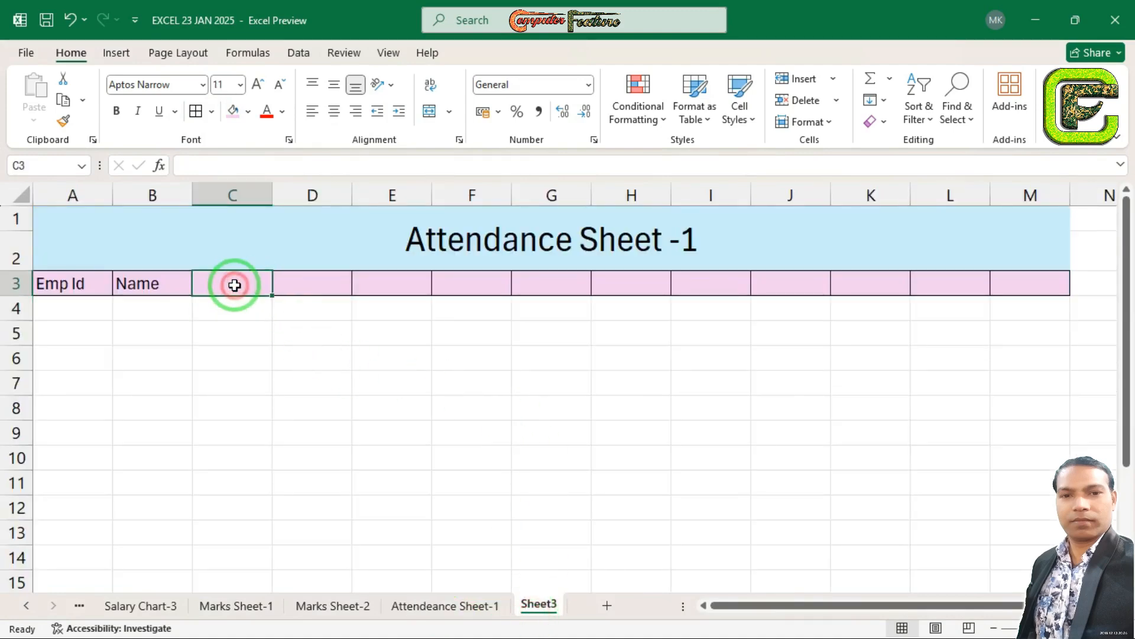
text(1)
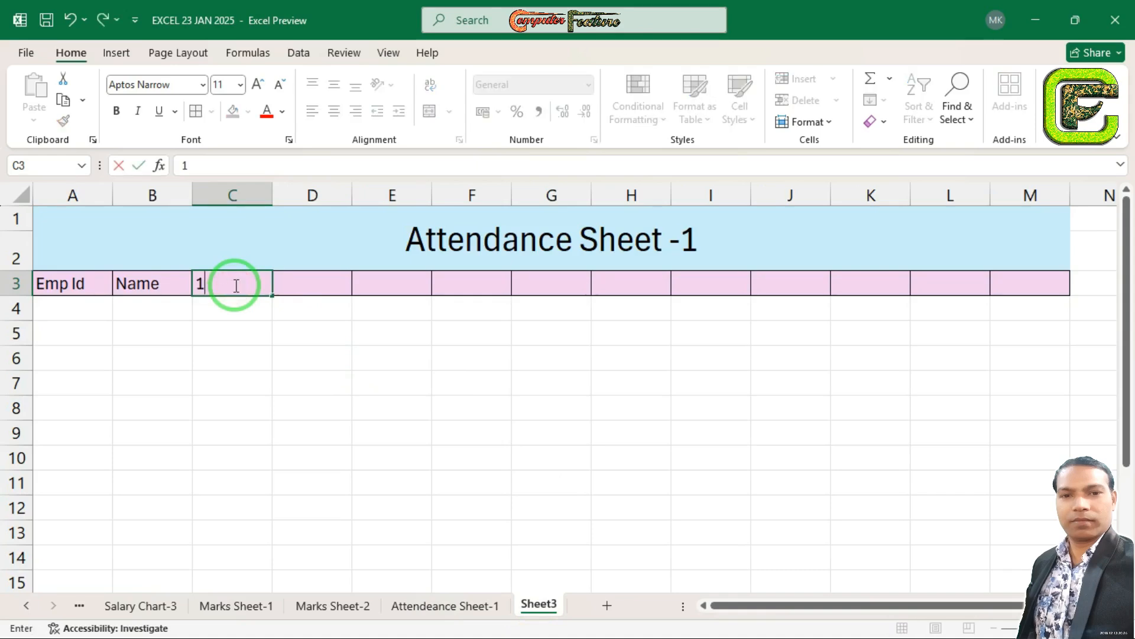
key(Tab)
text(2)
click(299, 326)
drag(256, 285, 717, 285)
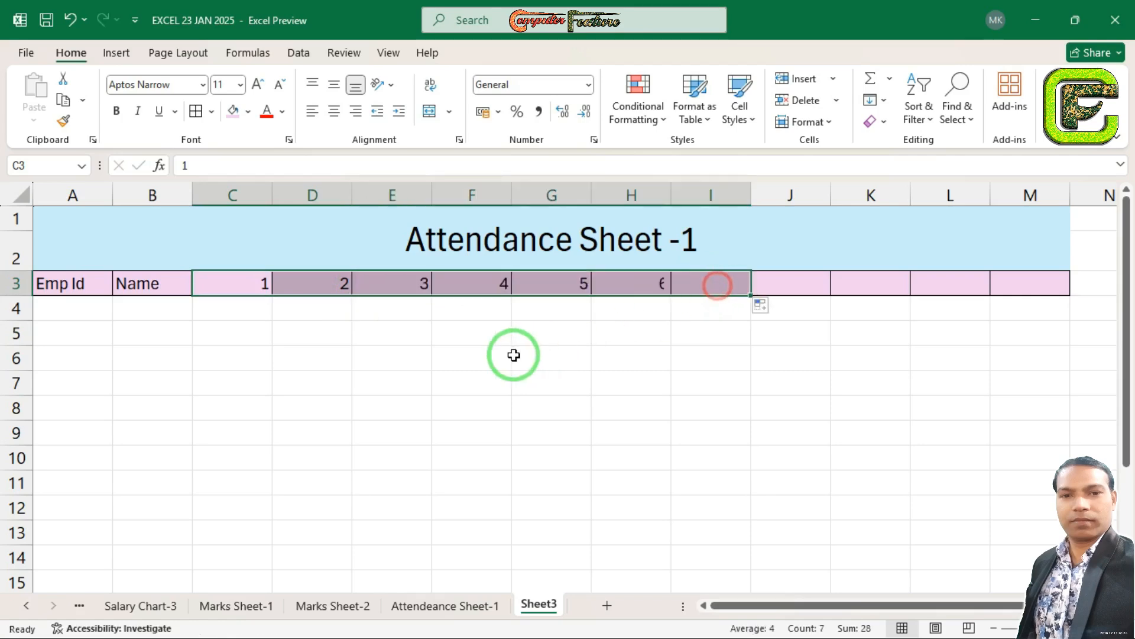
click(473, 354)
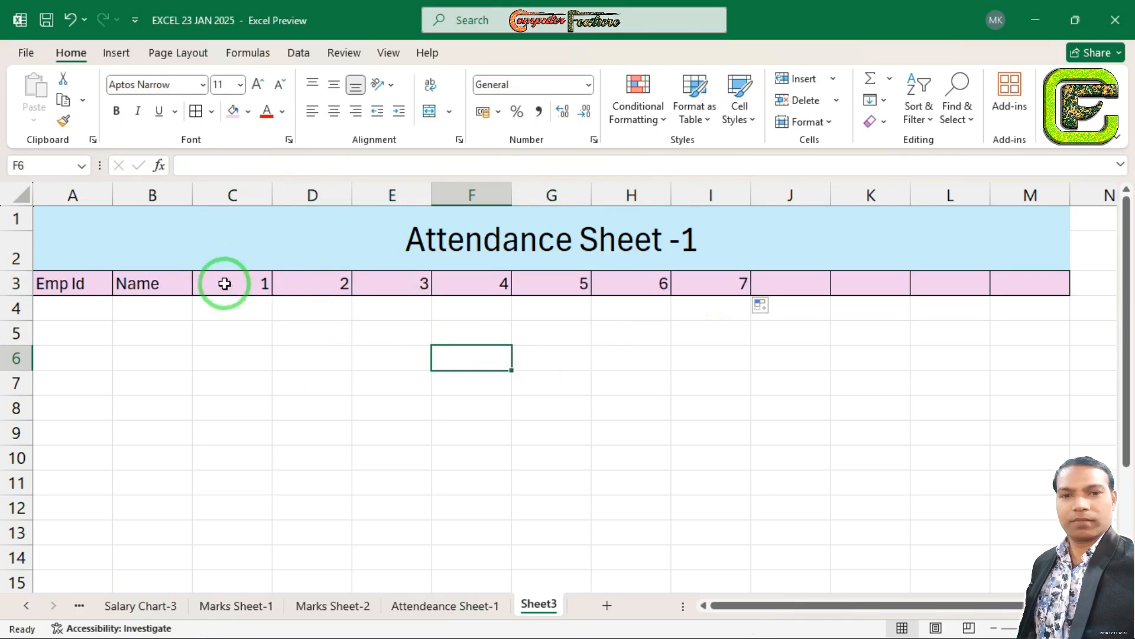
Autofit the widths of the day columns C to I to their contents
drag(225, 278, 698, 271)
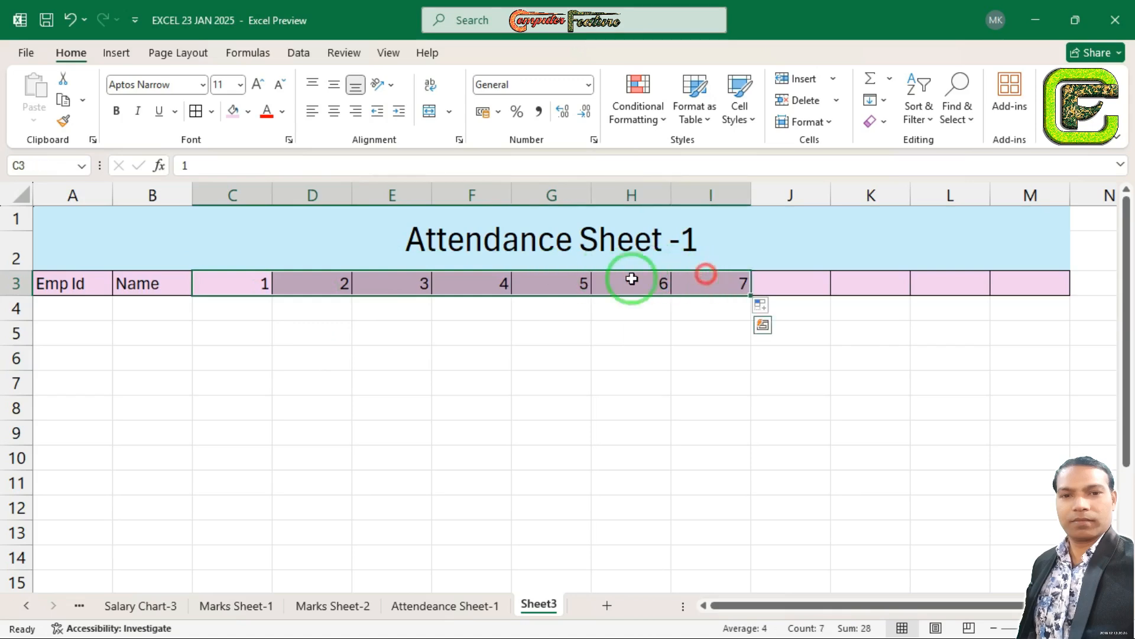
double_click(272, 194)
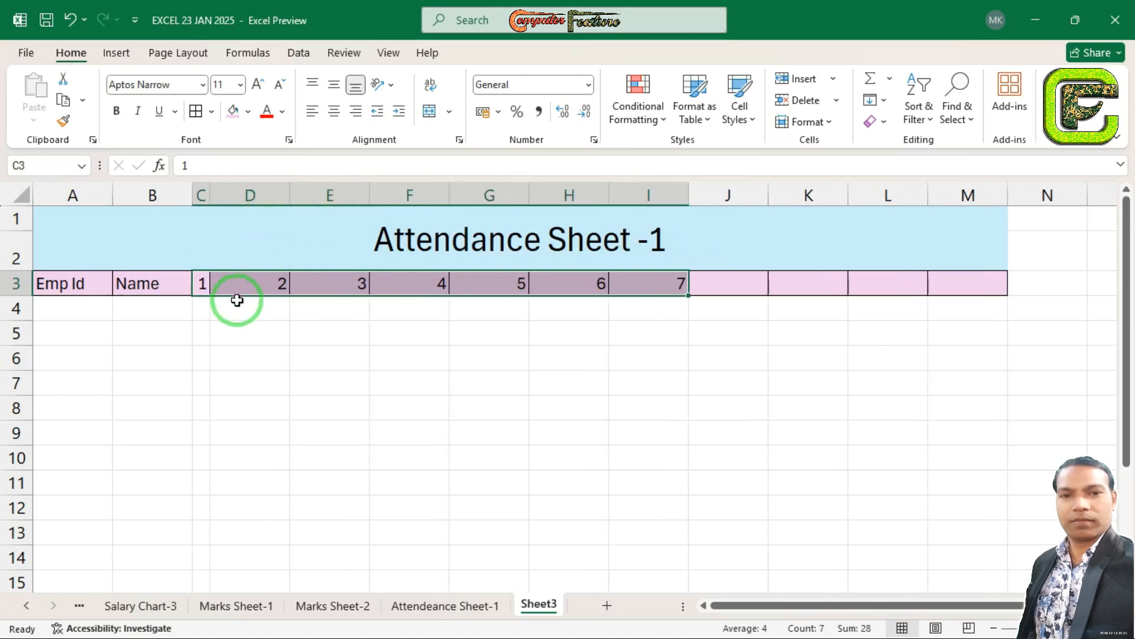
double_click(289, 194)
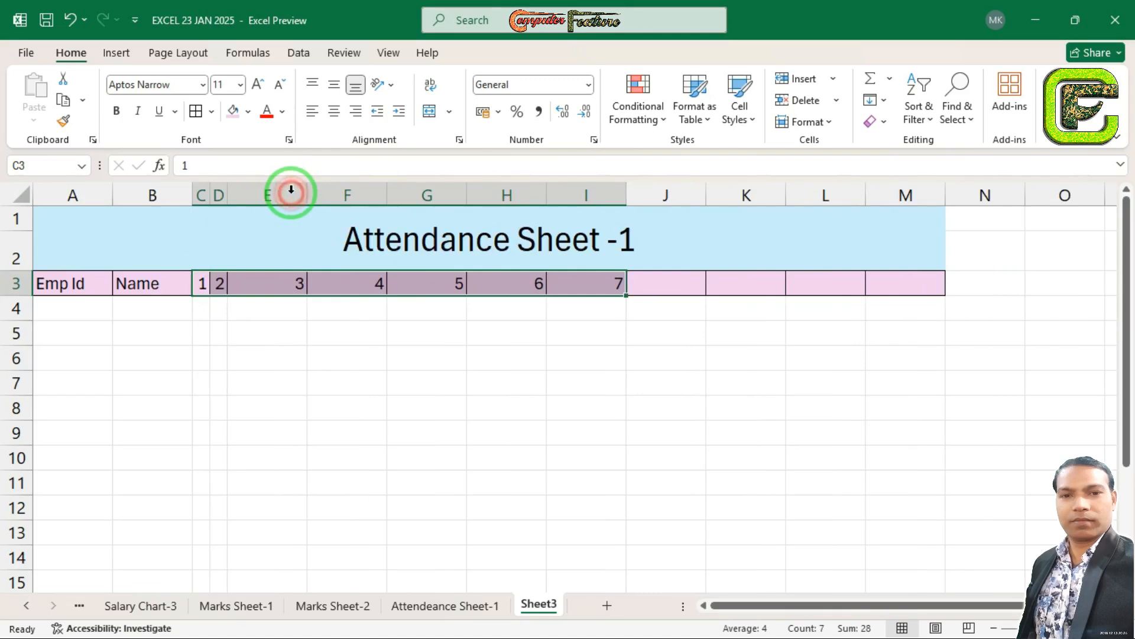
double_click(307, 194)
double_click(323, 195)
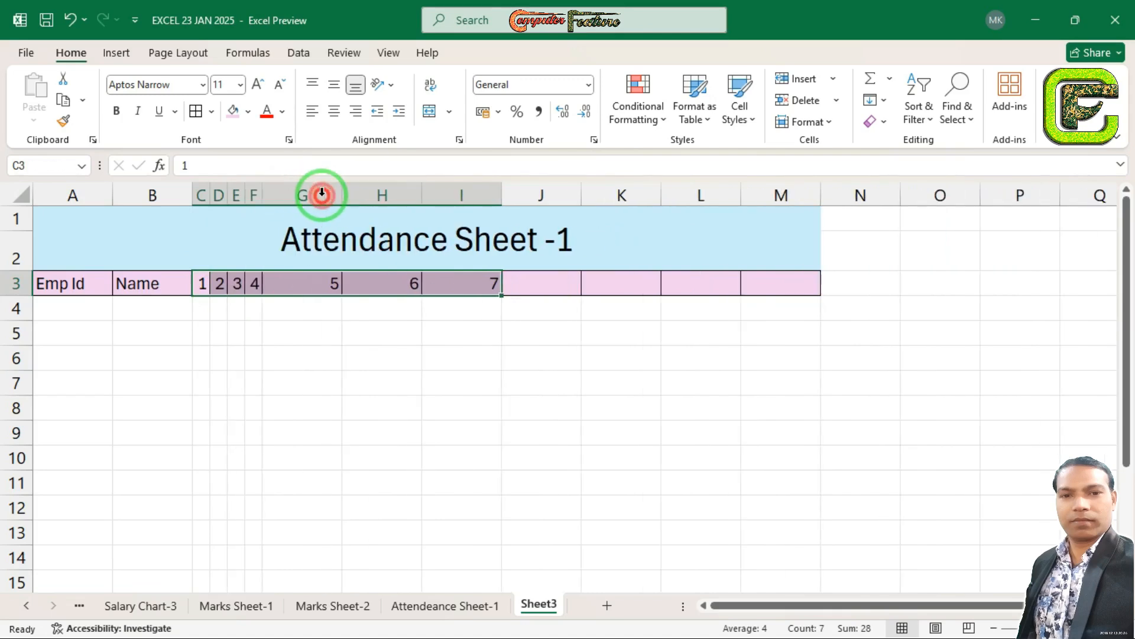
double_click(339, 195)
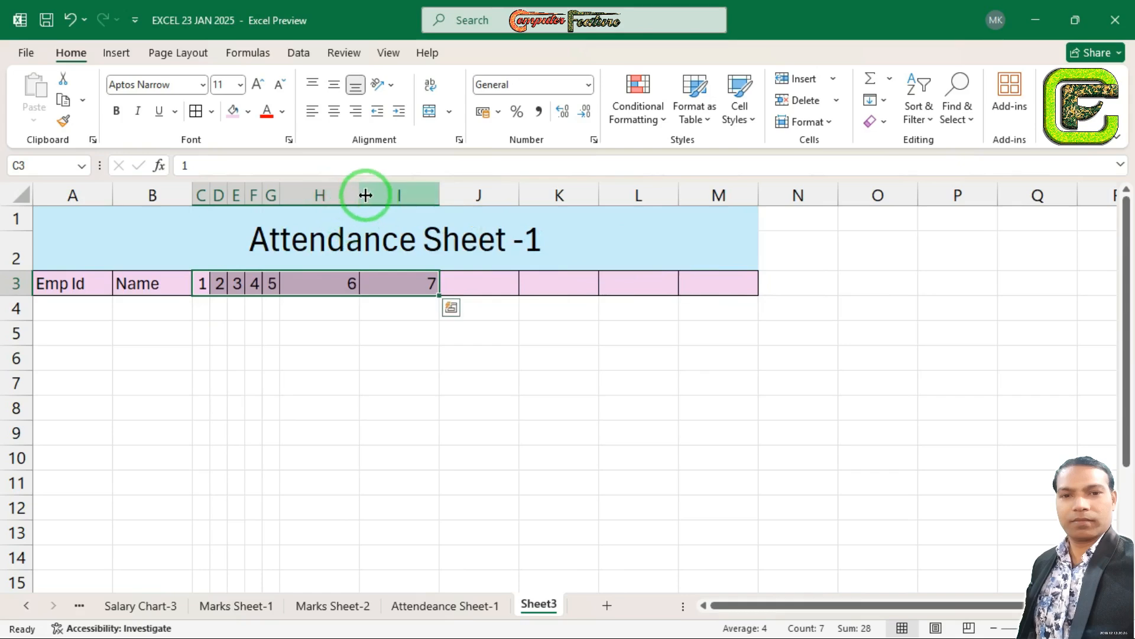
double_click(364, 195)
double_click(375, 195)
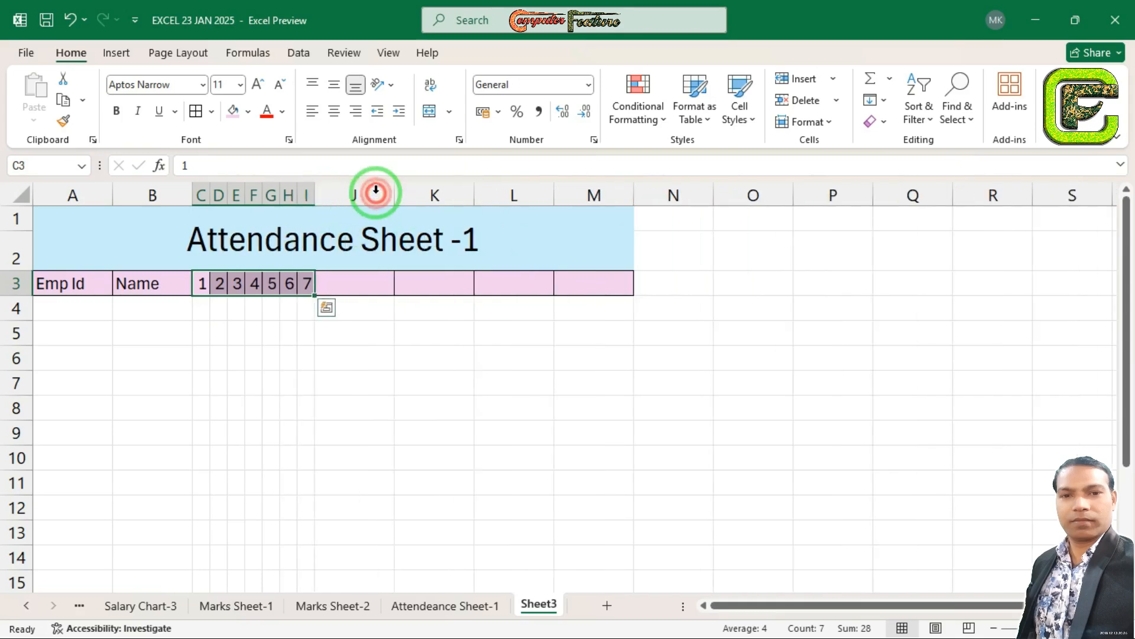
Apply all borders to the empty table rows below the headings, from A4 to M10
click(1084, 628)
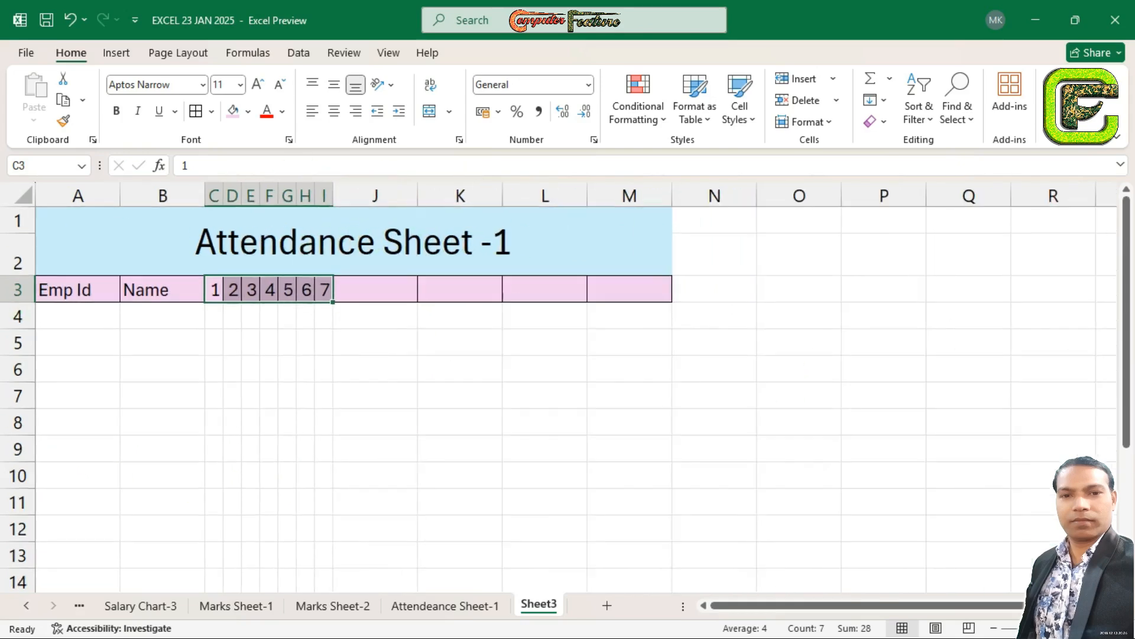
click(1084, 628)
click(1083, 628)
click(1084, 628)
click(1084, 628)
click(1083, 628)
click(1084, 628)
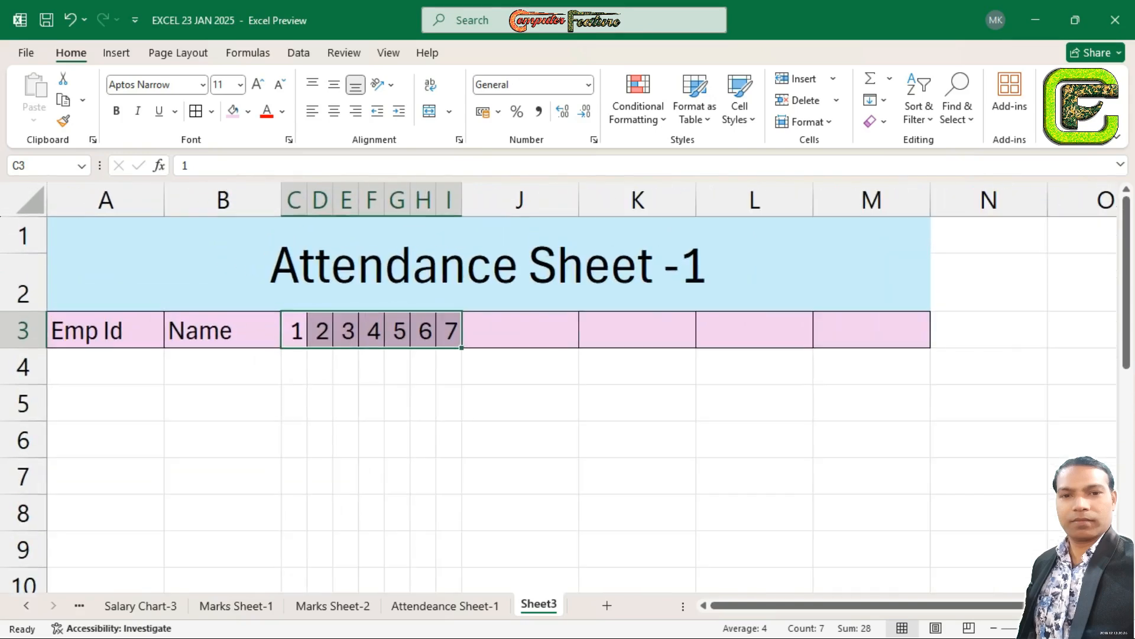
click(502, 440)
click(298, 363)
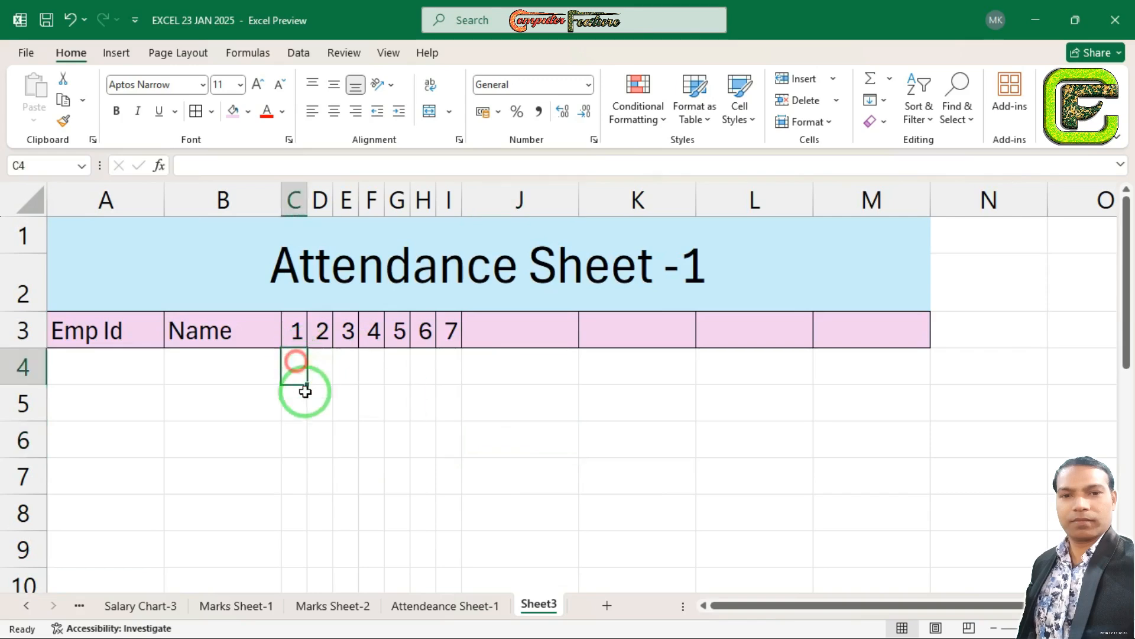
drag(80, 360, 880, 576)
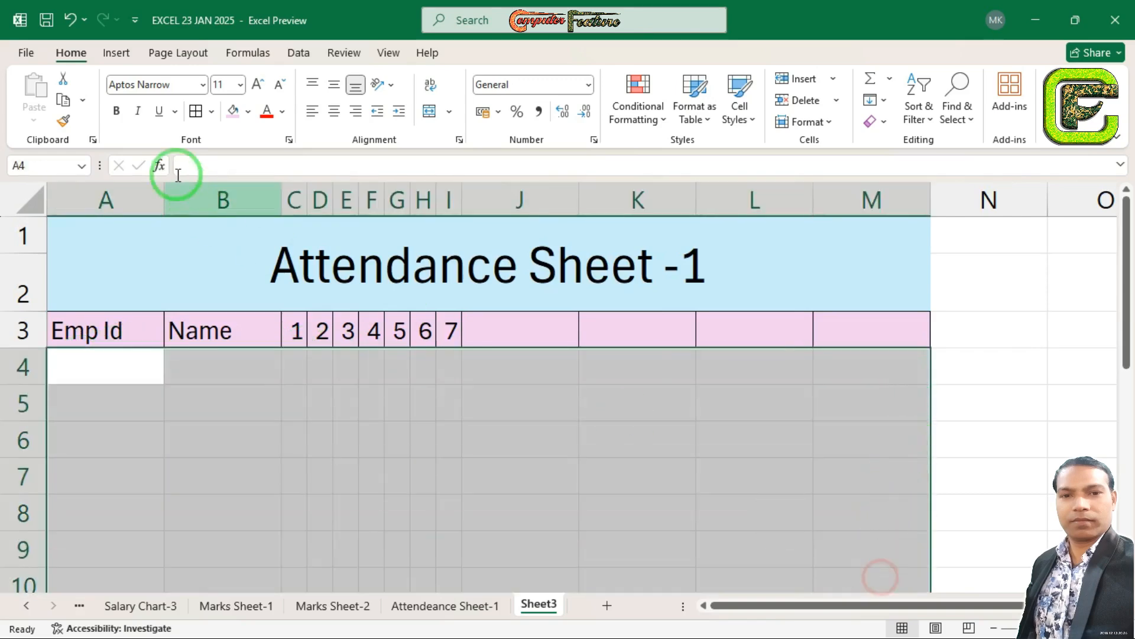
click(195, 113)
click(314, 408)
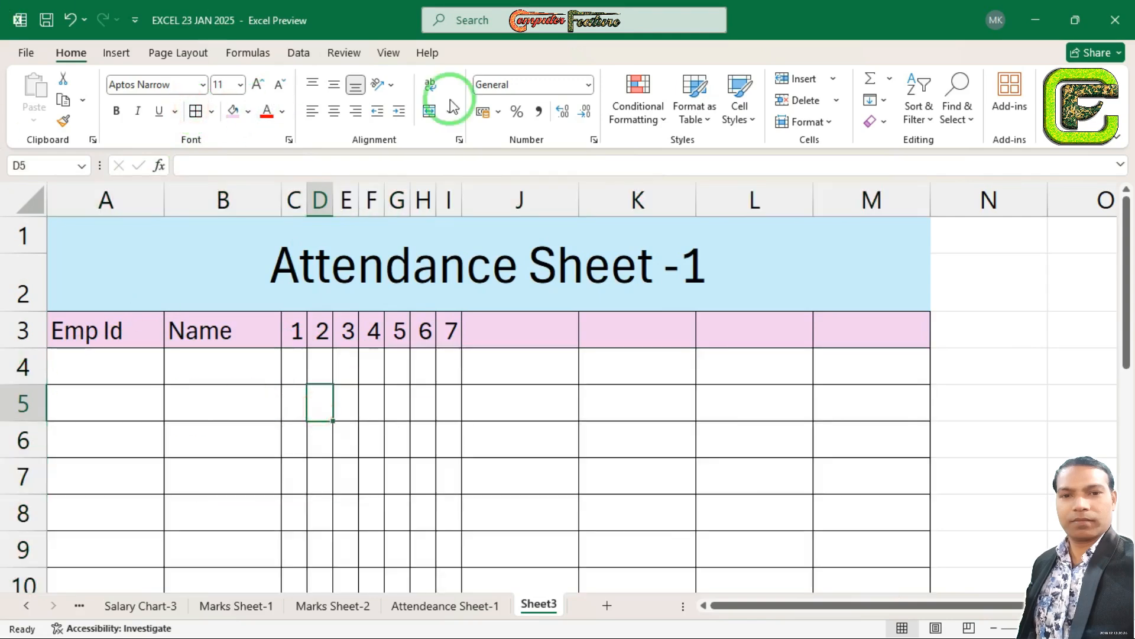
click(296, 365)
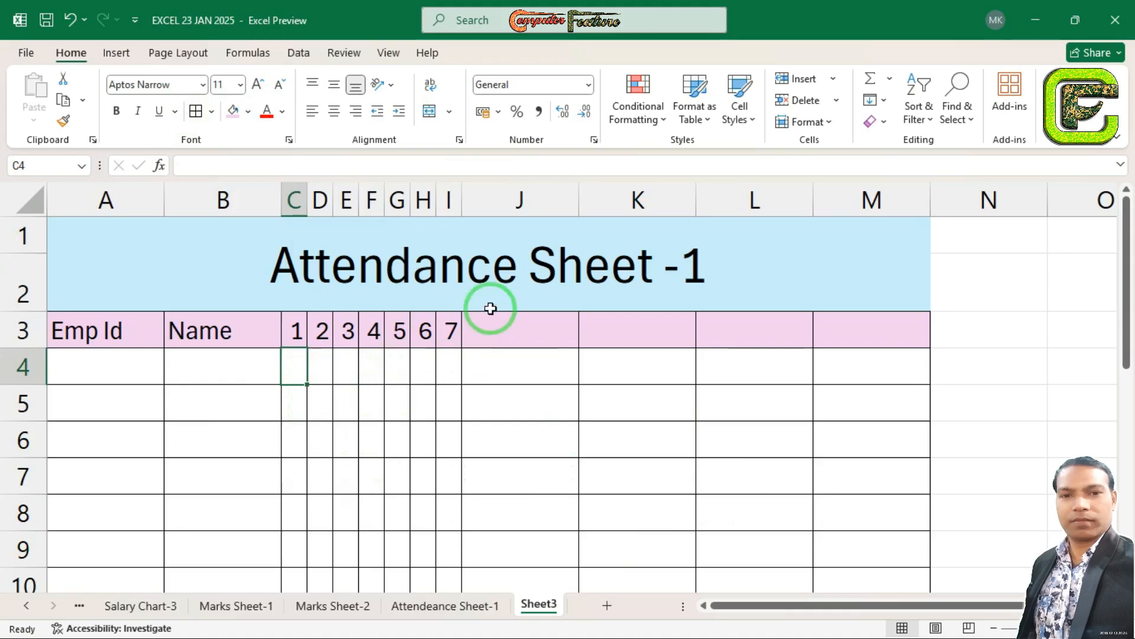
click(455, 604)
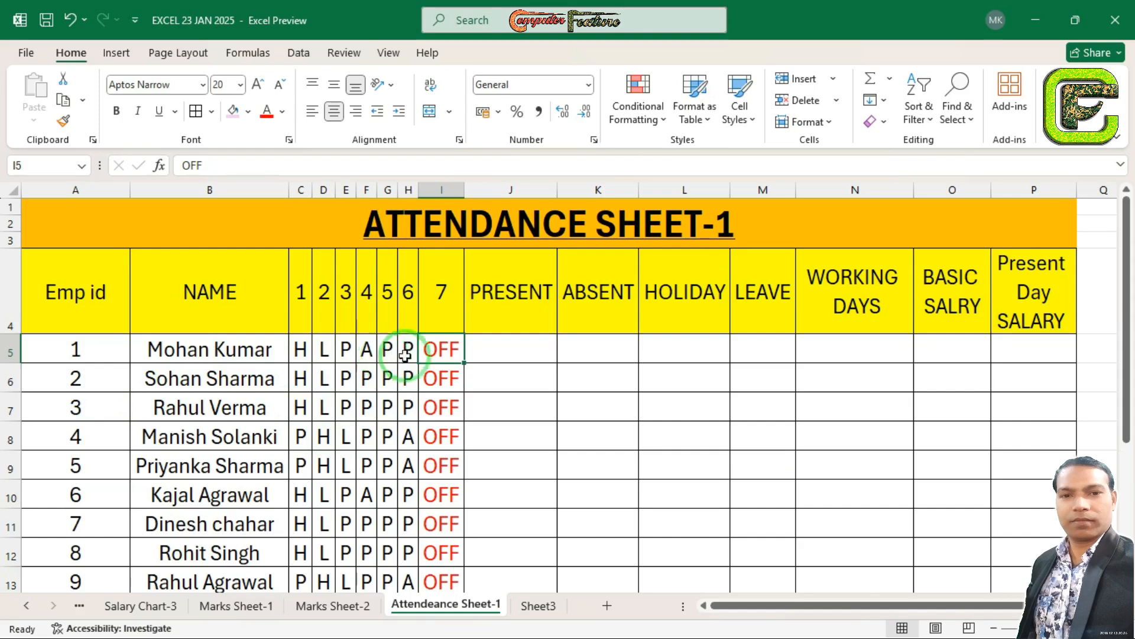
click(538, 604)
click(292, 363)
text(P)
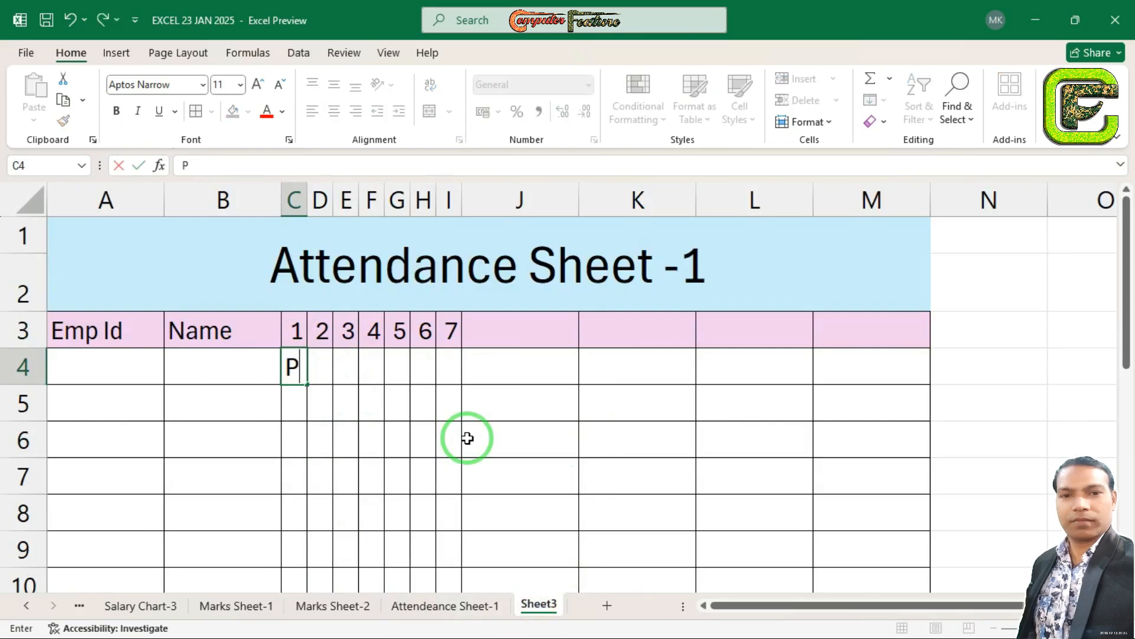
key(Return)
Copy the headings PRESENT through Present Day SALARY from J4:P4 on Attendeance Sheet-1 and paste them into Sheet3 starting at J3
click(453, 603)
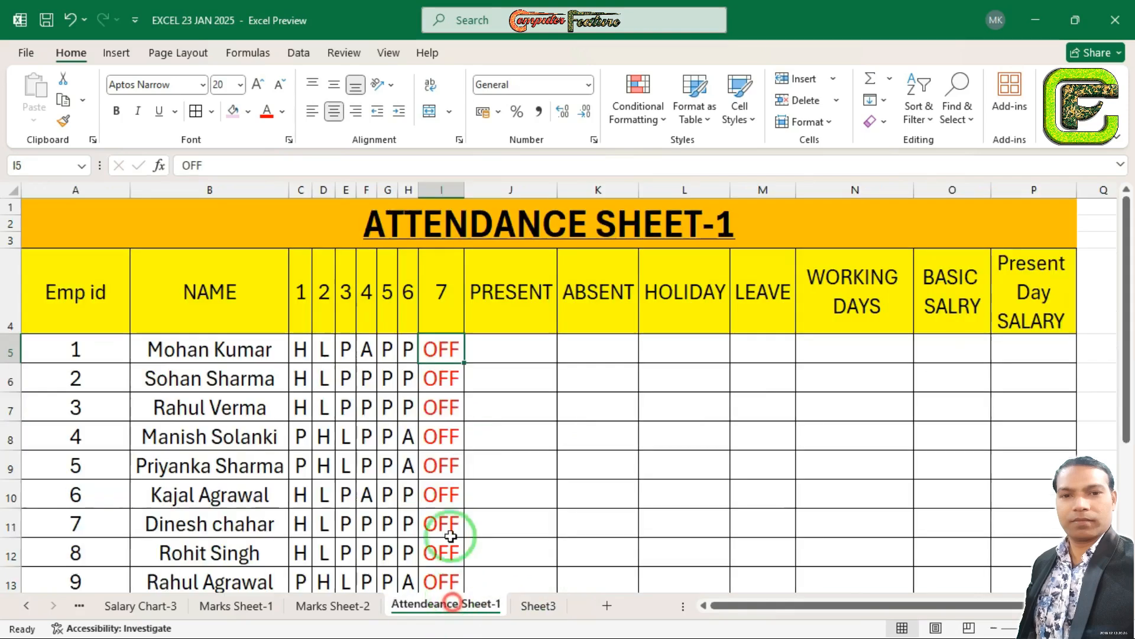
drag(537, 311, 1017, 306)
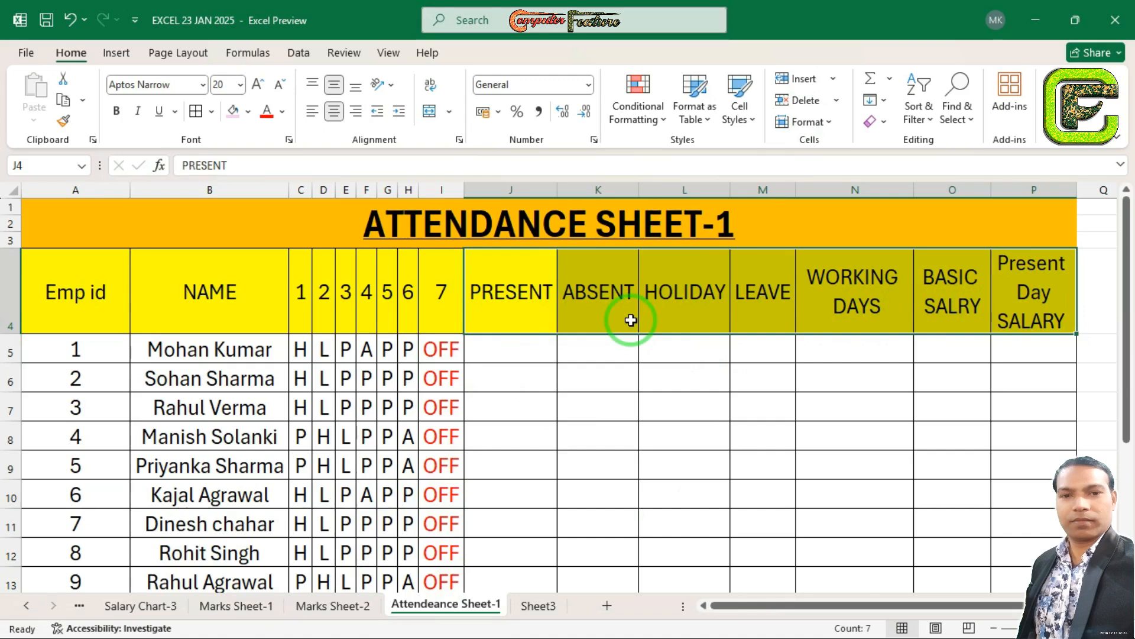
key(ctrl+q)
click(634, 370)
drag(513, 310, 1011, 315)
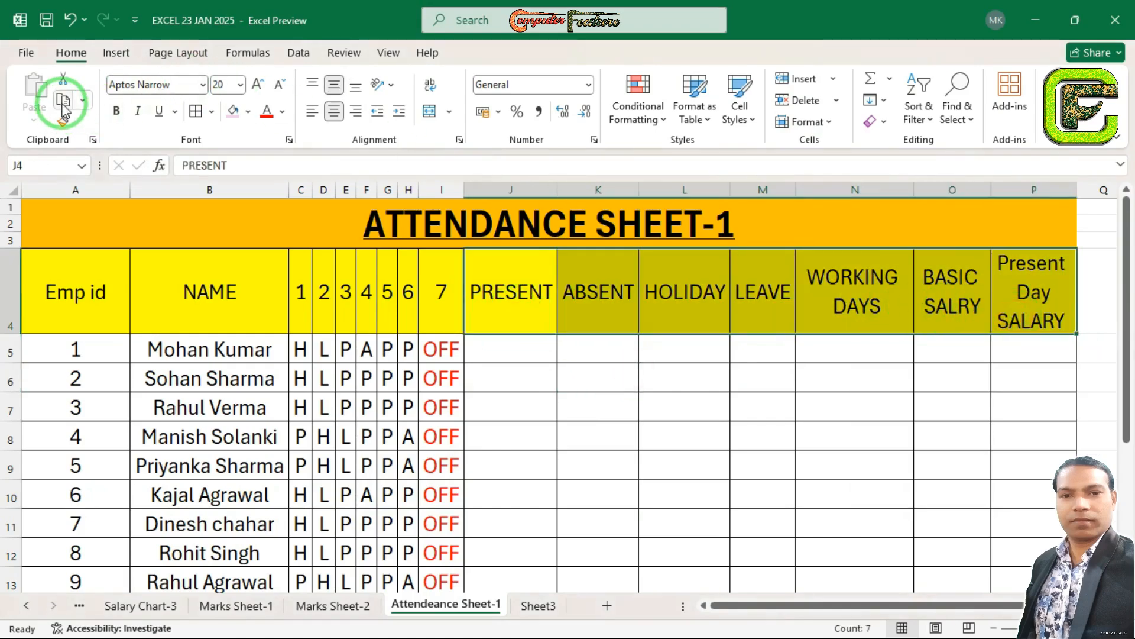
click(63, 102)
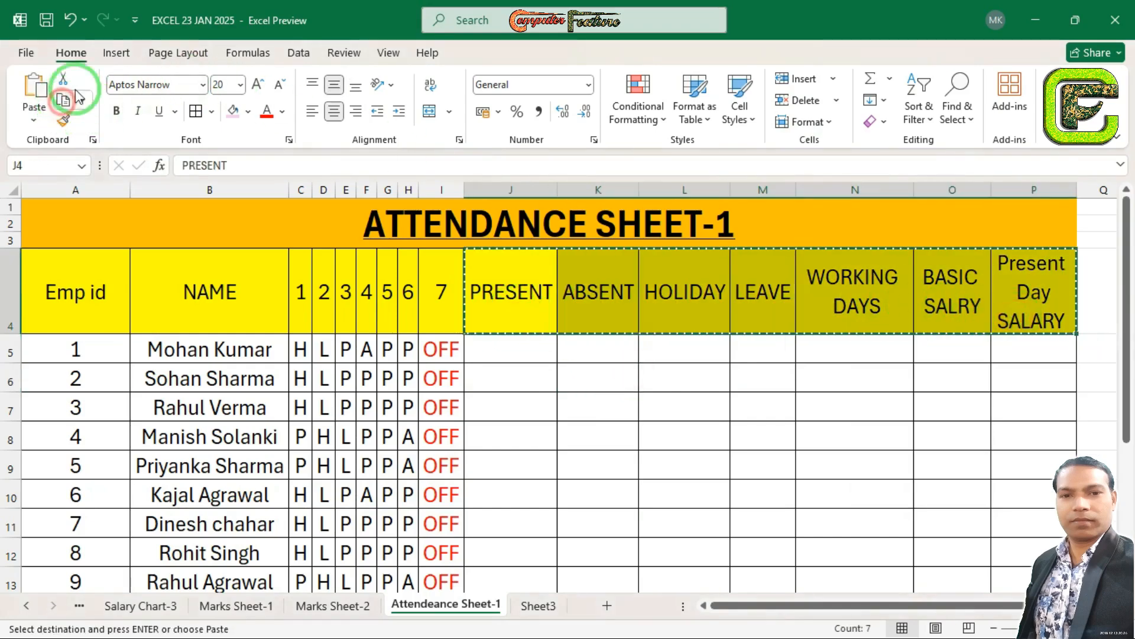
click(538, 605)
click(500, 333)
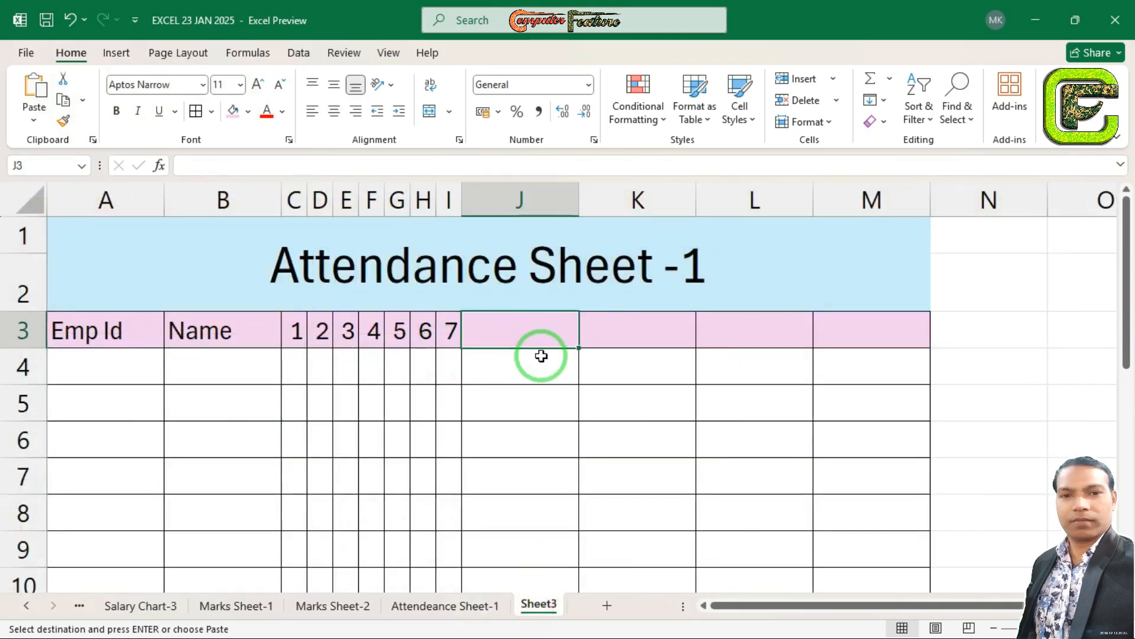
key(ctrl+v)
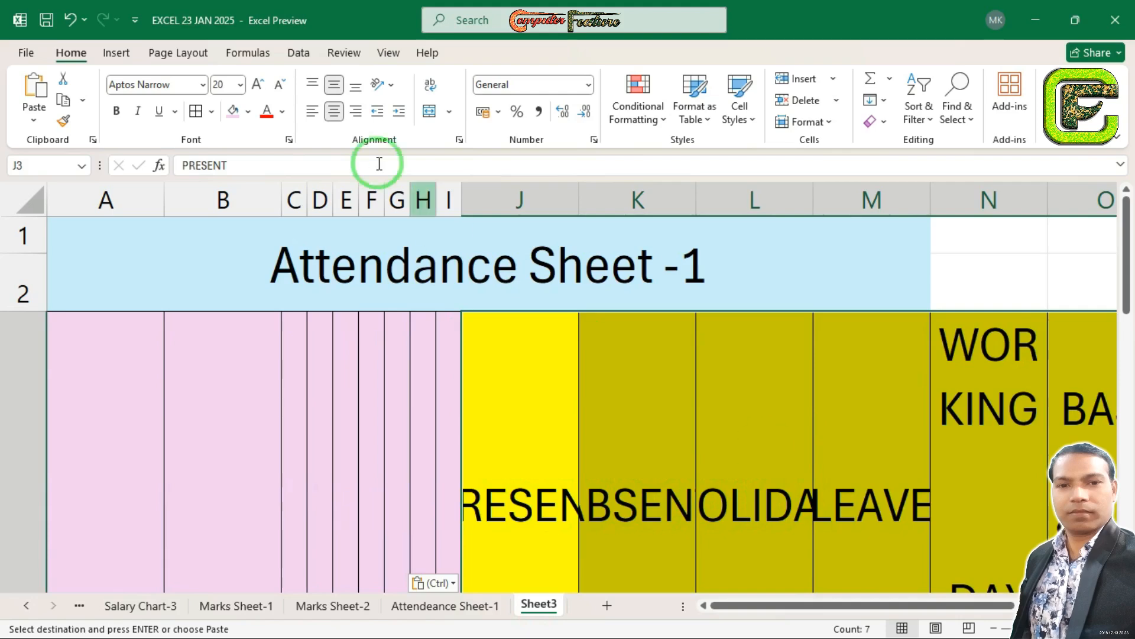
Reduce the font size of the pasted headings in J3:P3 to 9
click(279, 88)
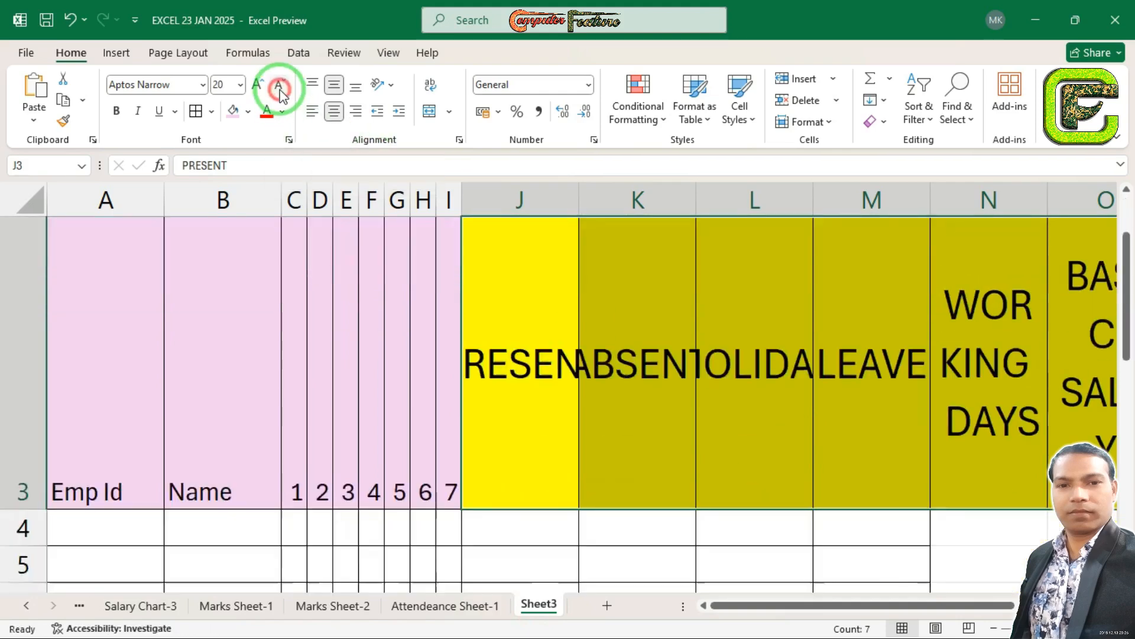
click(280, 88)
click(280, 88)
click(279, 88)
click(279, 87)
click(279, 87)
drag(1125, 307, 1123, 242)
Narrow the columns J to O so that each one fits its heading
drag(579, 200, 554, 195)
drag(673, 196, 637, 196)
drag(753, 197, 730, 197)
drag(856, 199, 795, 198)
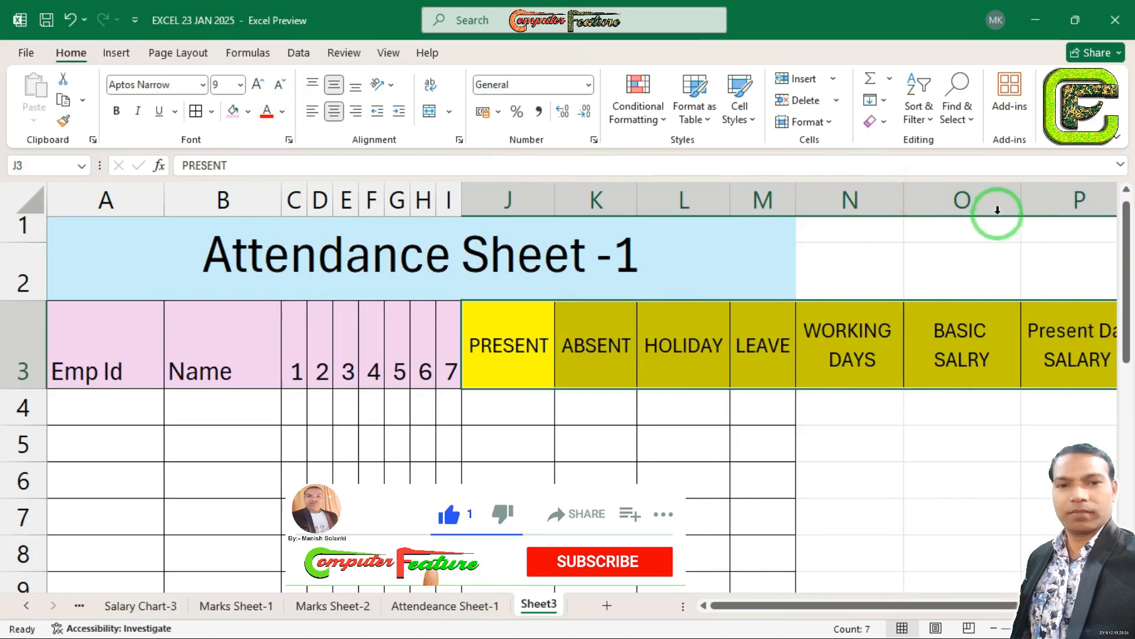
double_click(1020, 195)
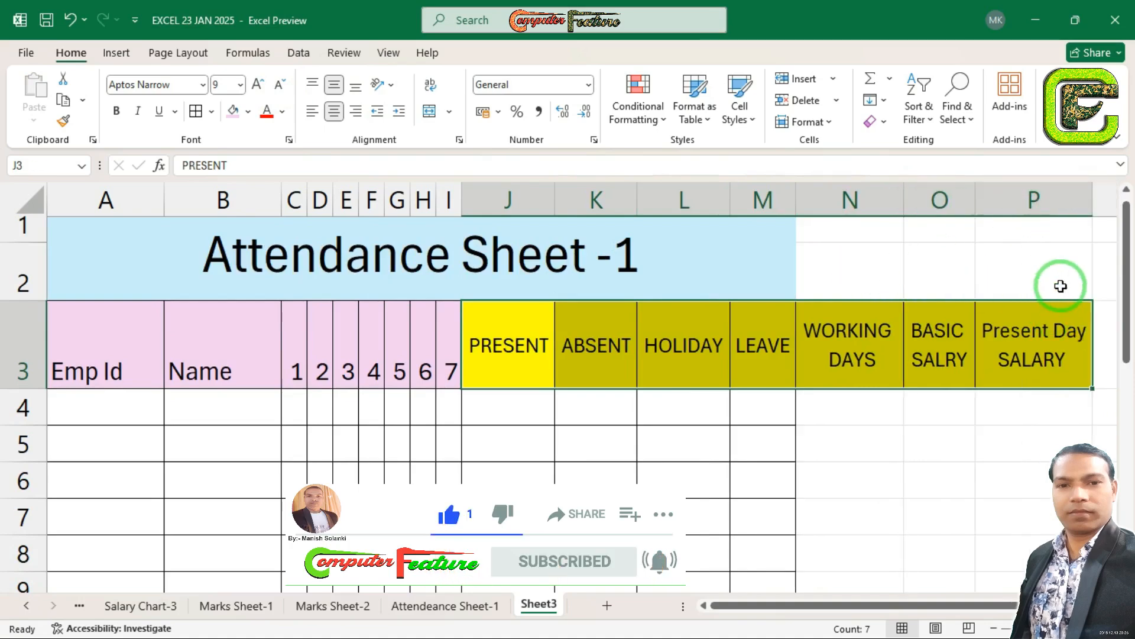
click(593, 418)
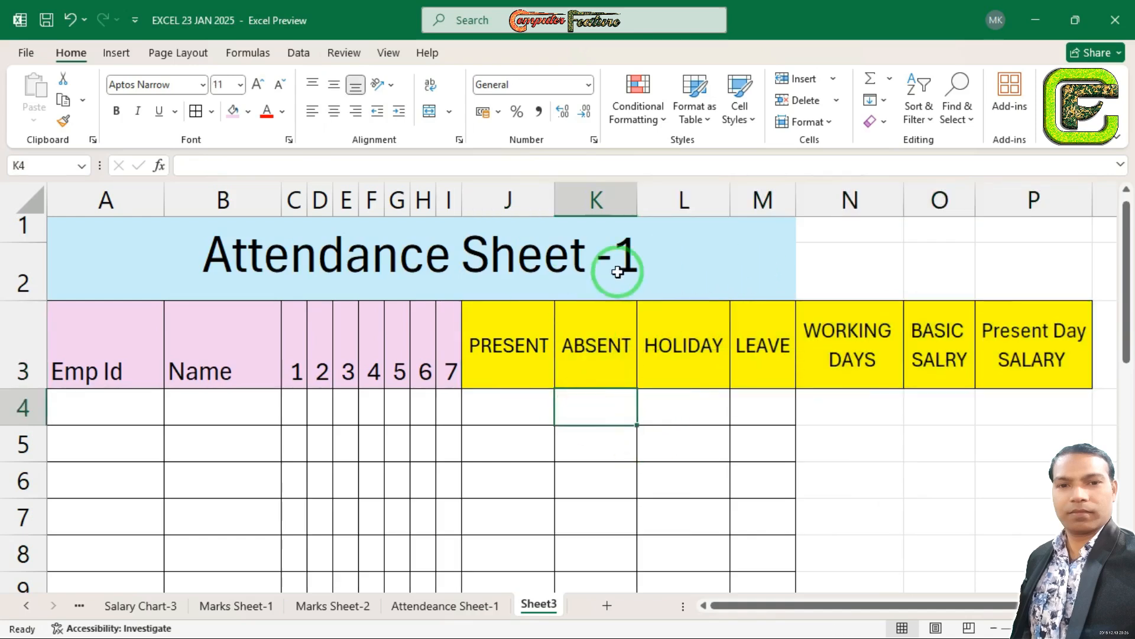
Extend the merged and centred title across A1:P2 so it spans all the table columns
drag(769, 254, 1024, 264)
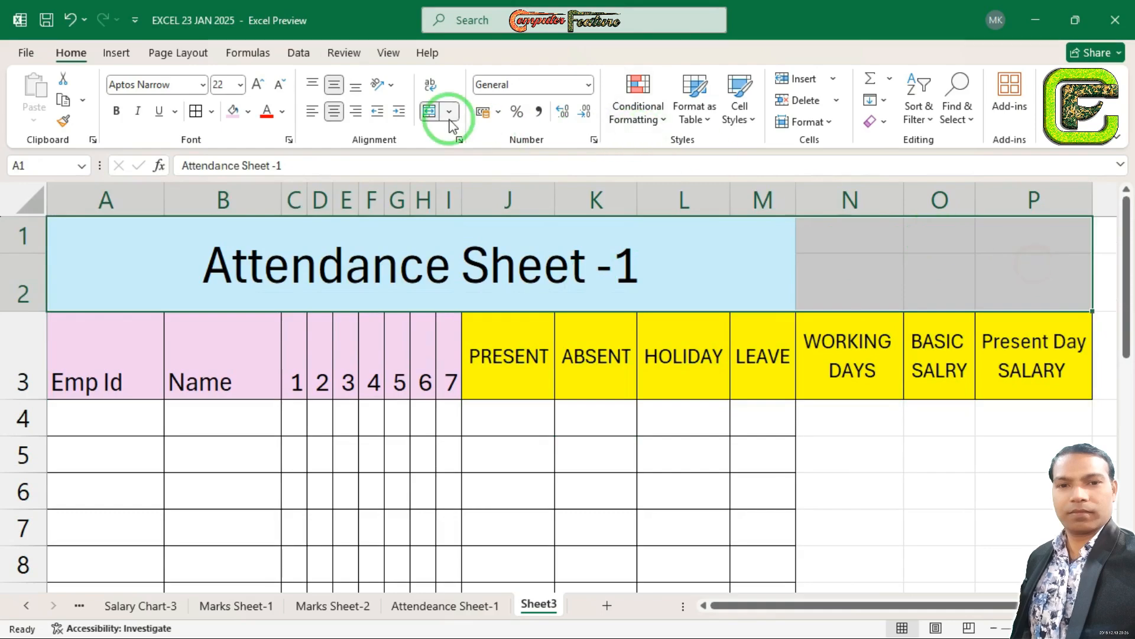
click(428, 111)
click(429, 112)
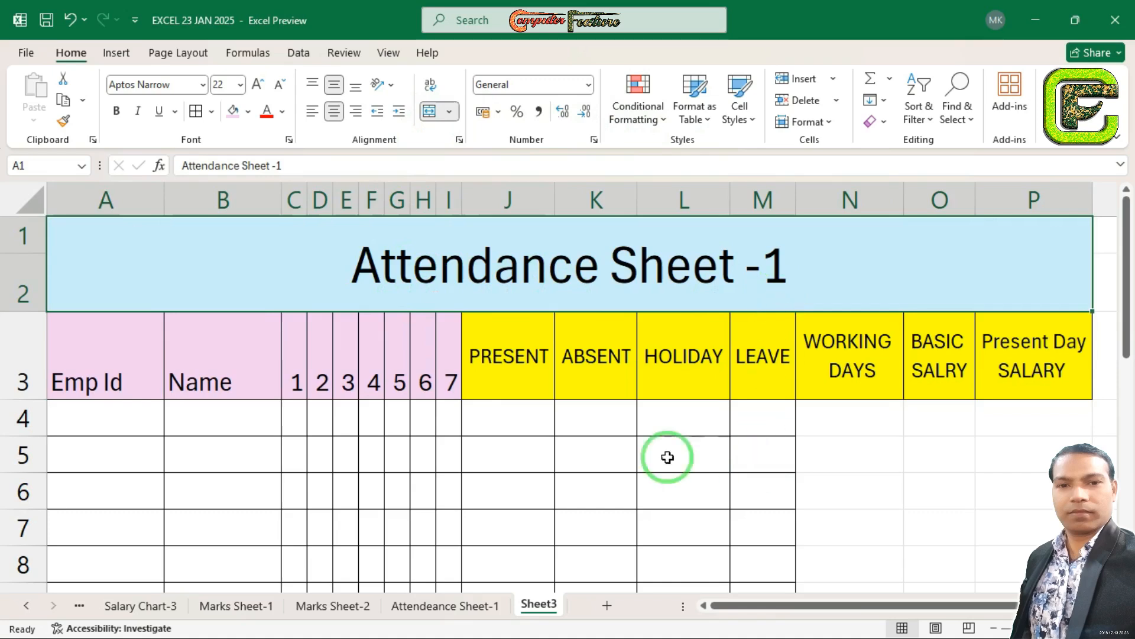
Centre the headings in A3:I3 both horizontally and vertically
drag(101, 357, 449, 355)
click(334, 111)
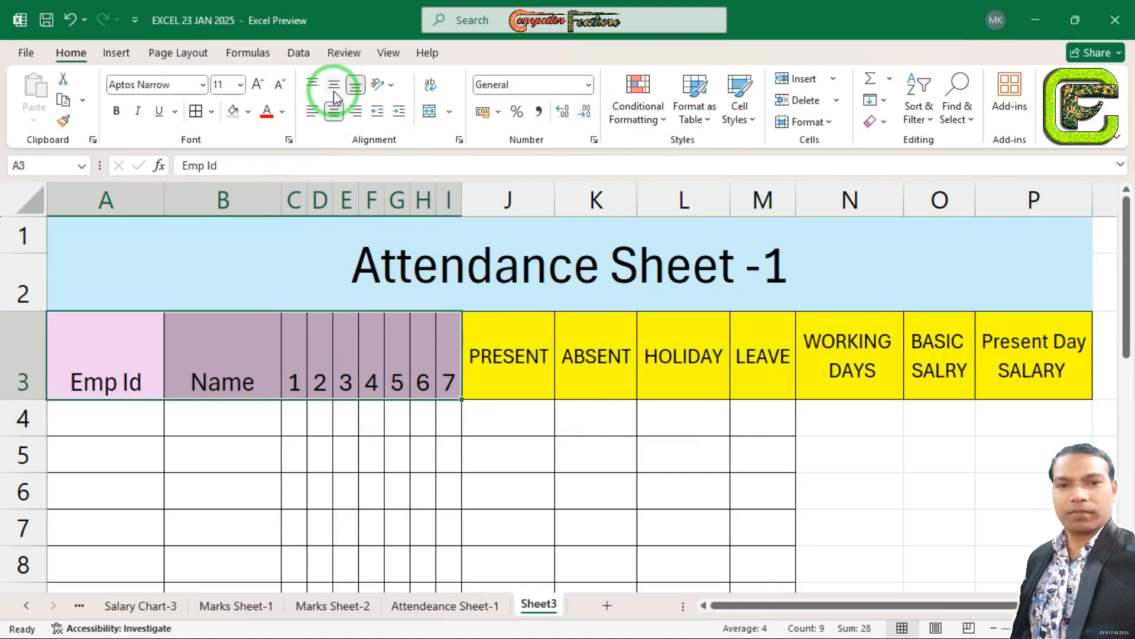
click(334, 88)
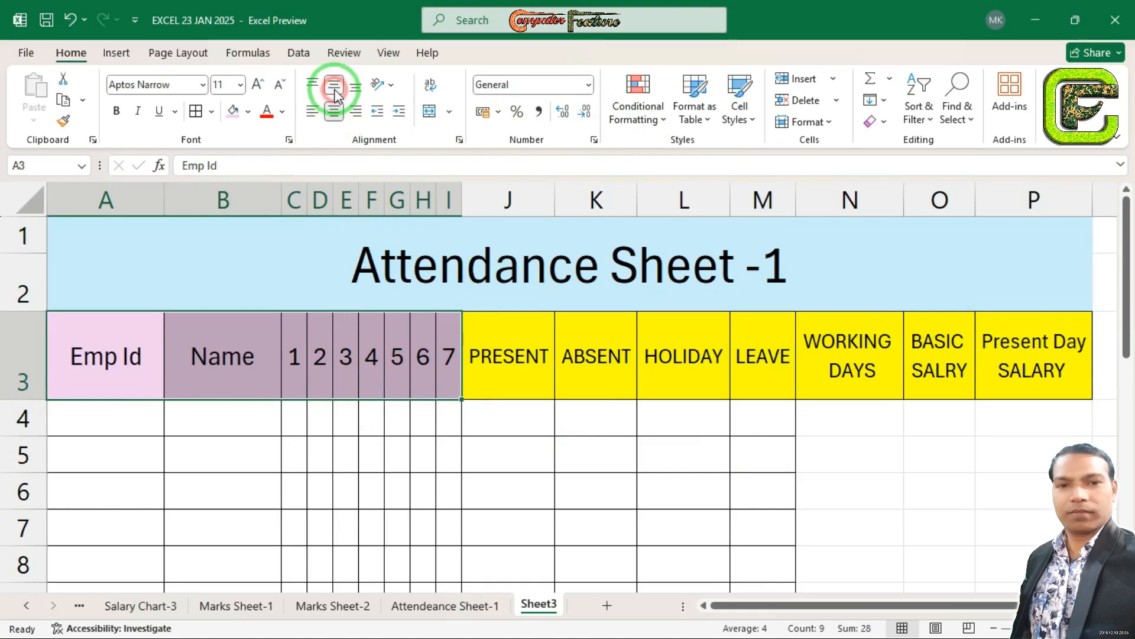
click(590, 422)
Apply all borders to the empty cells N4:P10 under the working-days and salary headings
drag(828, 419, 1001, 534)
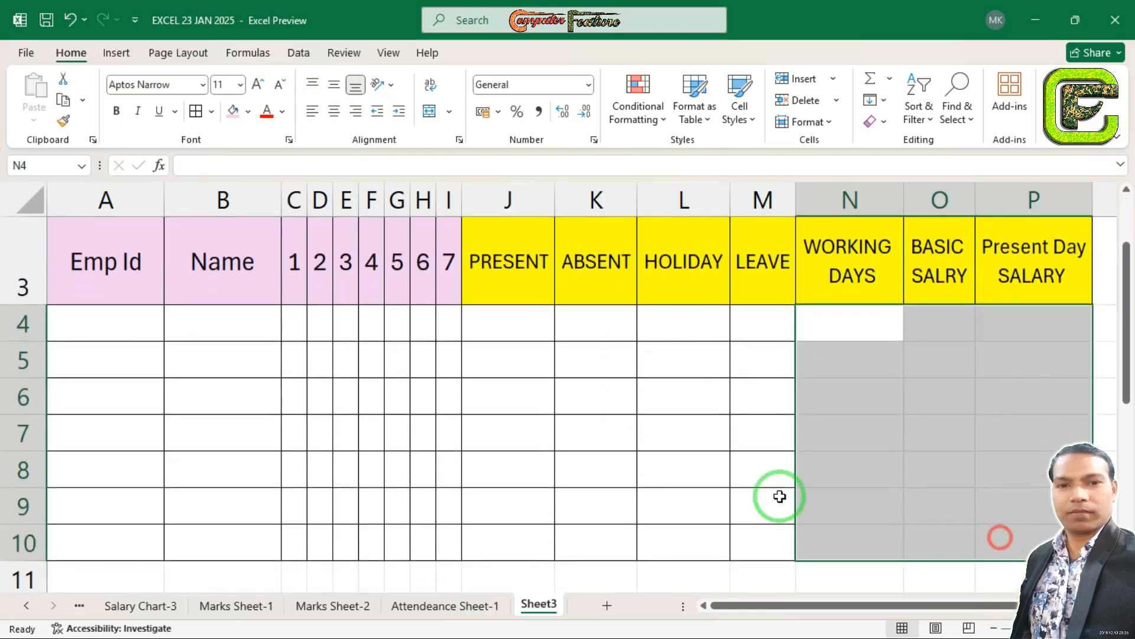
click(877, 408)
drag(1122, 329, 1119, 282)
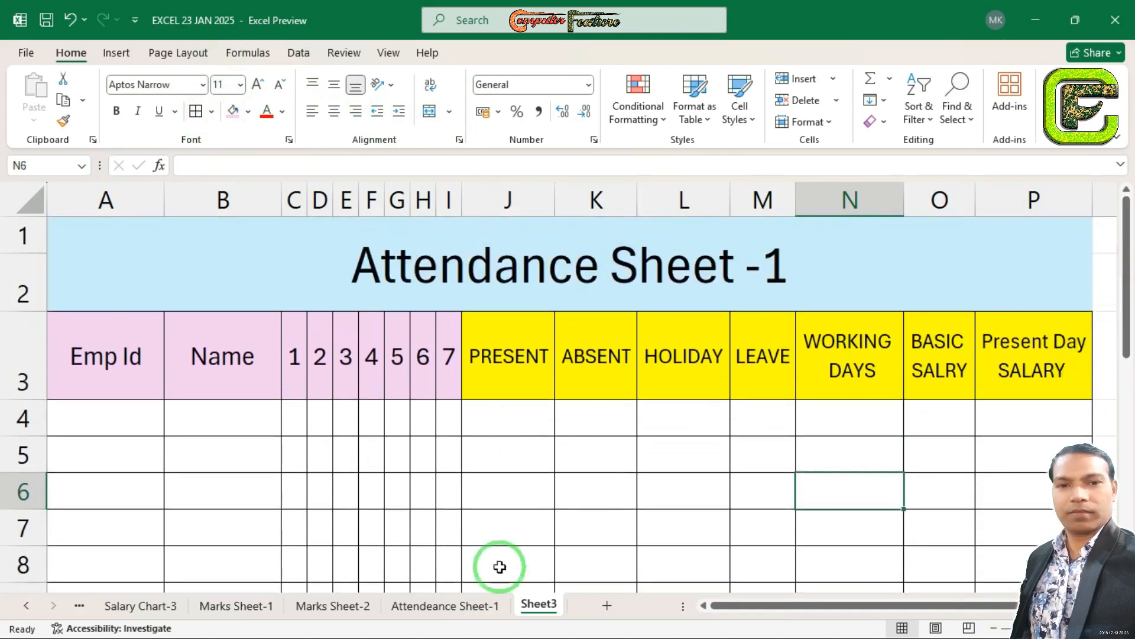
Check the employee rows on Attendeance Sheet-1 and enter a three-digit employee ID in each cell of A4:A10 on Sheet3
click(463, 606)
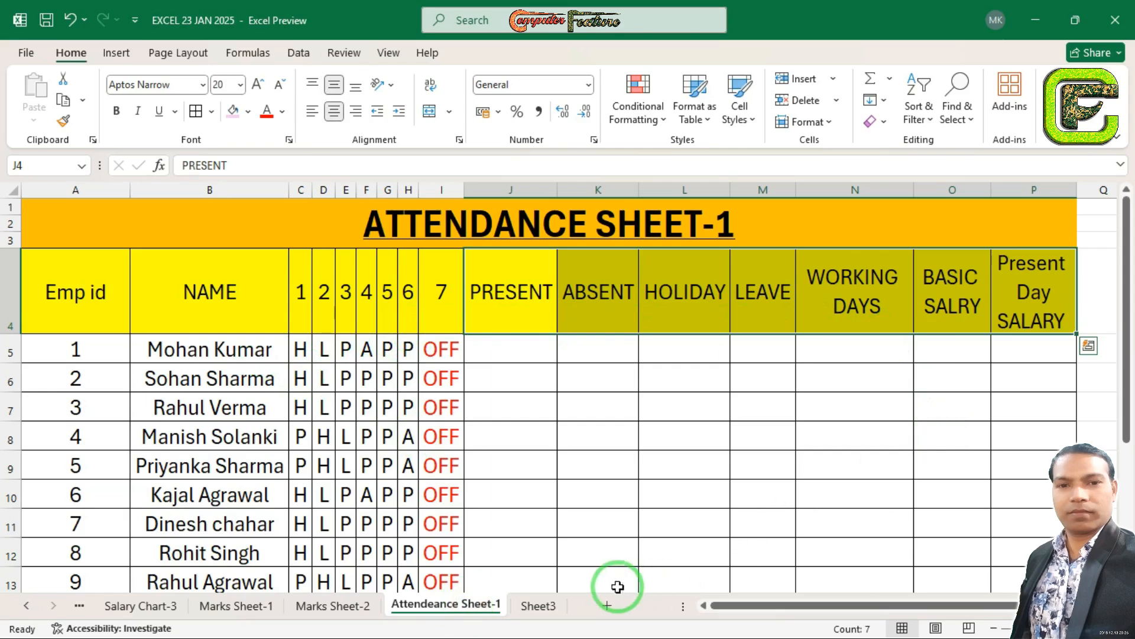
click(536, 605)
click(101, 429)
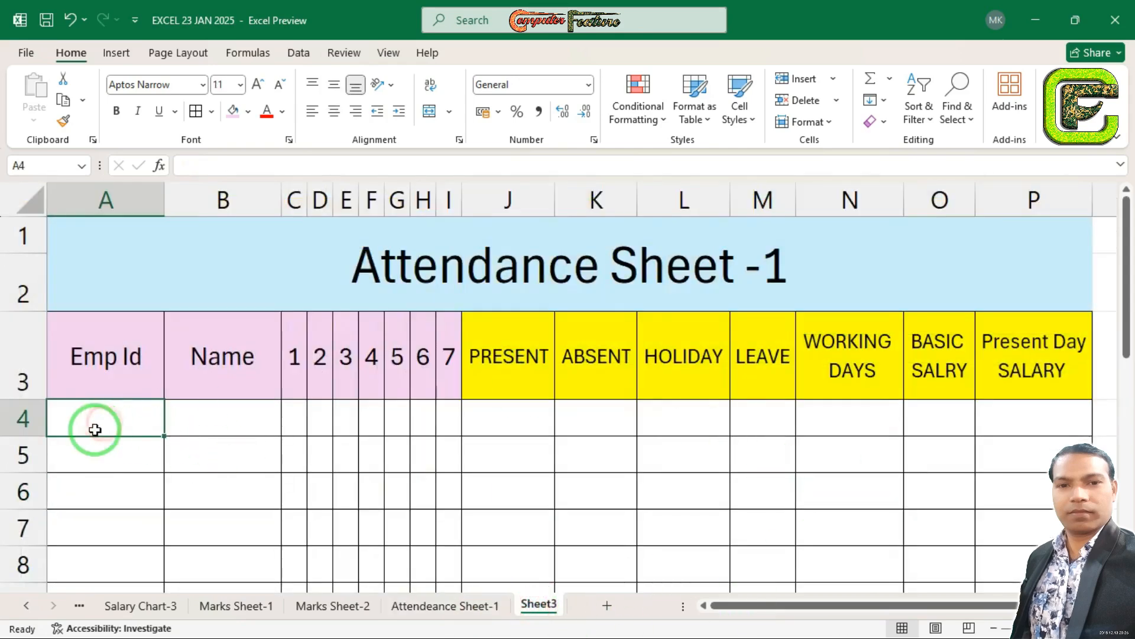
text(123)
key(Return)
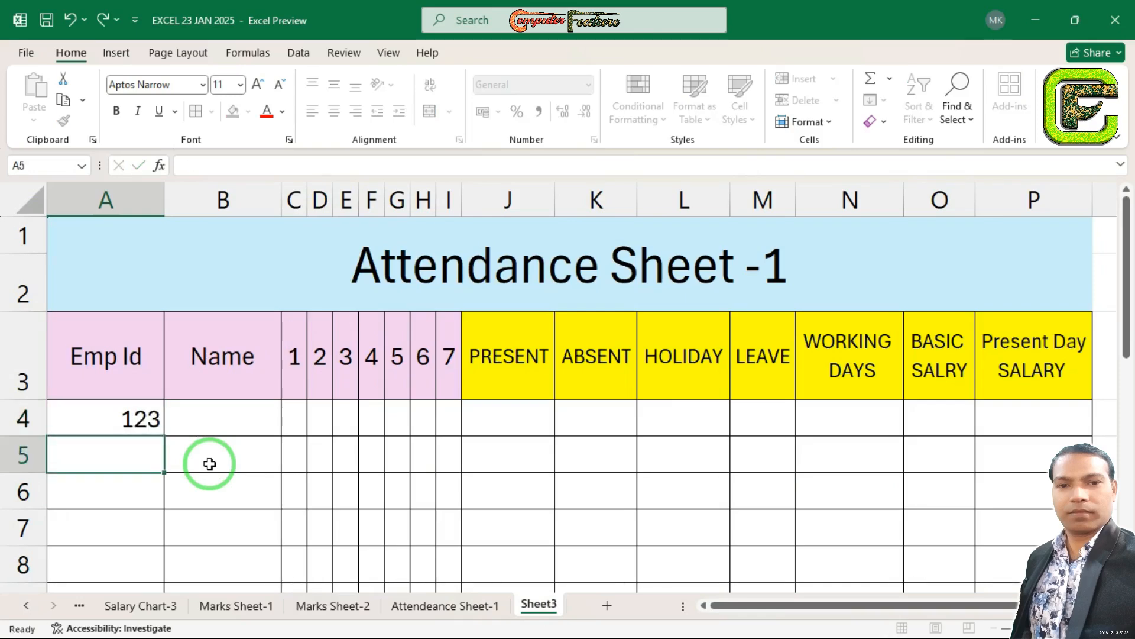
text(14)
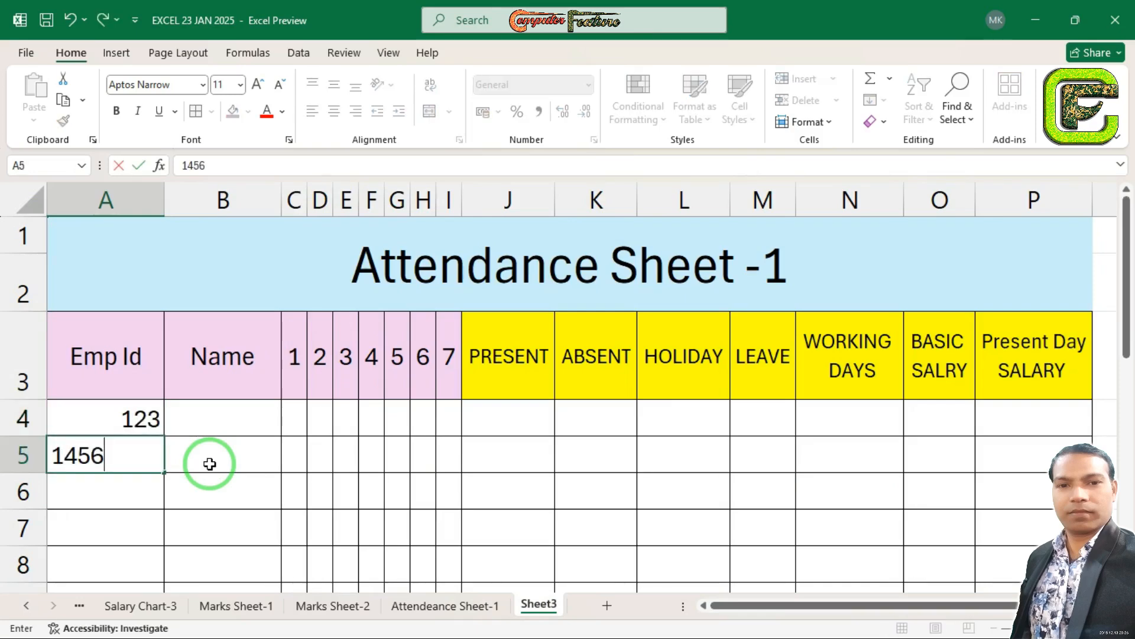
text(5)
key(Return)
text(689)
key(Return)
text(369)
key(Return)
text(785)
key(Return)
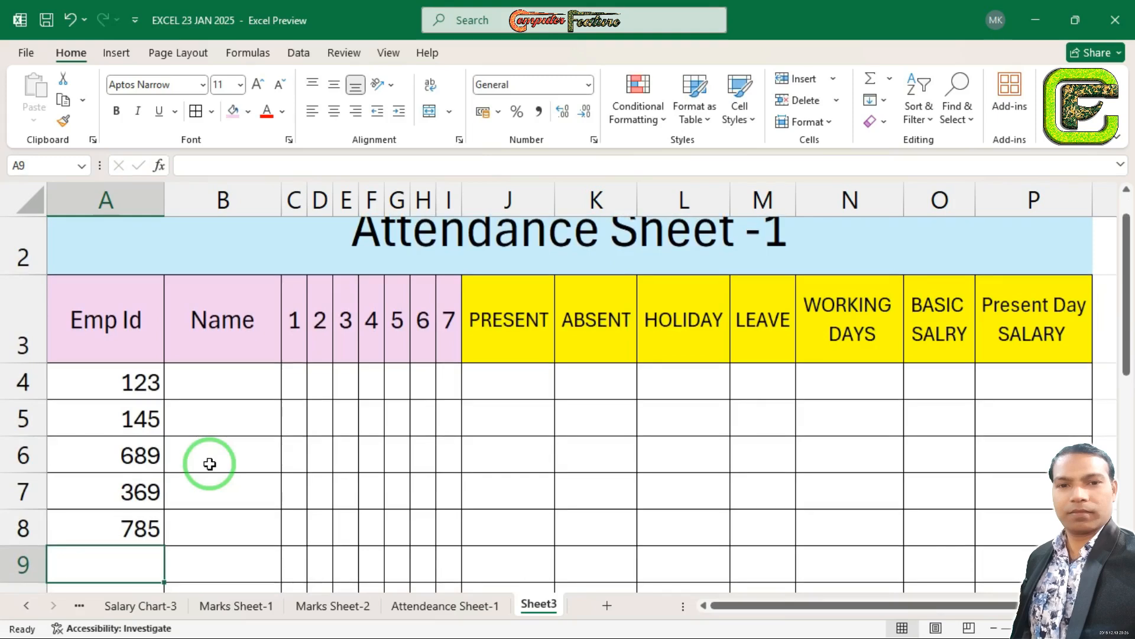
text(125)
key(Return)
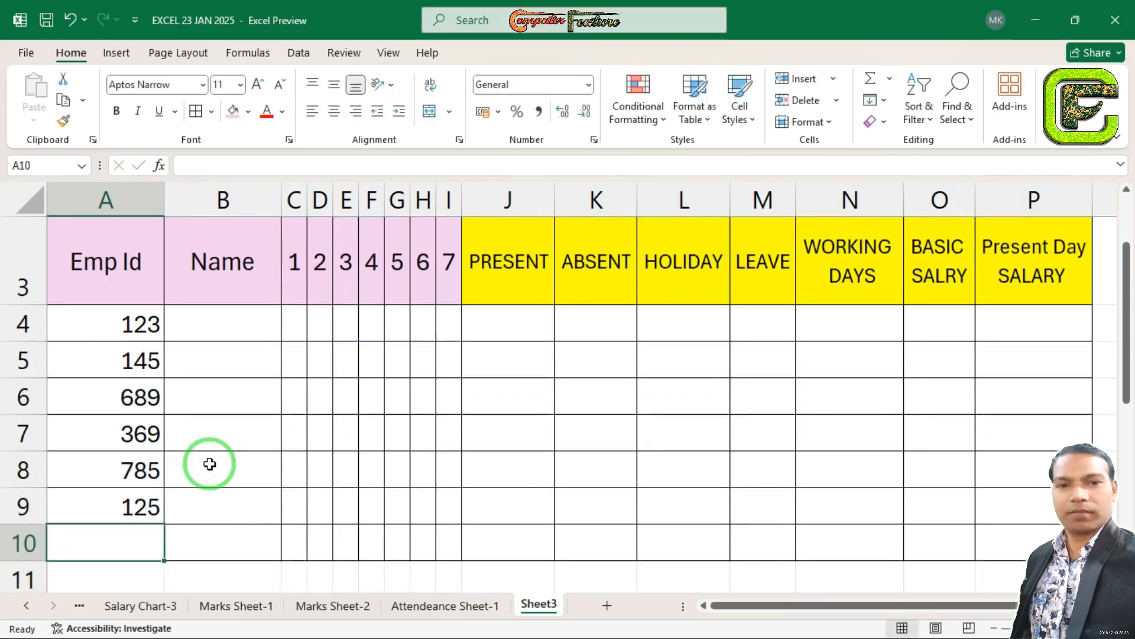
text(45)
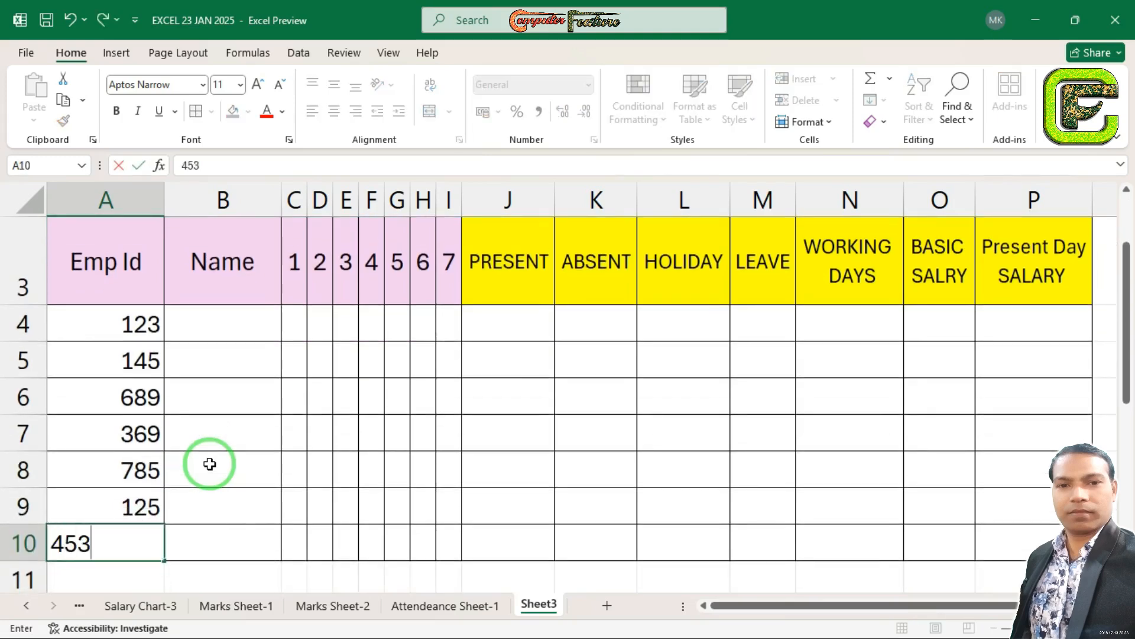
text(3)
key(Return)
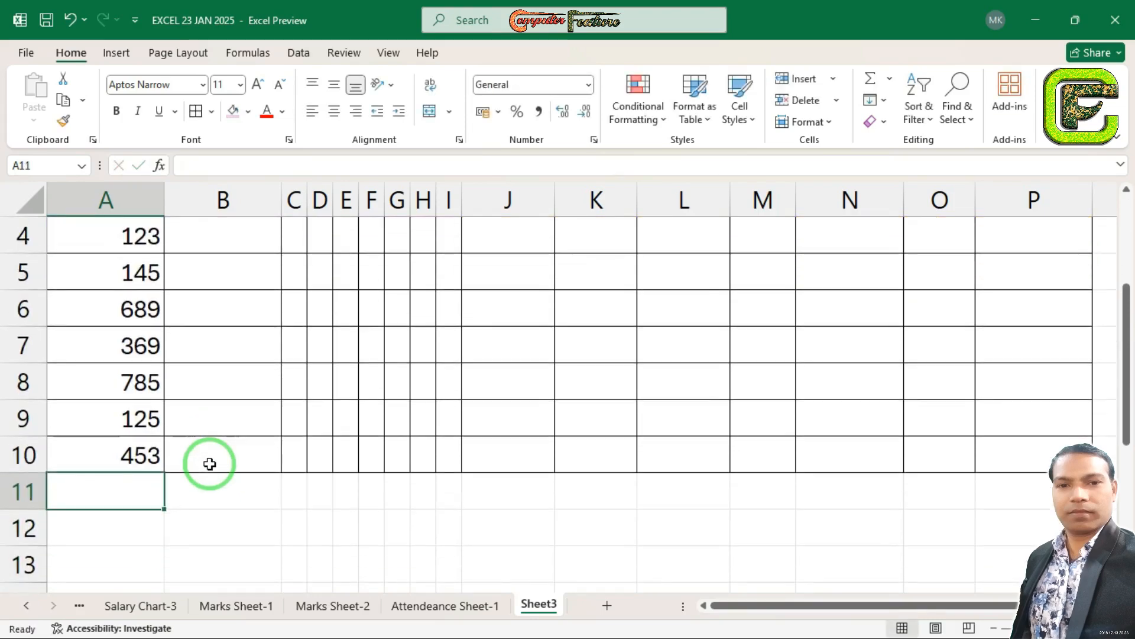
Widen the Name column B to make room for full names
drag(1125, 471, 1127, 357)
click(251, 372)
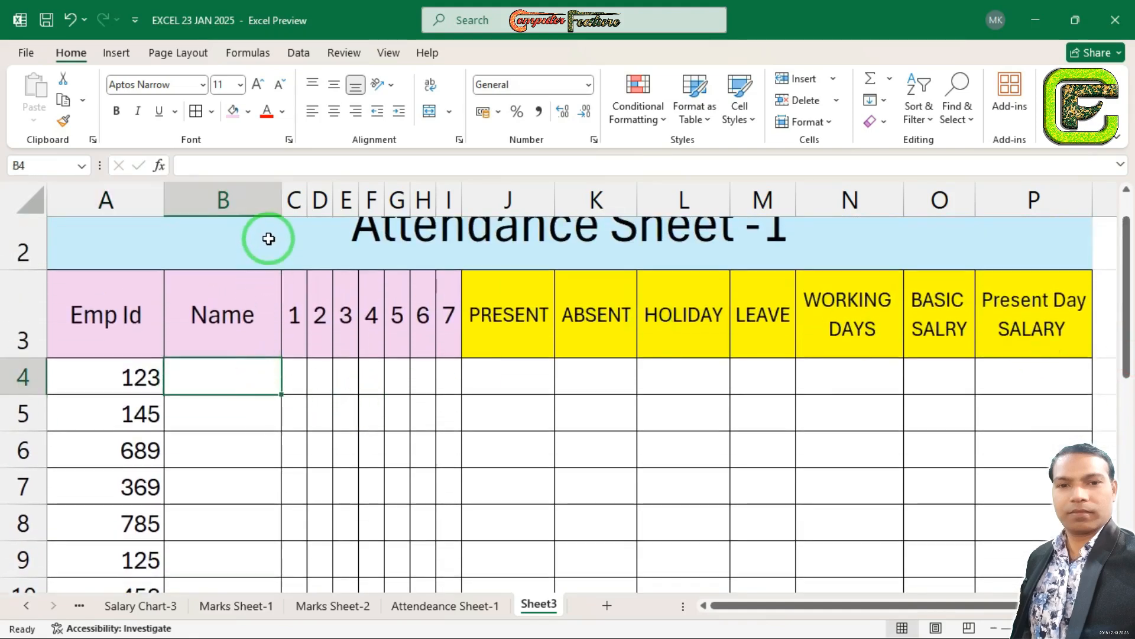
drag(280, 195, 340, 199)
click(251, 366)
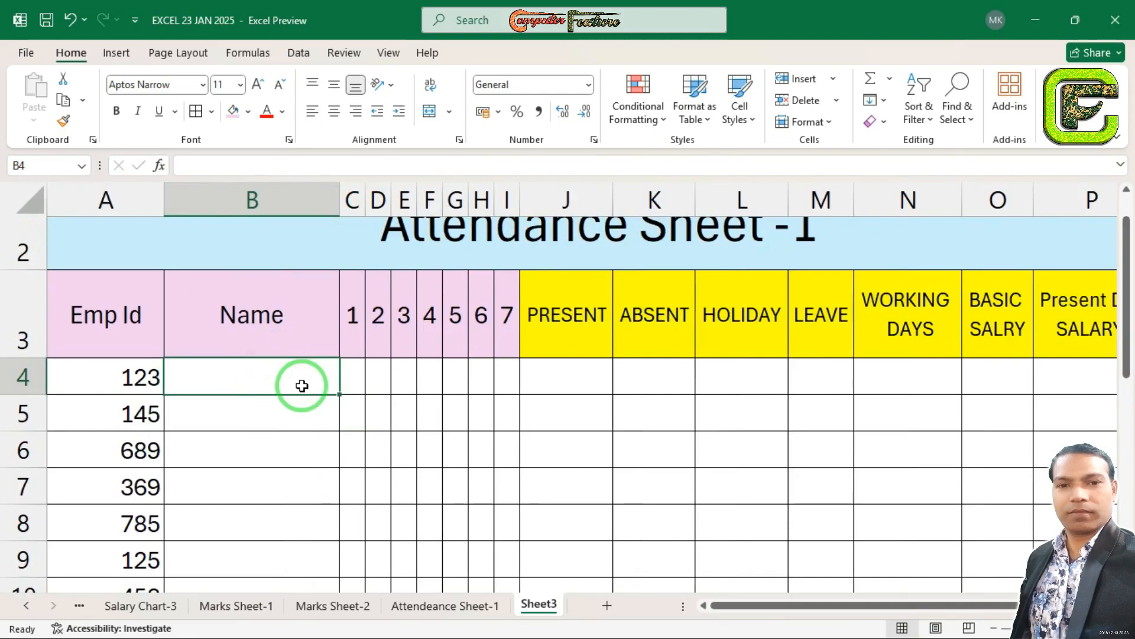
Enter the first employee's full name in B4 and autofill the name list down to B10
text(MOh)
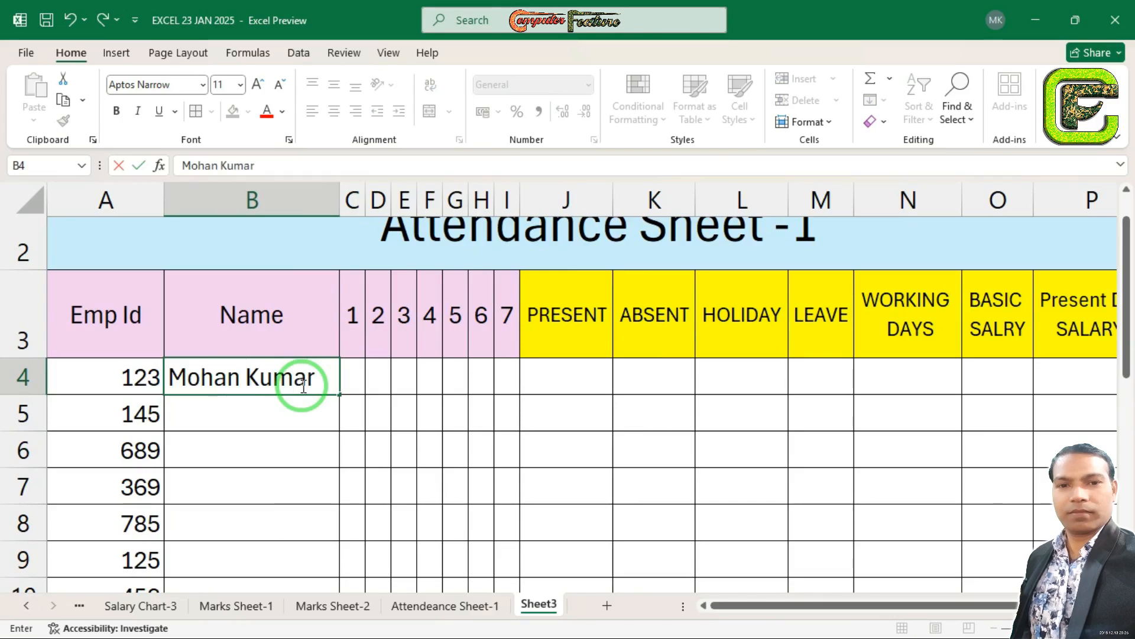
click(302, 423)
click(290, 377)
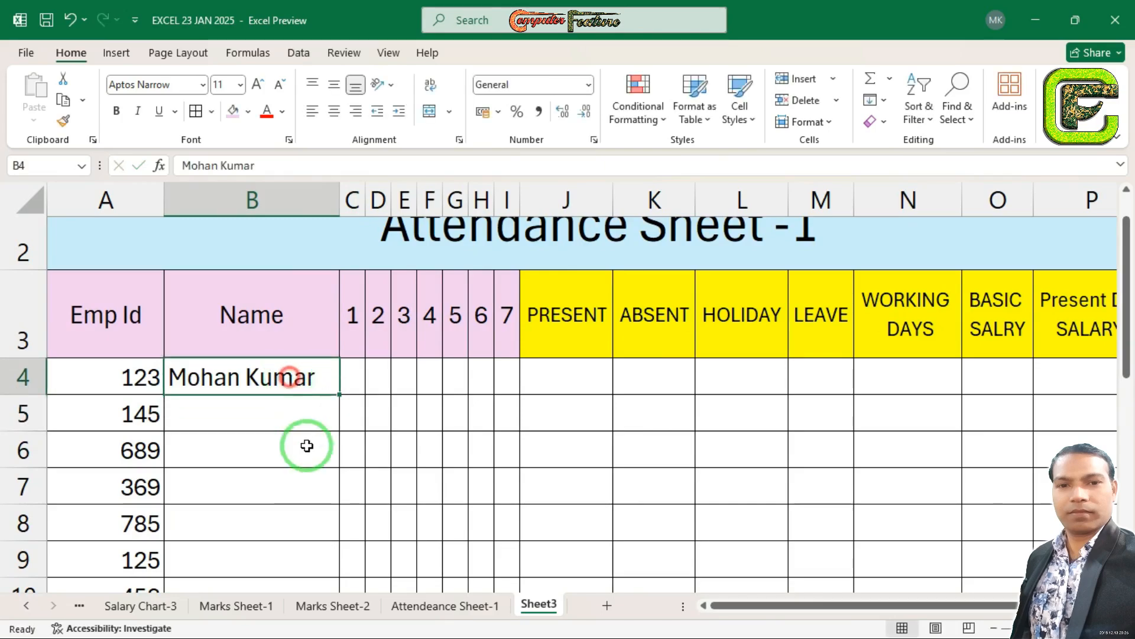
double_click(341, 394)
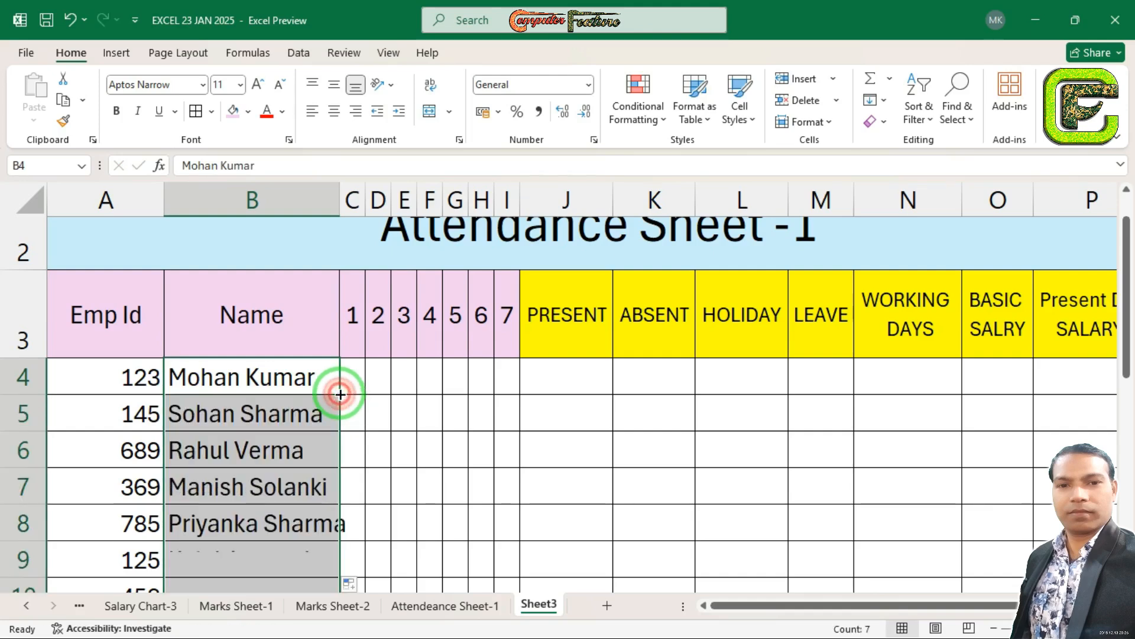
Widen column B further so the longest employee name fits inside its cell
drag(339, 209, 363, 204)
mouse_move(1126, 253)
mouse_down()
mouse_move(1126, 309)
mouse_move(1130, 263)
mouse_up()
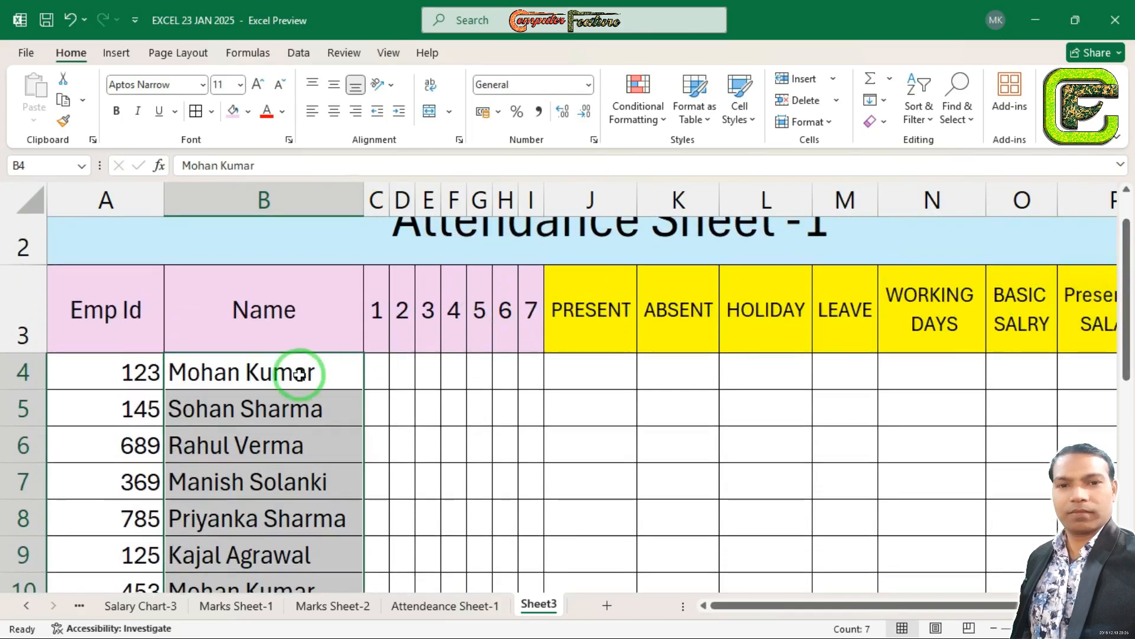
click(457, 372)
Enter the first employee's attendance for days 1 to 7 in C4:I4 as P, P, A, H, P, L and OFF
click(381, 374)
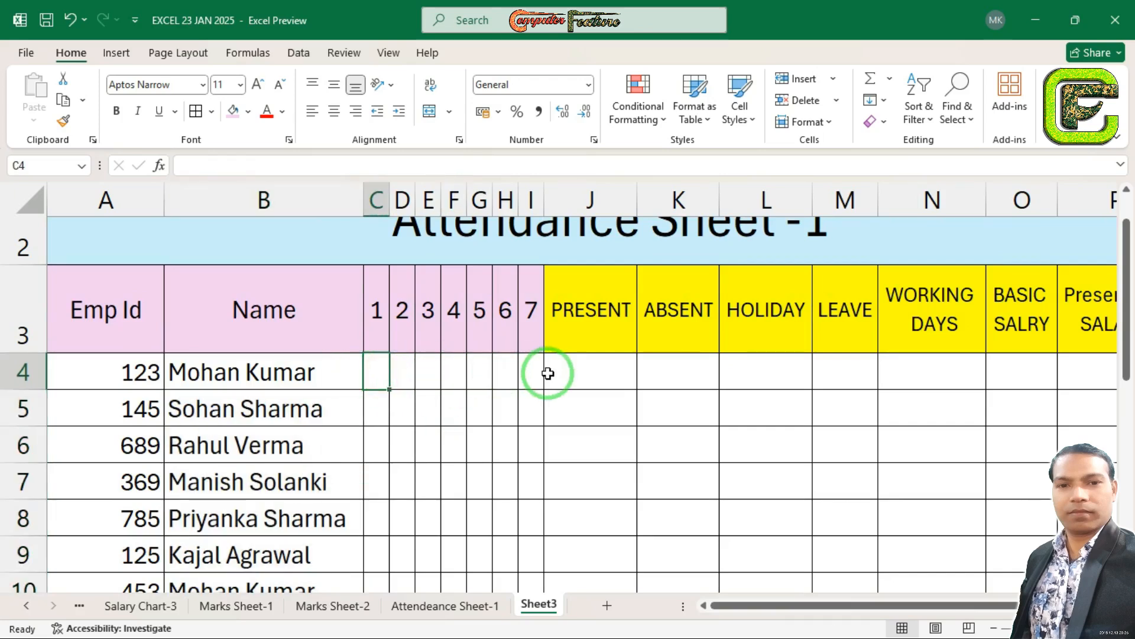
drag(1126, 279, 1123, 254)
click(382, 414)
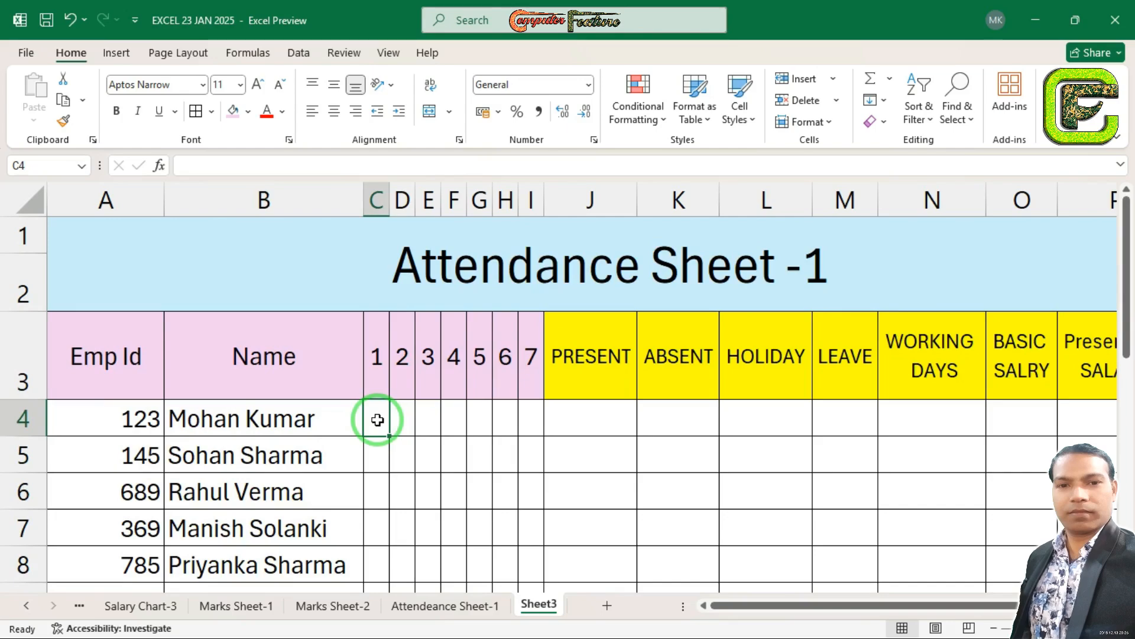
text(p)
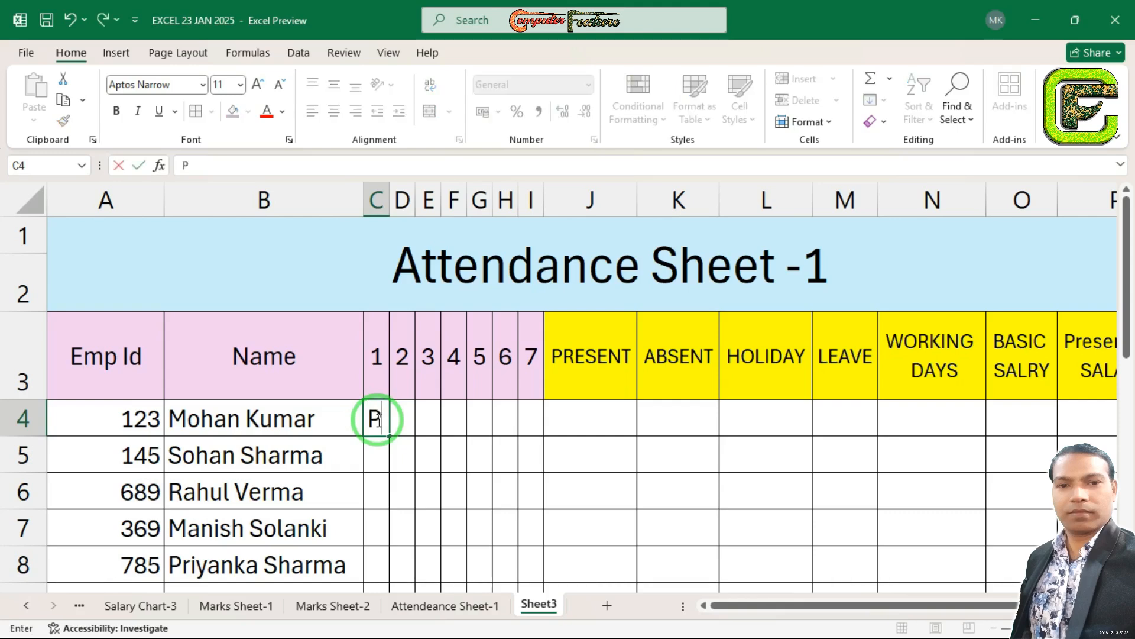
key(Tab)
text(P)
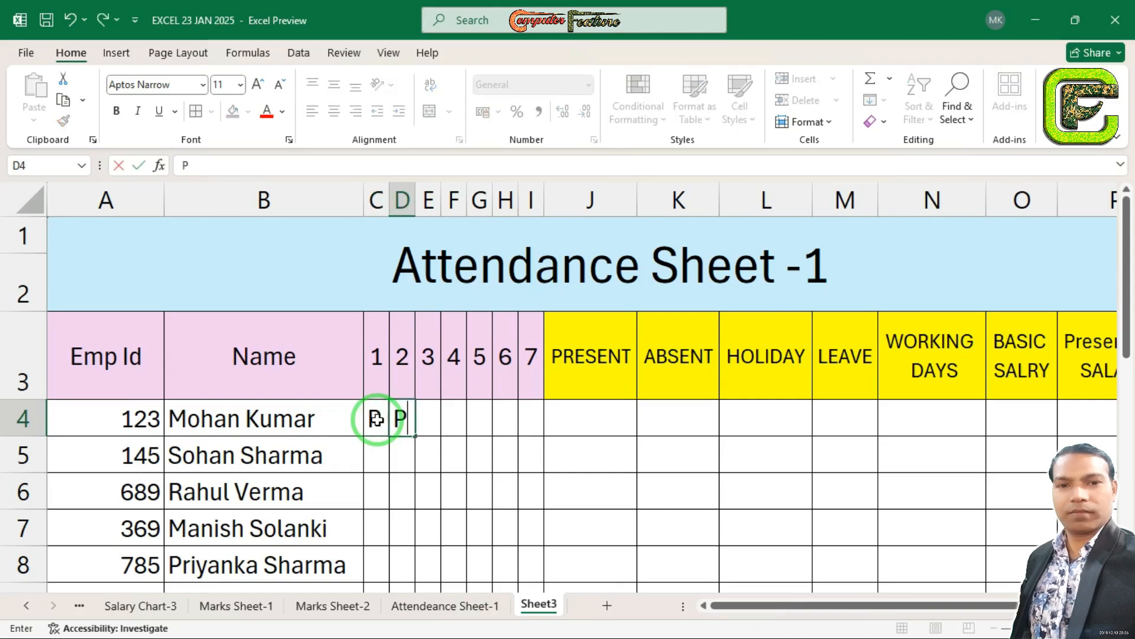
key(Tab)
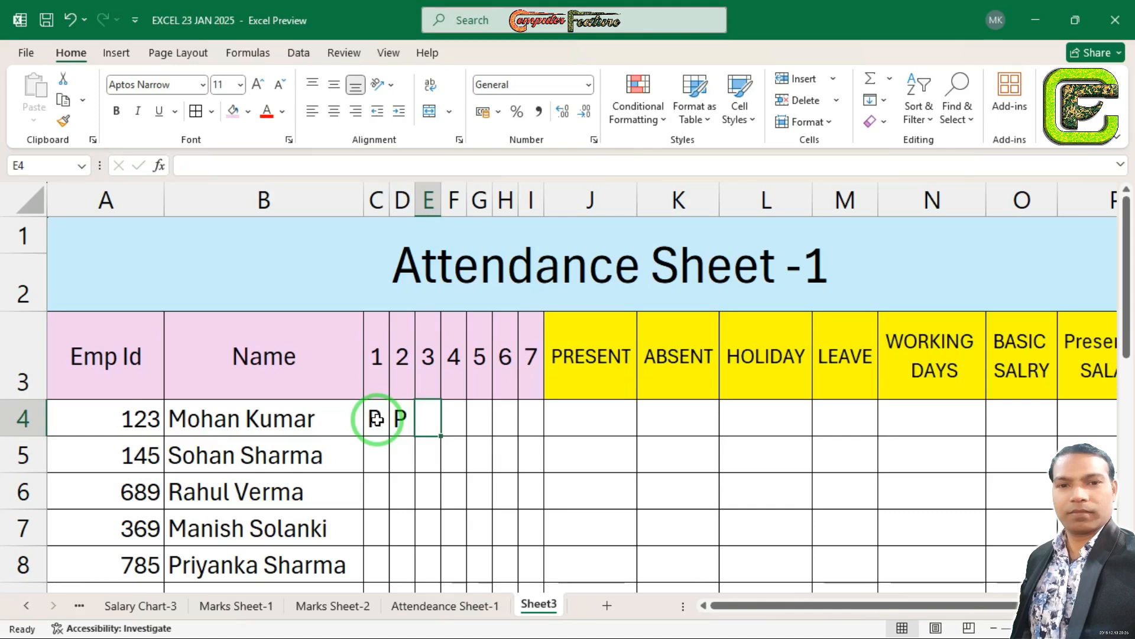
text(A)
key(Tab)
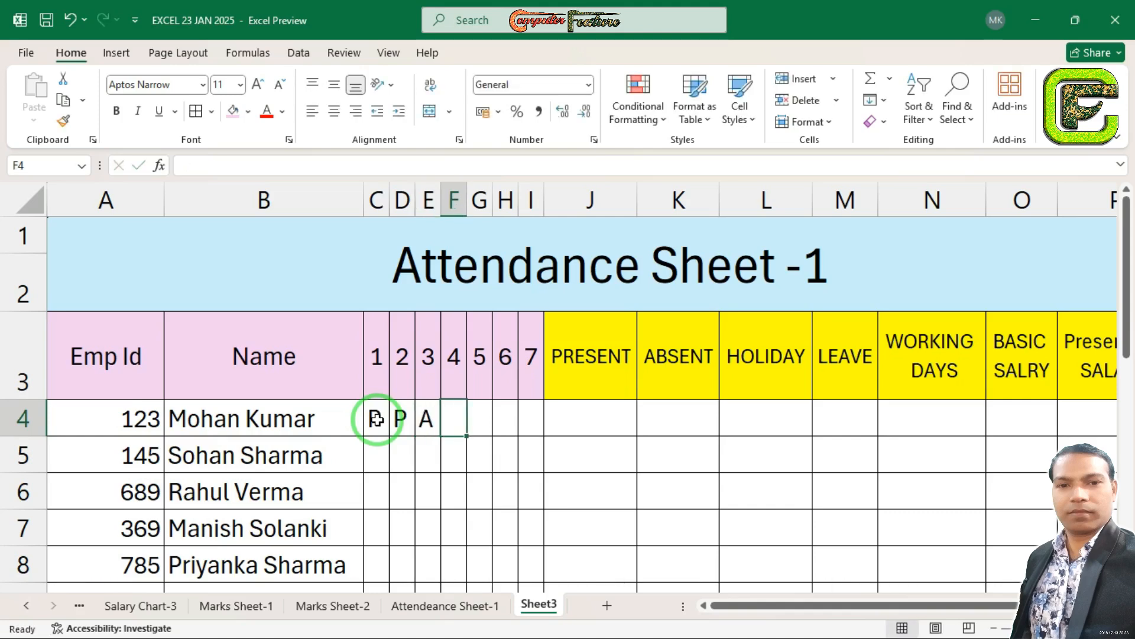
text(H)
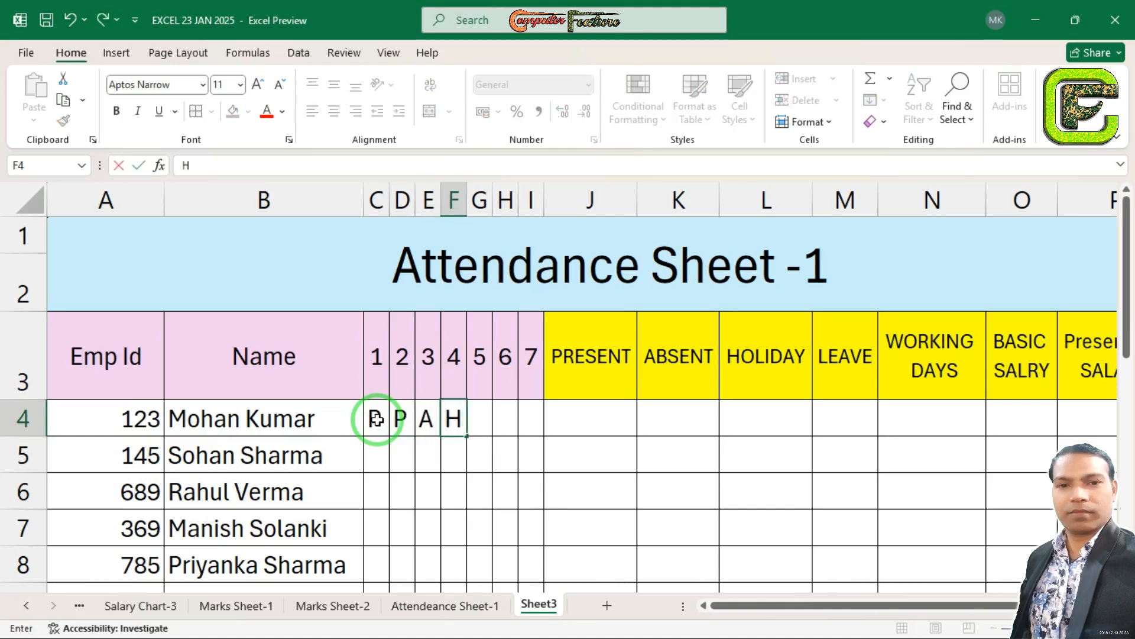
key(Tab)
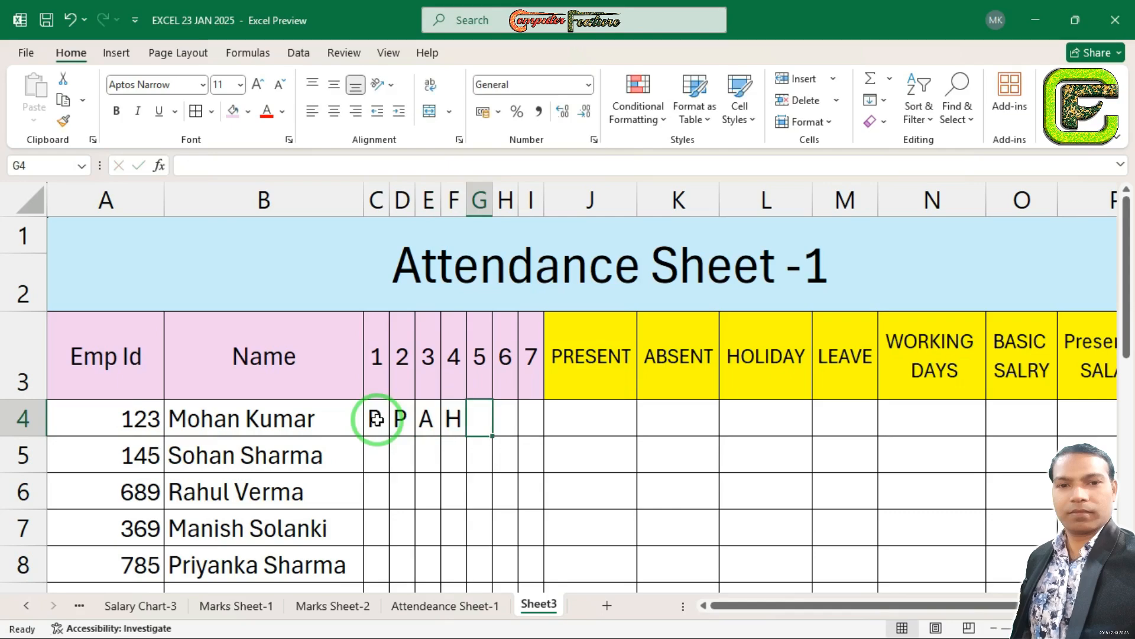
text(P)
key(Tab)
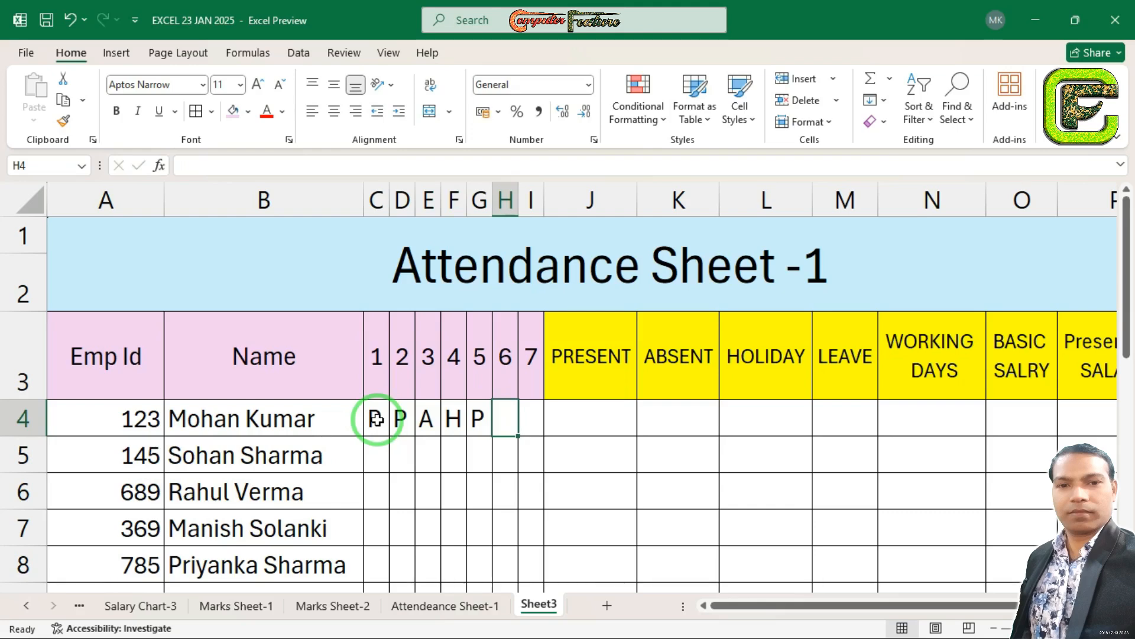
text(L)
key(Tab)
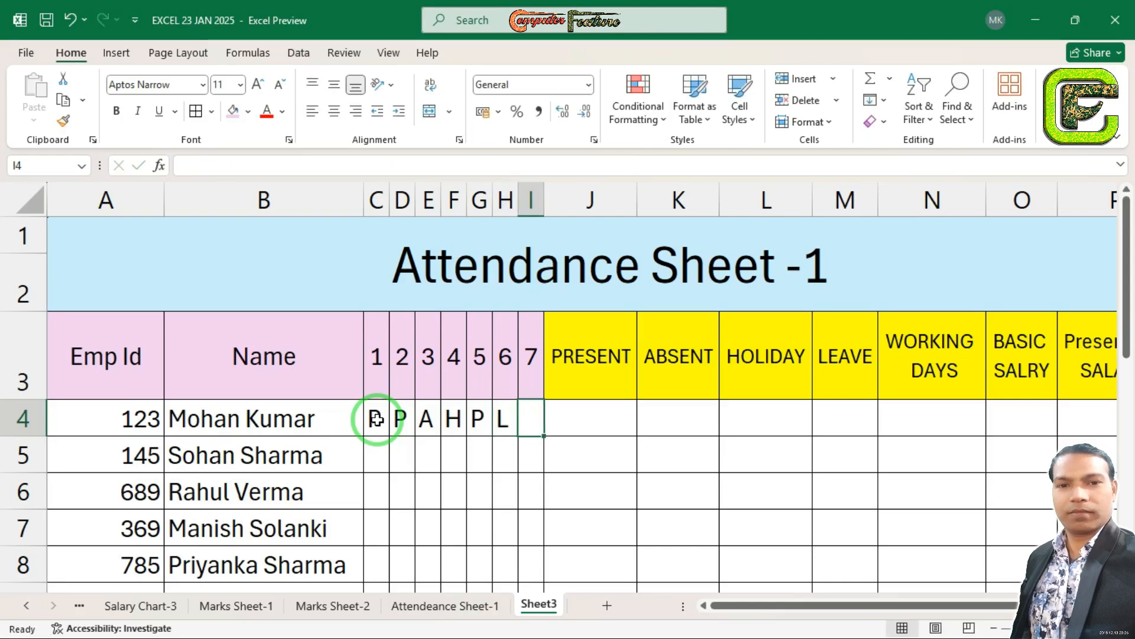
text(OFF)
key(Return)
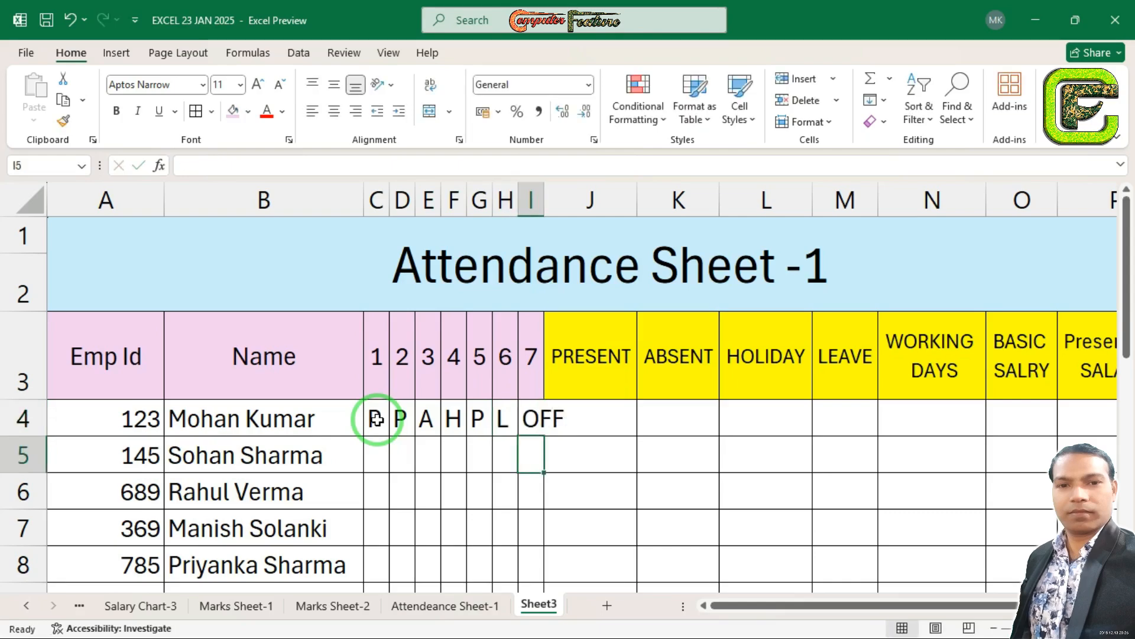
Widen column I to fit the day-7 OFF entry and format I4 with red text at font size 10
mouse_move(553, 193)
mouse_down()
mouse_move(540, 200)
mouse_move(563, 200)
mouse_up()
click(544, 421)
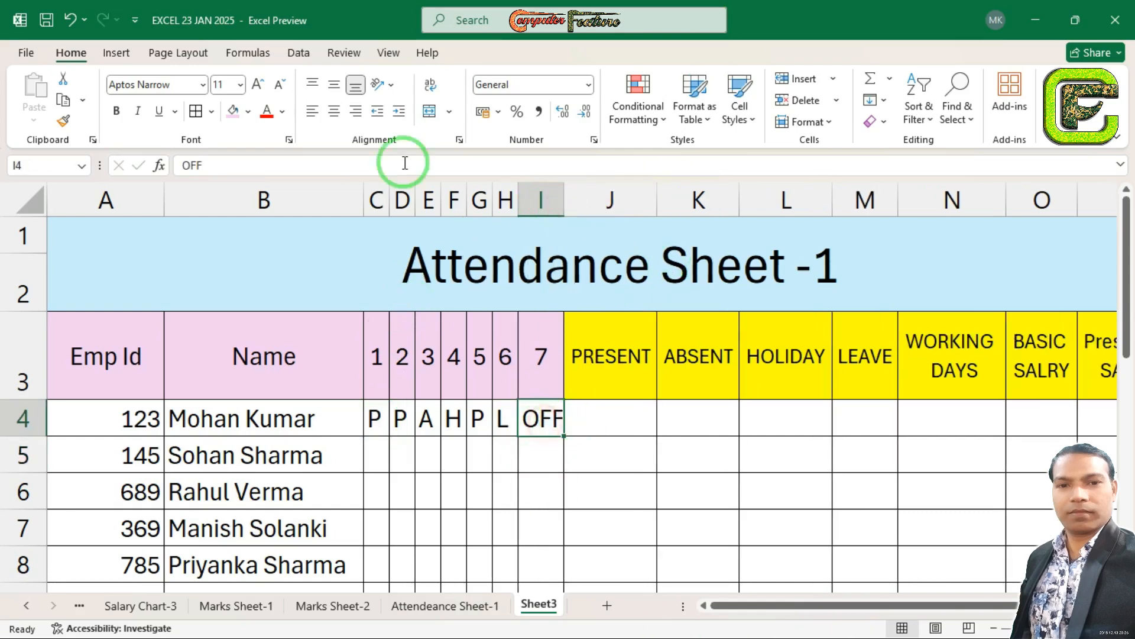
click(268, 112)
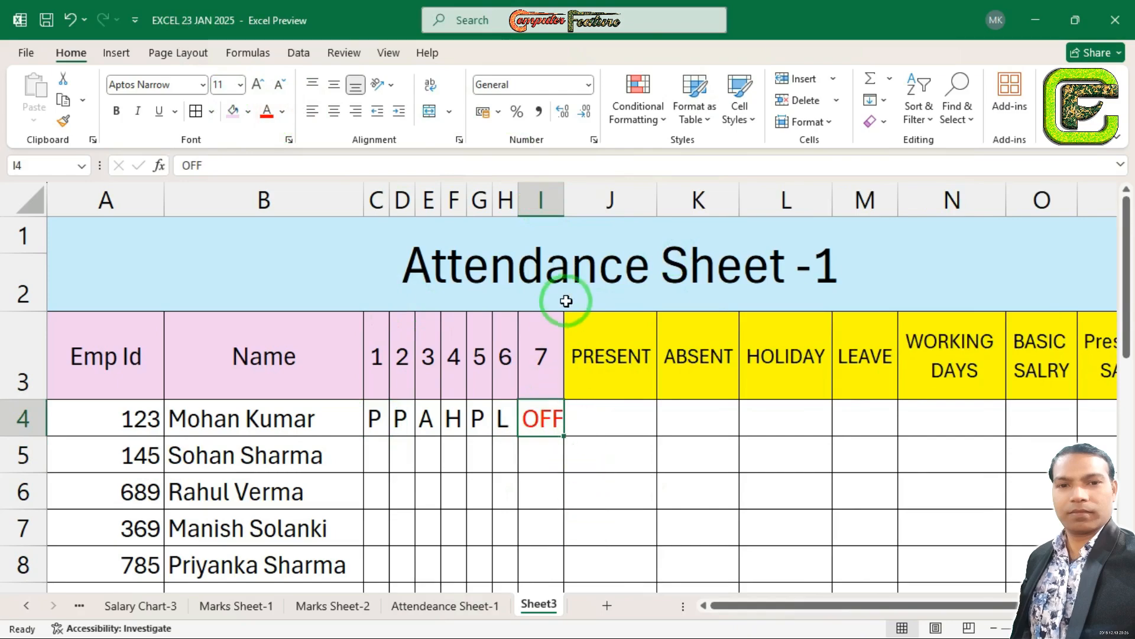
drag(564, 204, 561, 205)
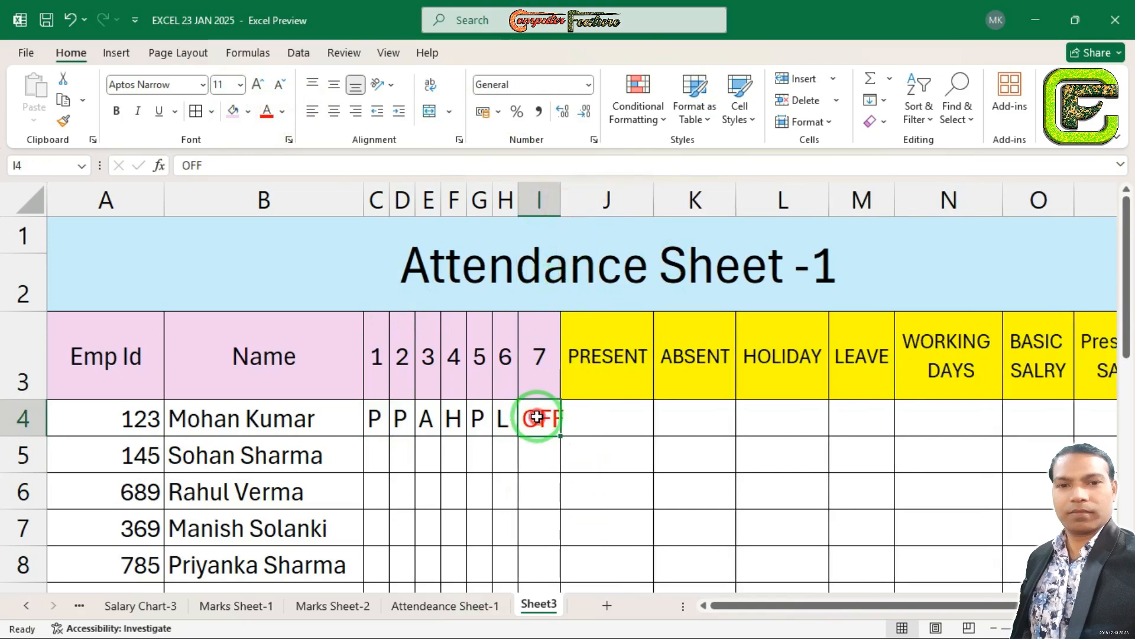
click(280, 84)
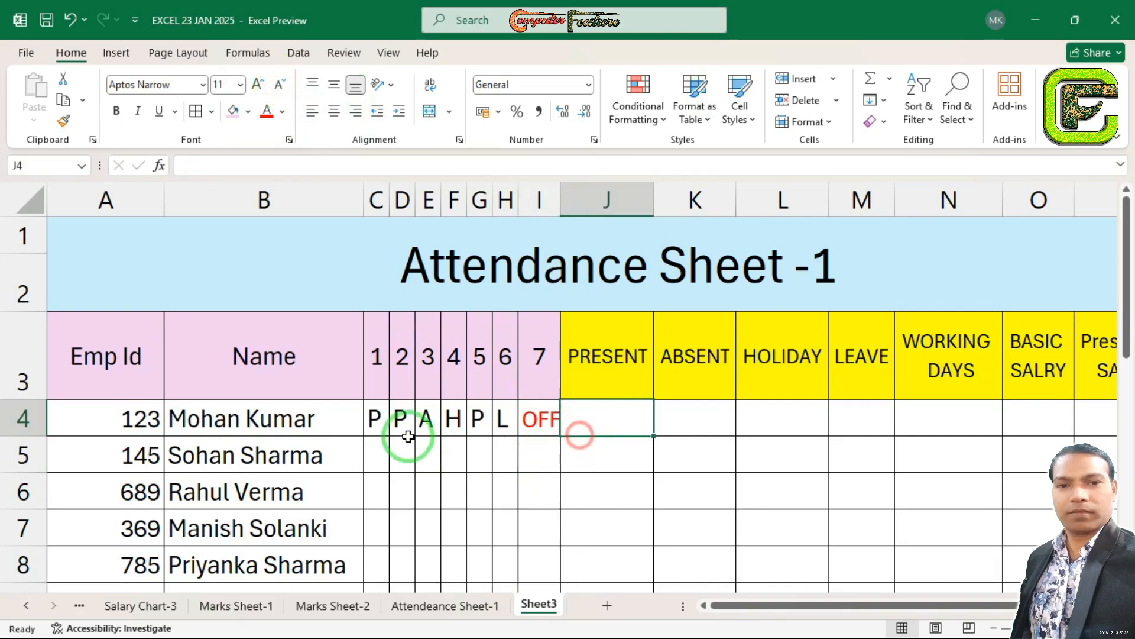
Fill the red OFF entry from I4 down to I10 and widen column I slightly so the text fits
drag(375, 418, 547, 420)
click(547, 419)
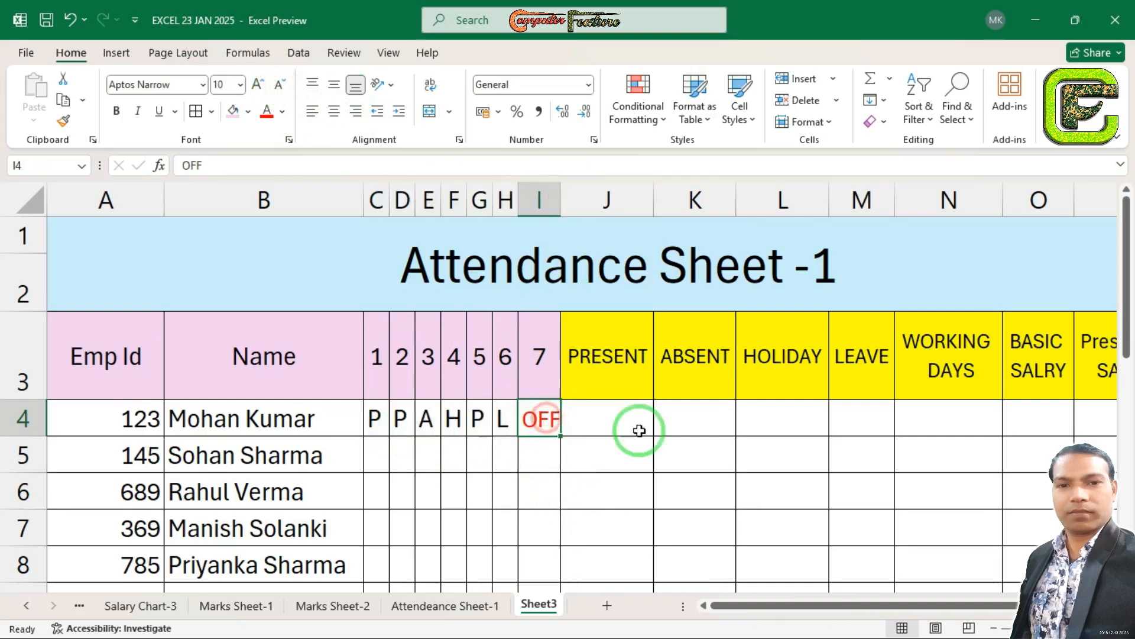
drag(1123, 248, 1084, 324)
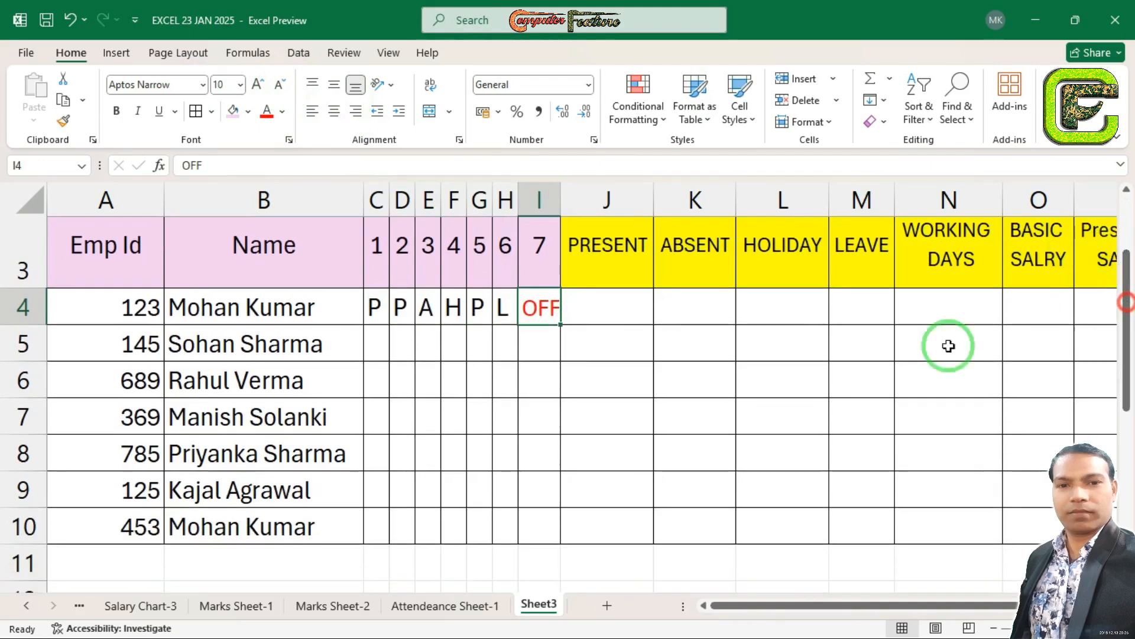
double_click(560, 324)
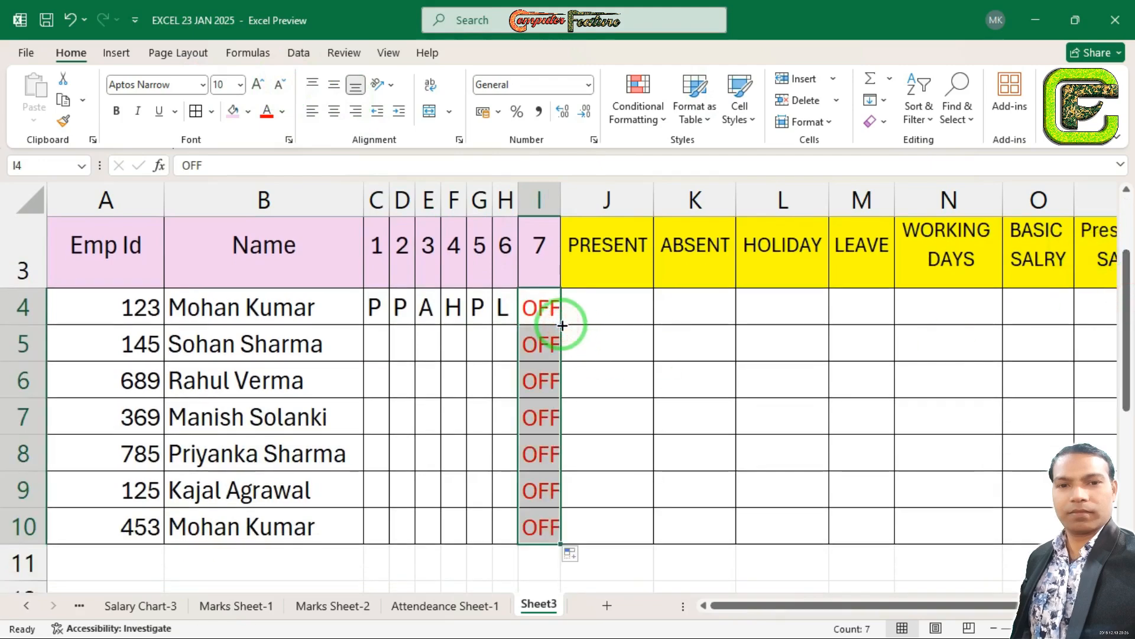
drag(561, 199, 567, 199)
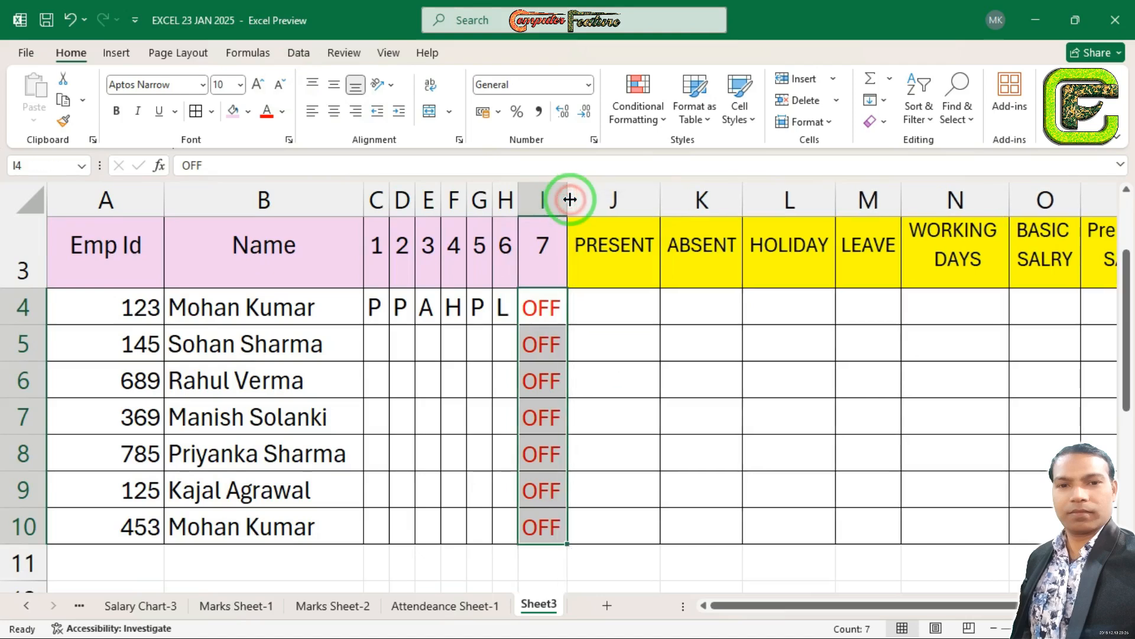
Fill the first employee's attendance for days 1 to 6 from C4:H4 down to row 10
click(372, 312)
drag(372, 312, 521, 323)
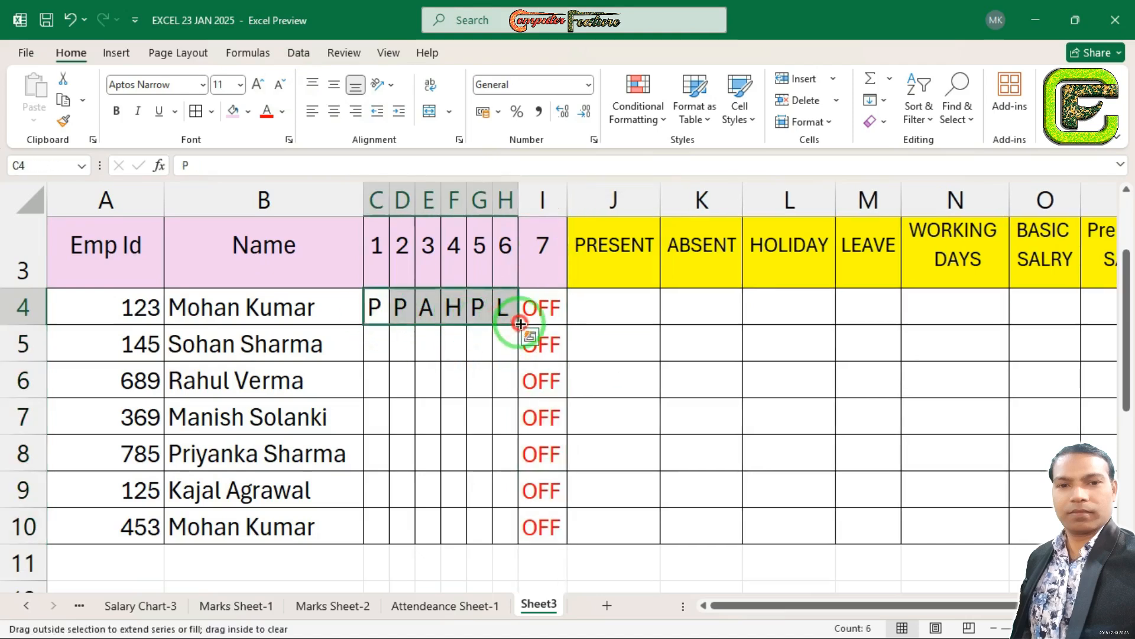
double_click(520, 323)
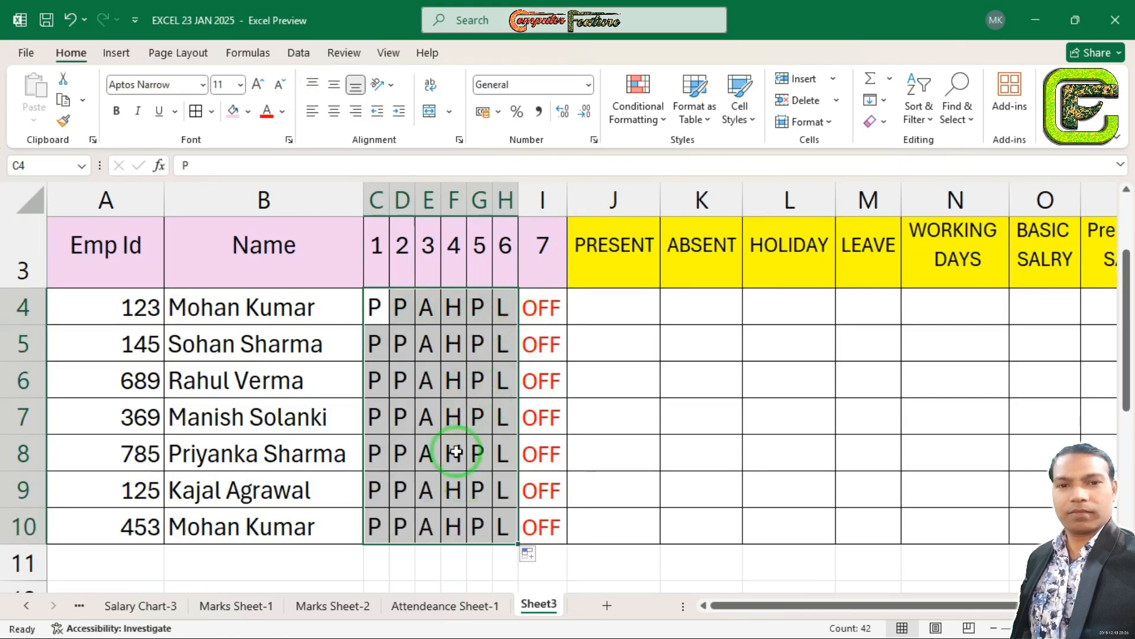
In row 5, change the day-4 attendance in F5 to A and the day-6 attendance in H5 to P
click(449, 409)
click(455, 343)
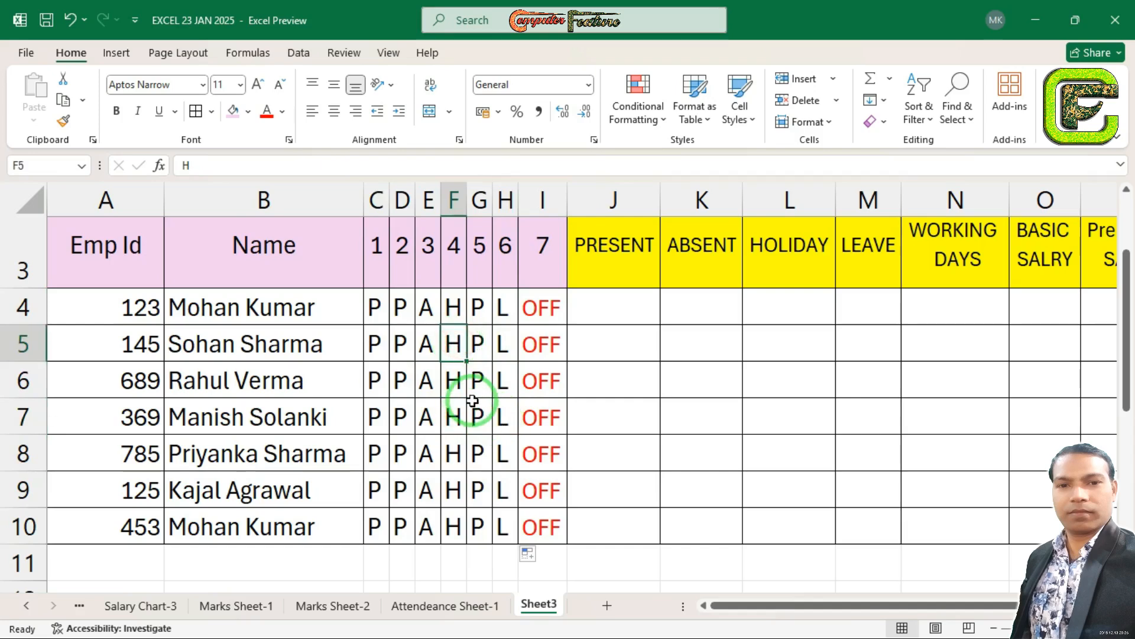
text(A)
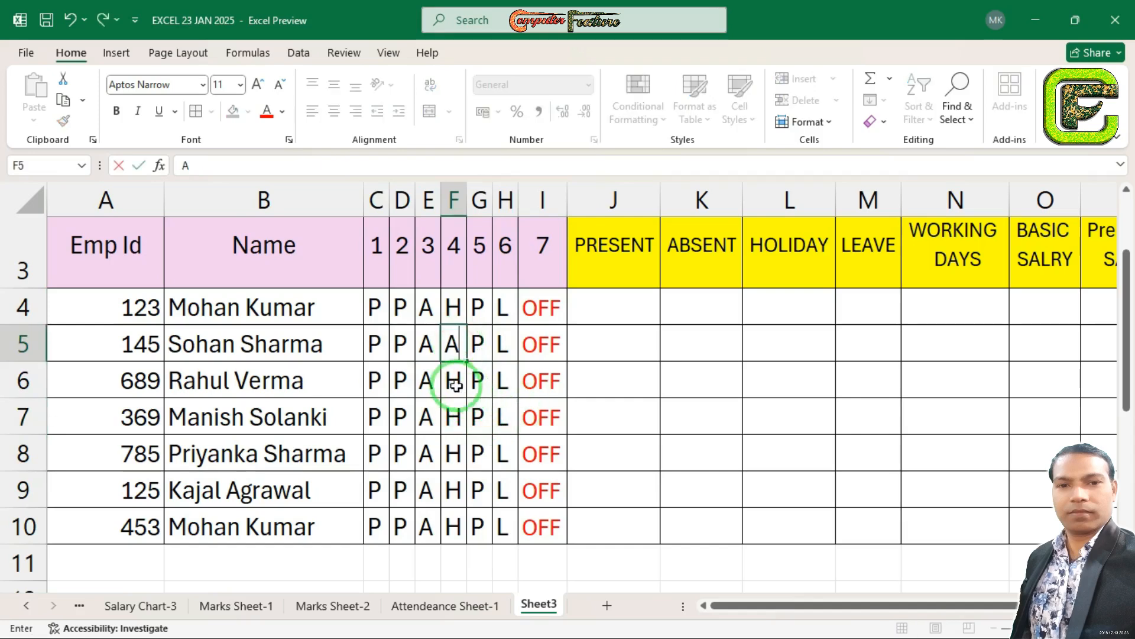
click(480, 349)
click(502, 348)
text(P)
Change the day-6 attendance in H7, H8, H9 and H10 to P
click(505, 416)
text(P)
click(507, 452)
text(P)
click(505, 489)
text(P)
click(506, 526)
text(P)
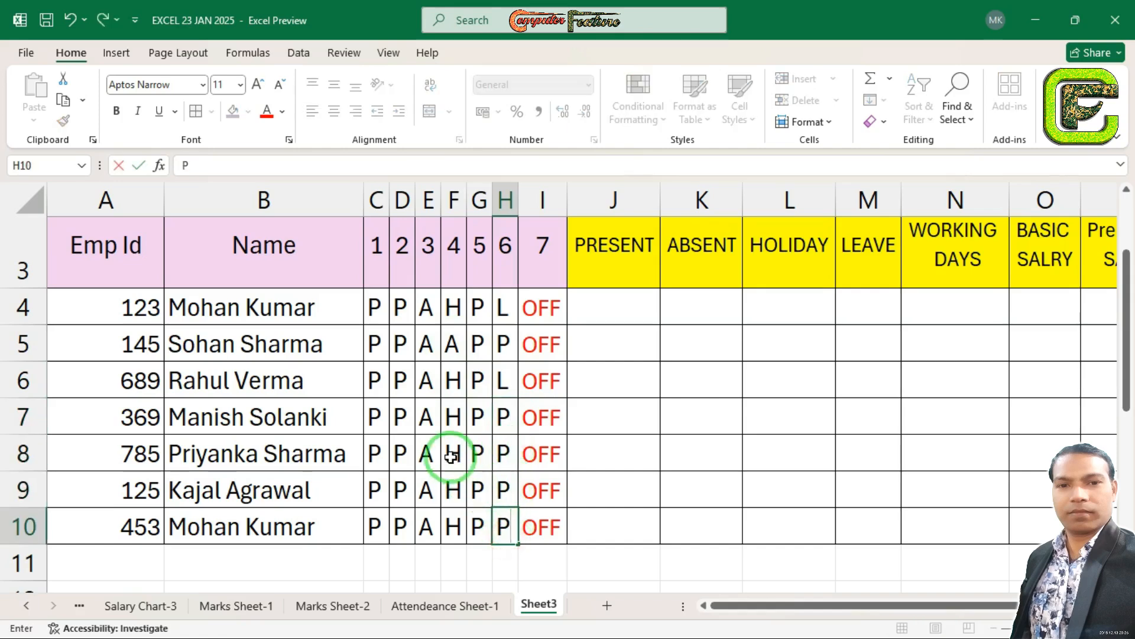
Change the day-4 attendance in F8 to L
click(451, 455)
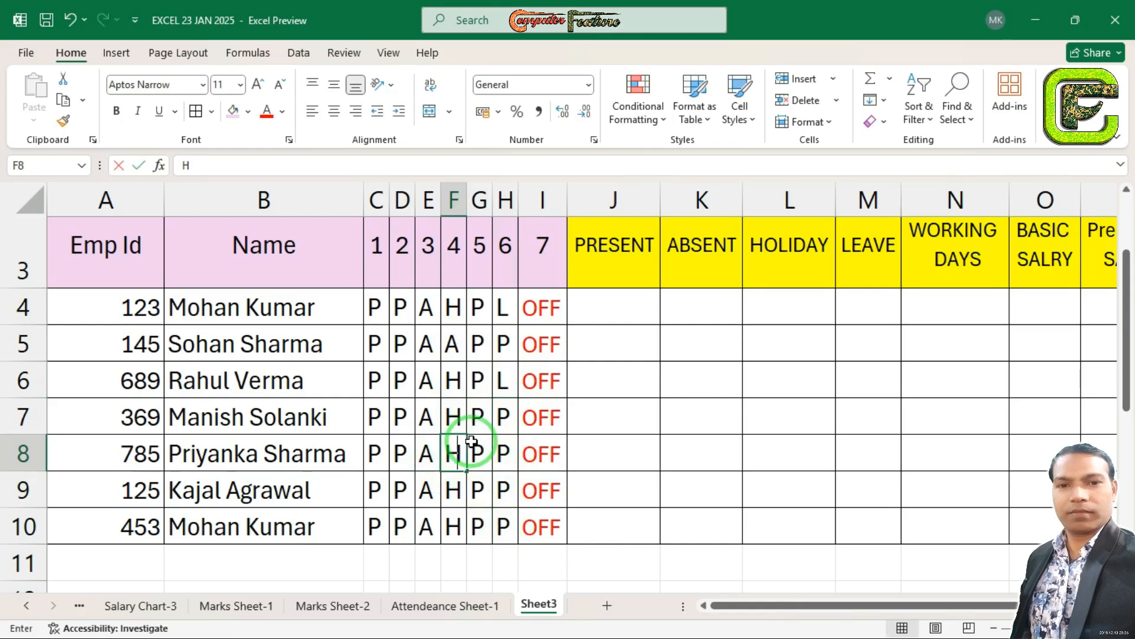
text(L)
click(457, 376)
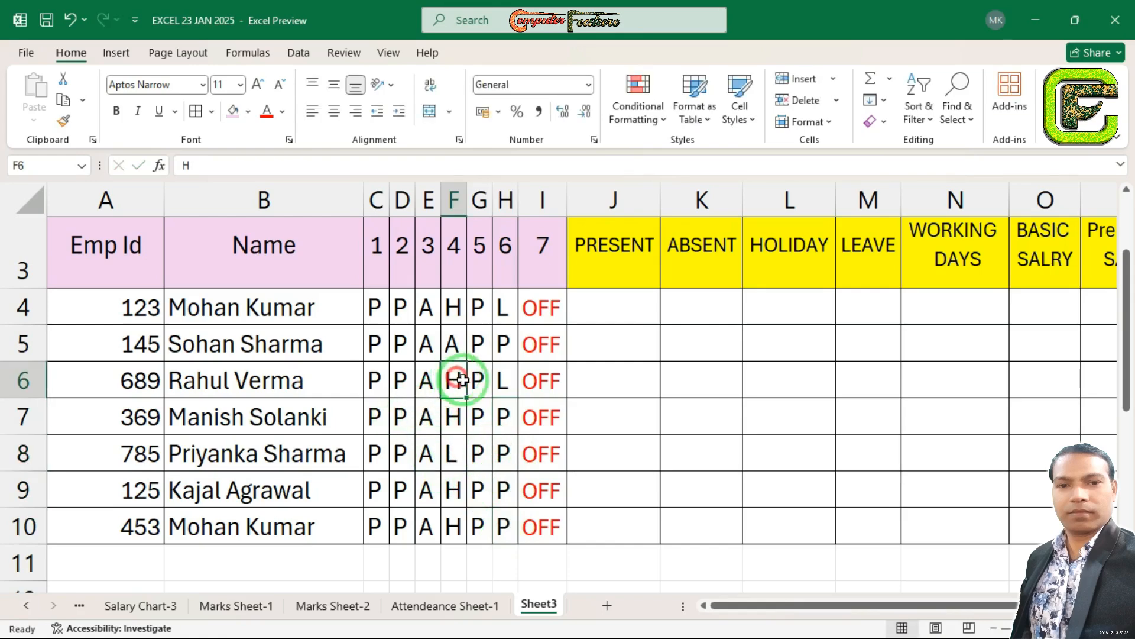
click(400, 490)
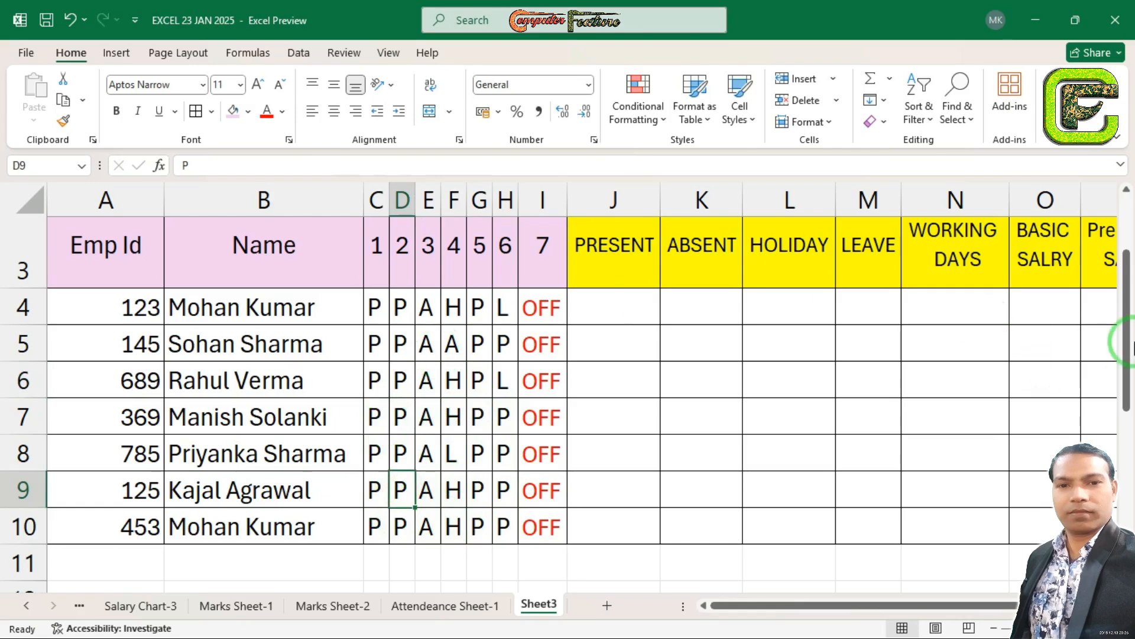
Enter the formula =COUNTIF(C4:I4,"P") in J4 to count the first employee's present days
scroll(1131, 324, up, 2)
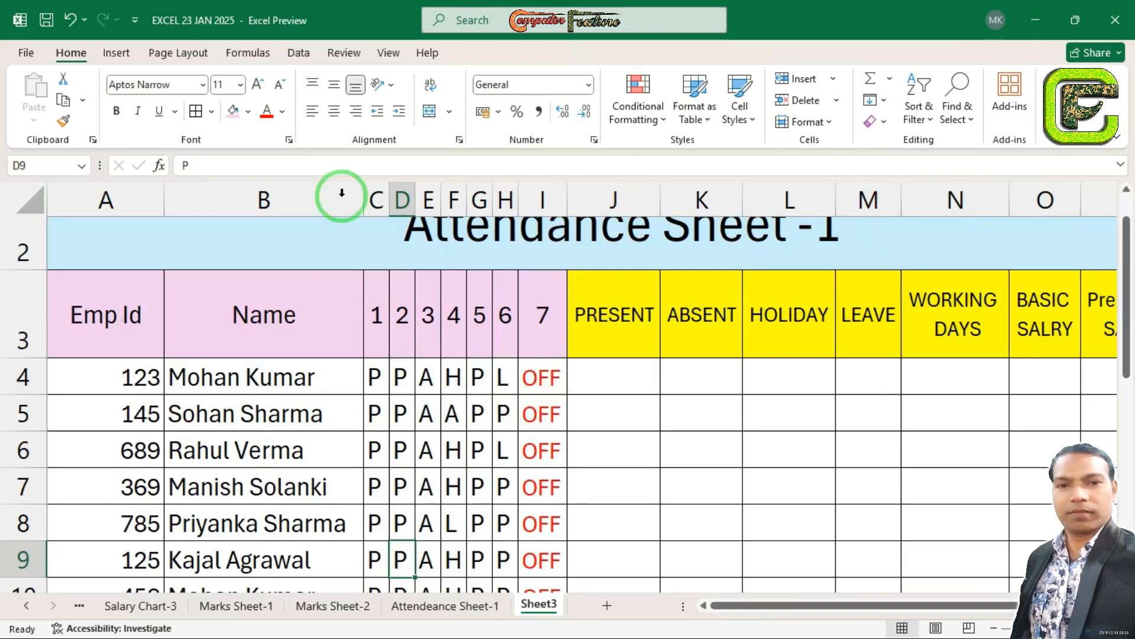
scroll(1115, 239, up, 1)
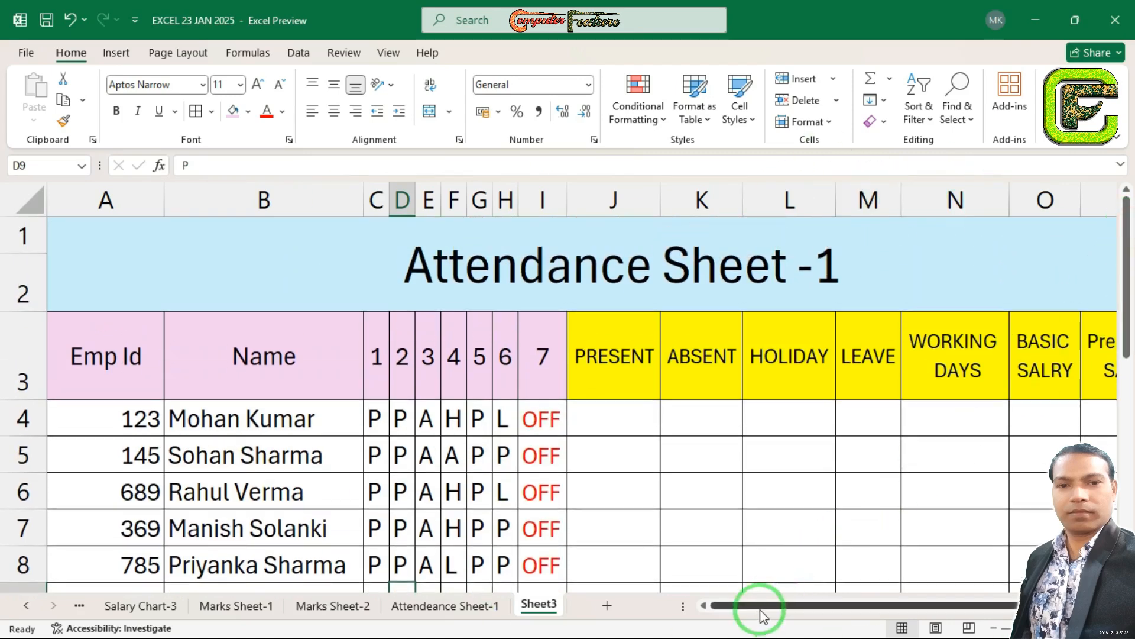
drag(763, 611, 806, 602)
click(606, 418)
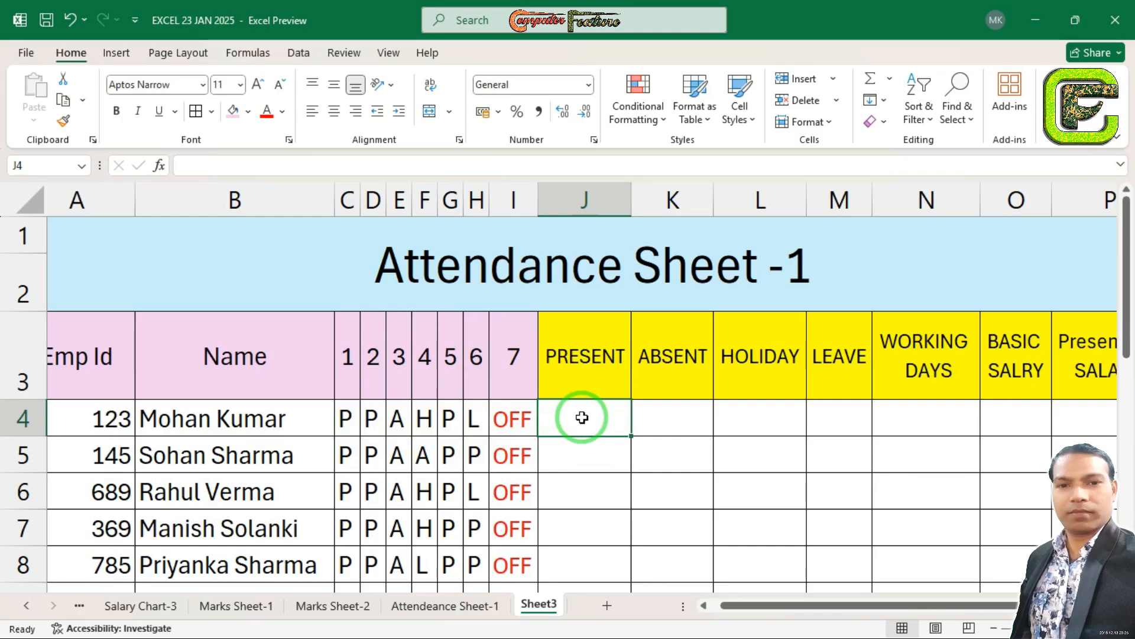
text(=)
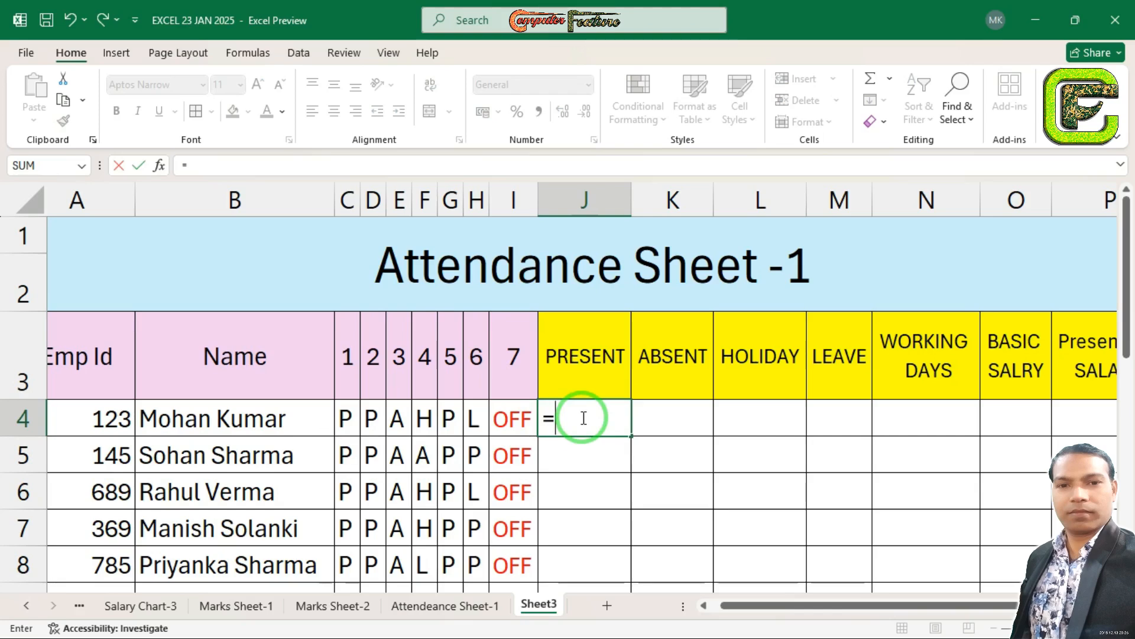
text(COUNT)
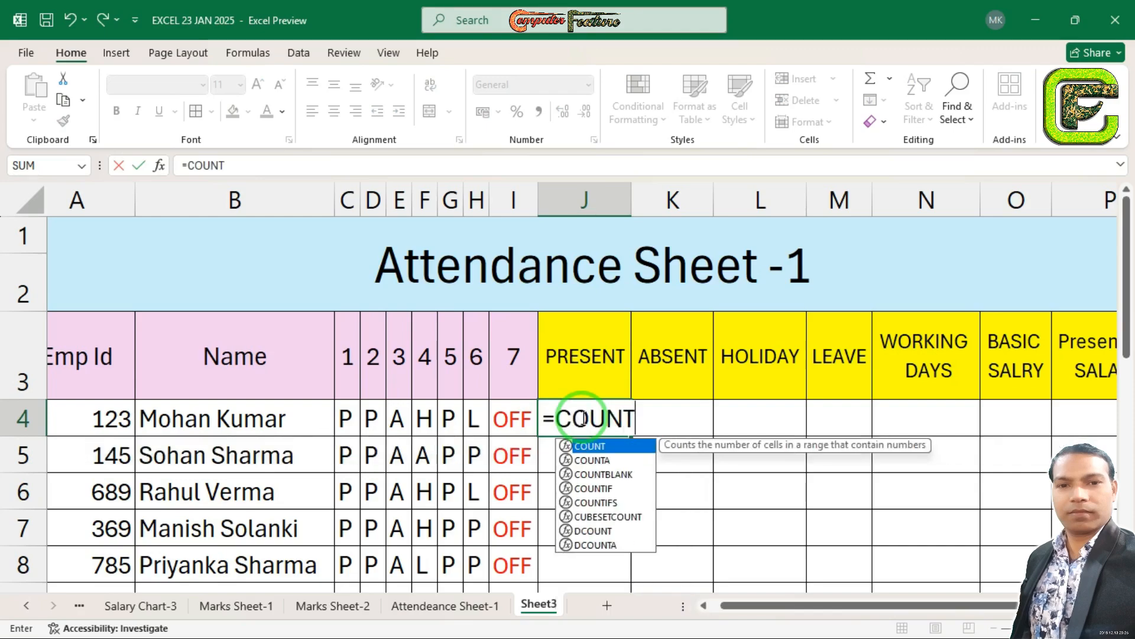
text(IF)
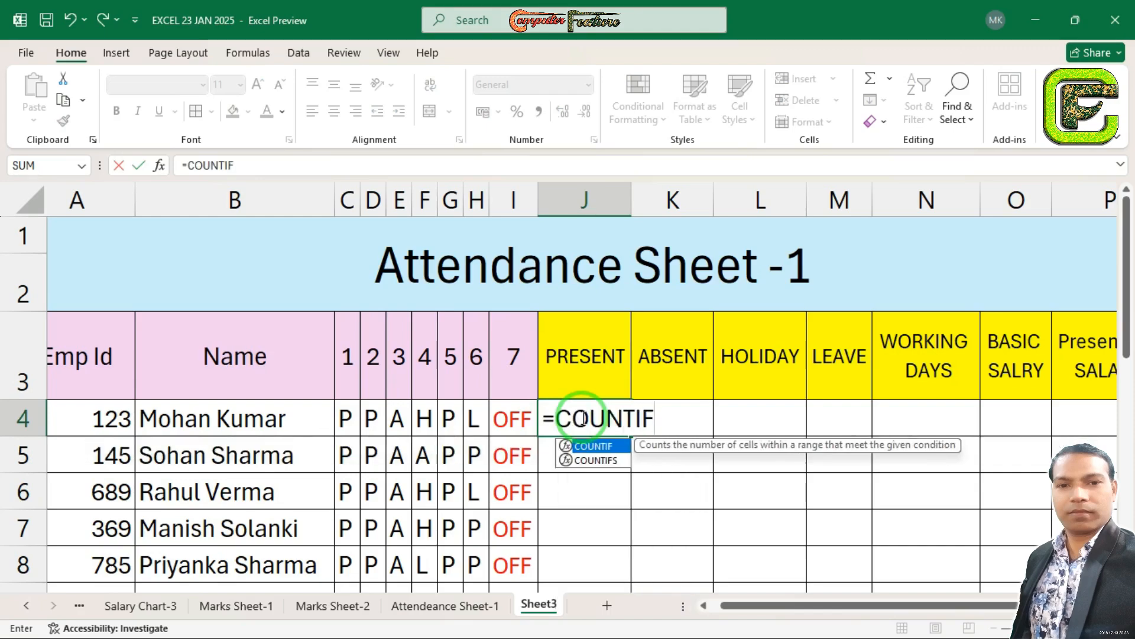
text(()
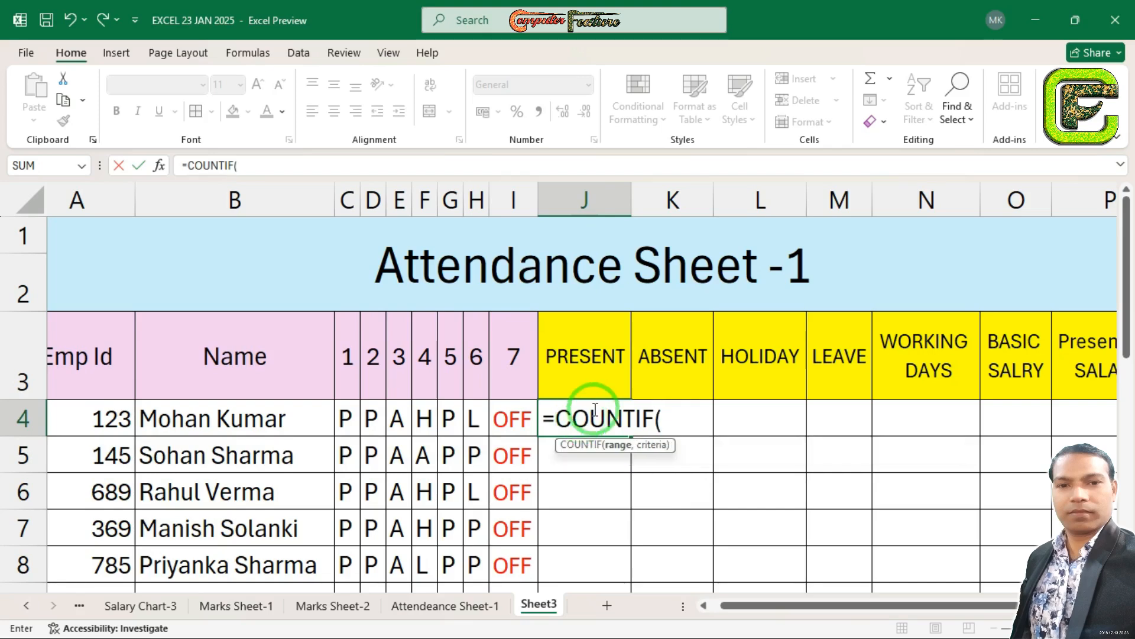
drag(342, 417, 512, 416)
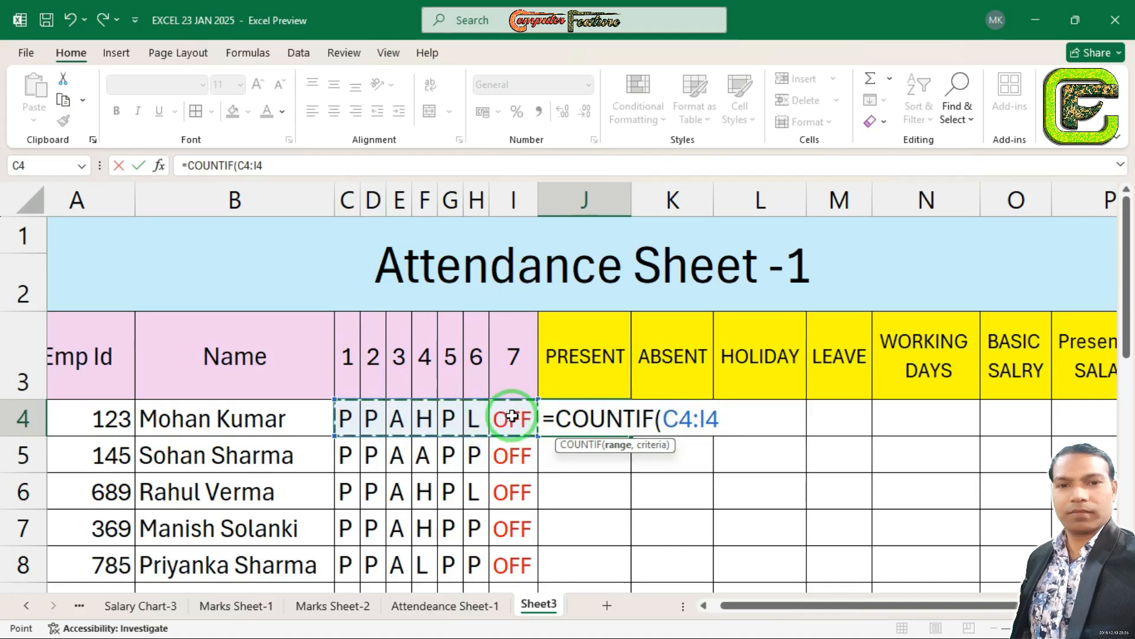
text(,)
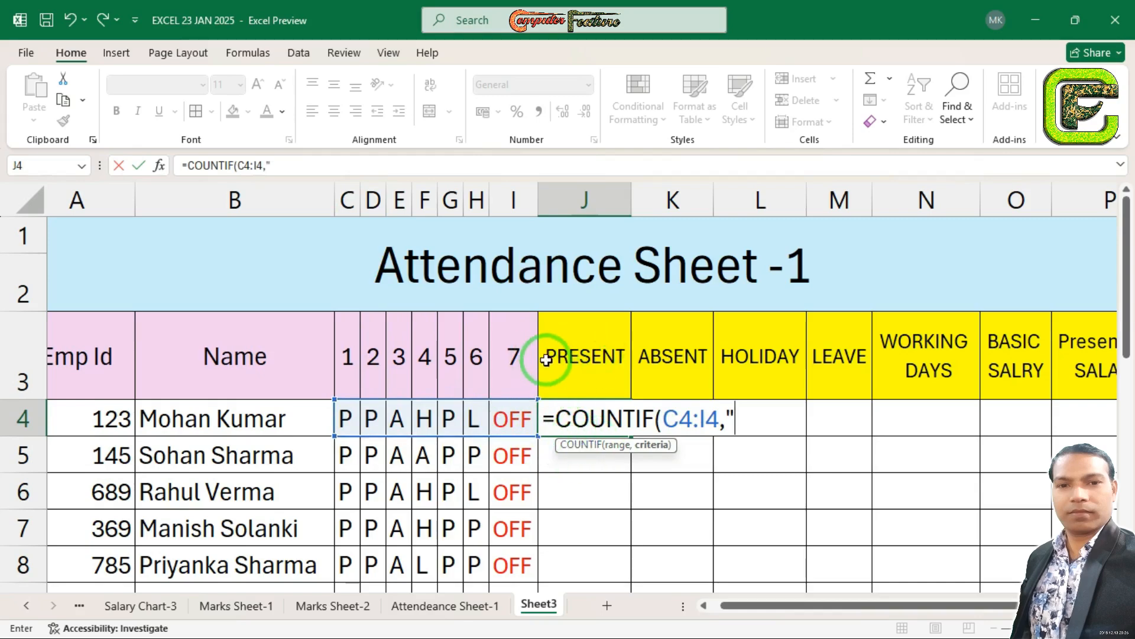
text(P)
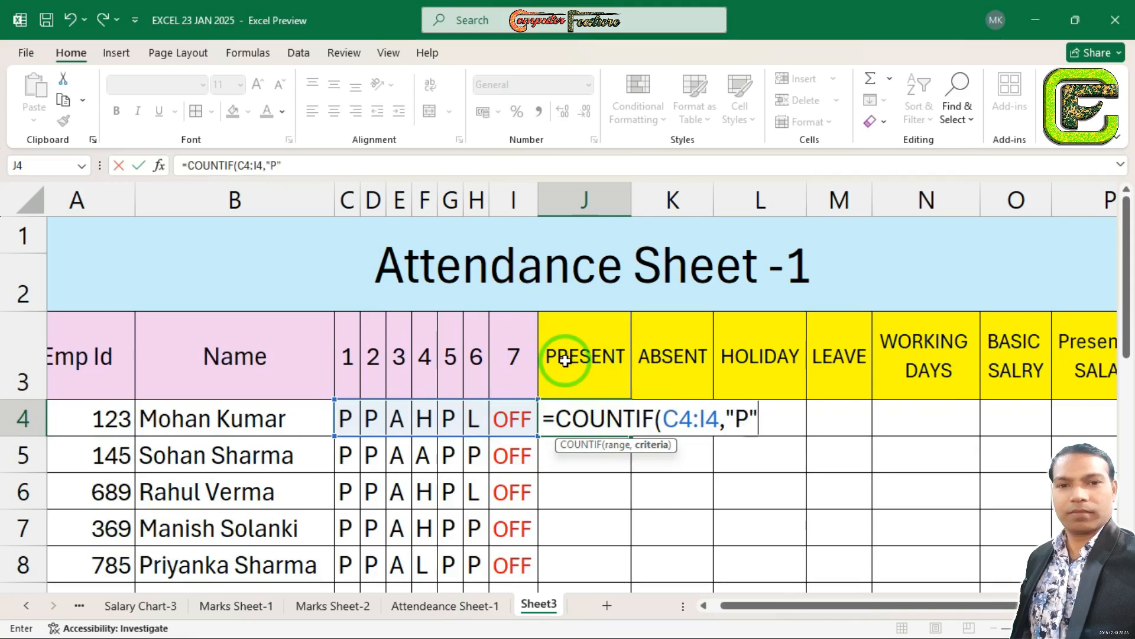
text( ))
key(Return)
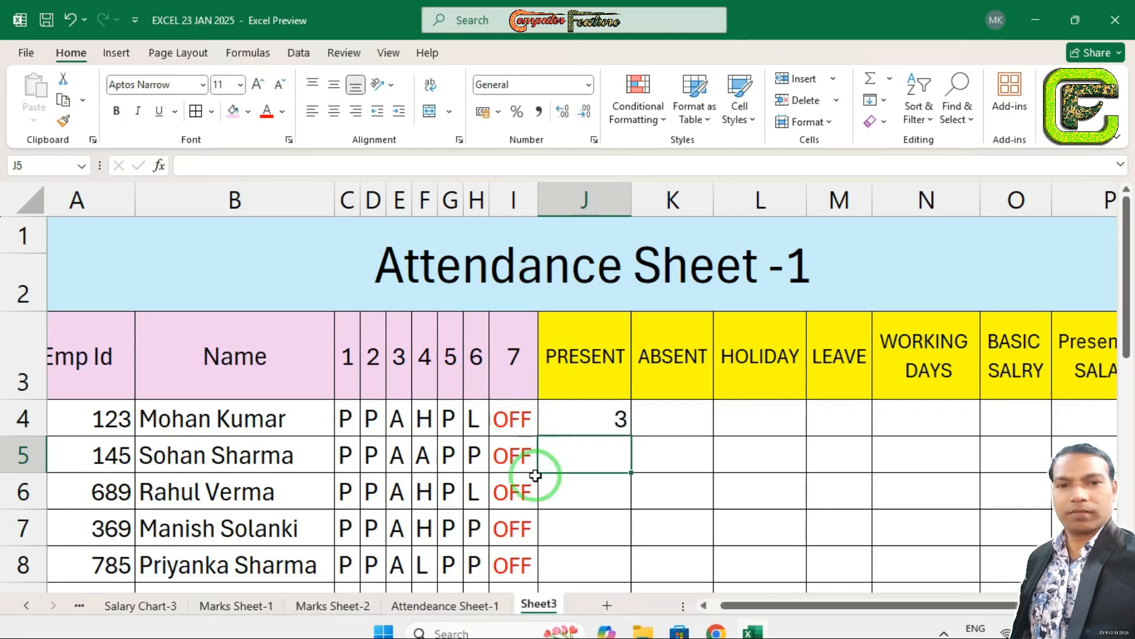
Center the PRESENT count in J4 both horizontally and vertically
click(613, 414)
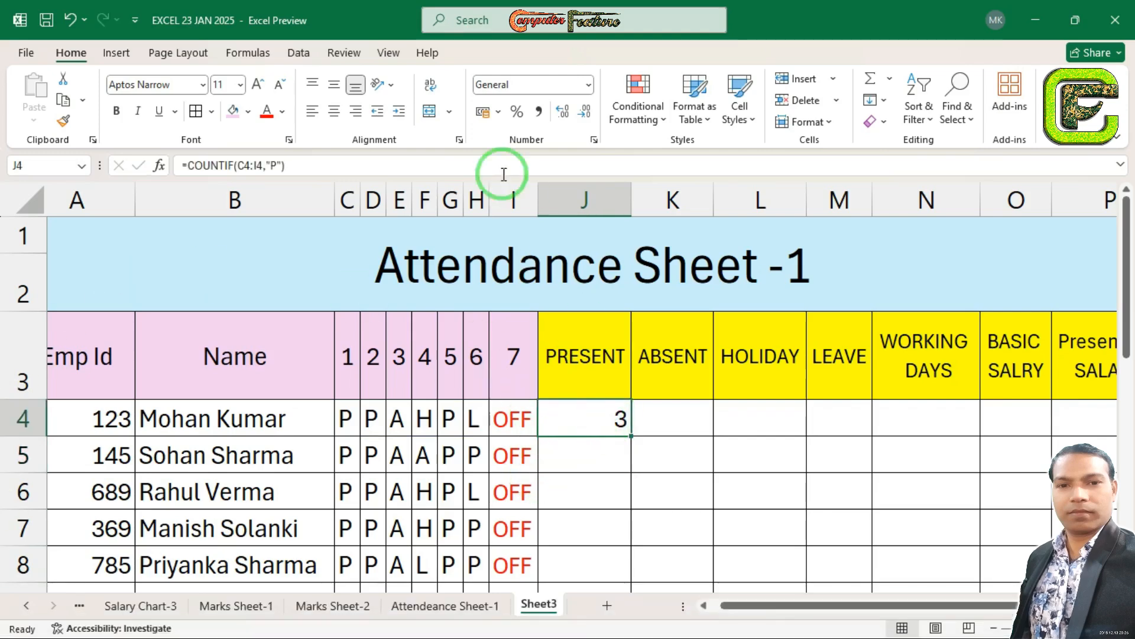
click(335, 110)
click(334, 85)
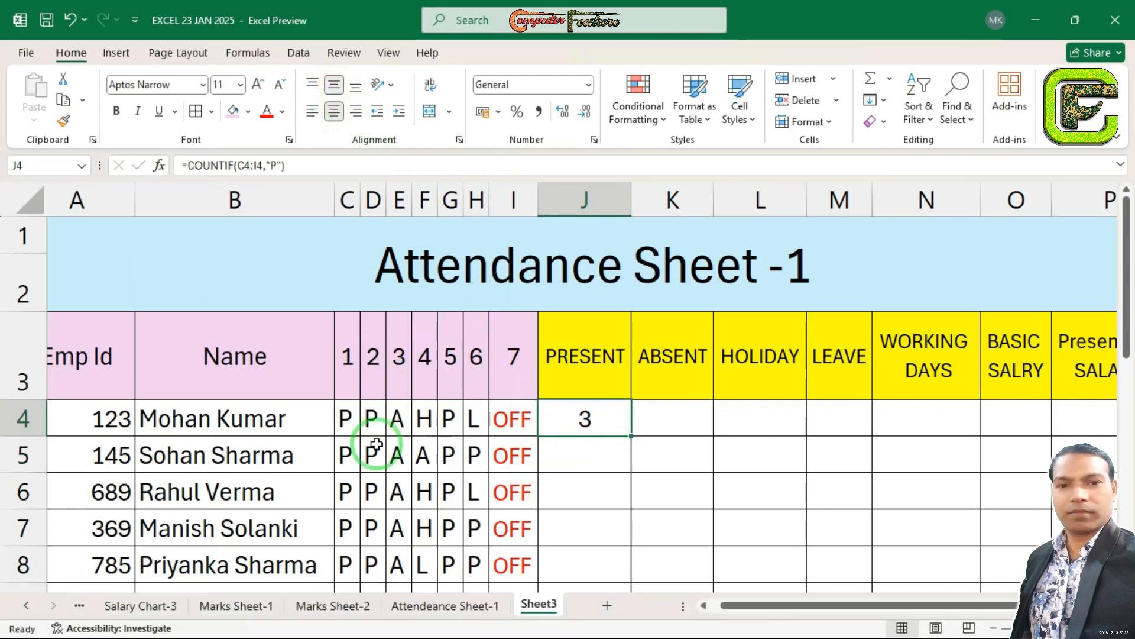
Check the COUNTIF formula in J4 and fill it down the PRESENT column to J10
click(595, 449)
click(588, 423)
double_click(586, 421)
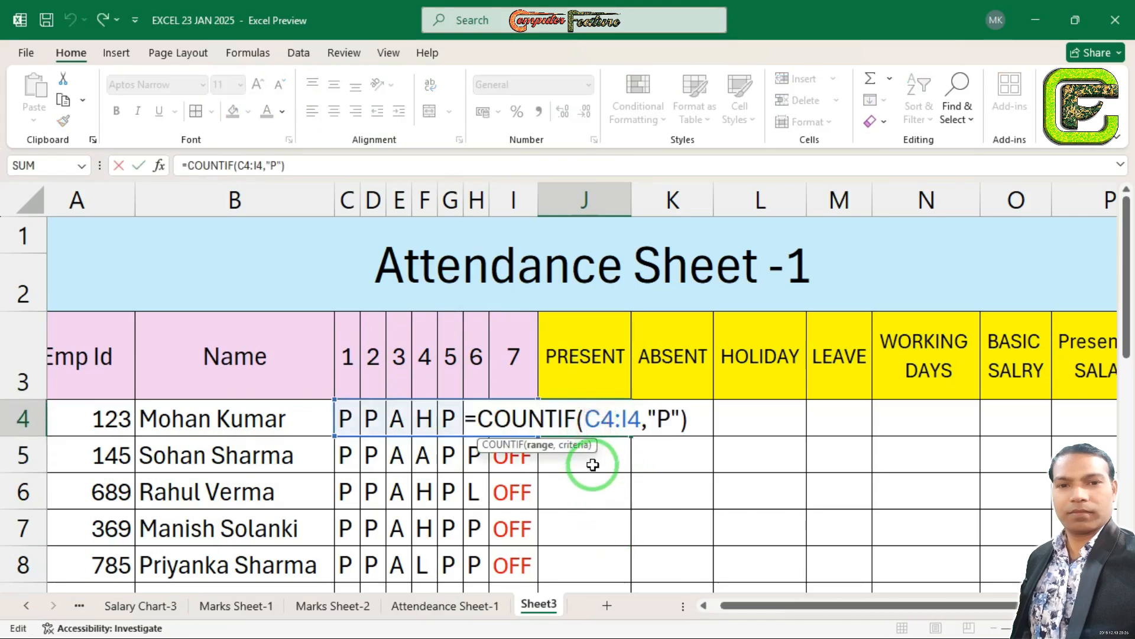
click(605, 459)
key(Escape)
click(588, 464)
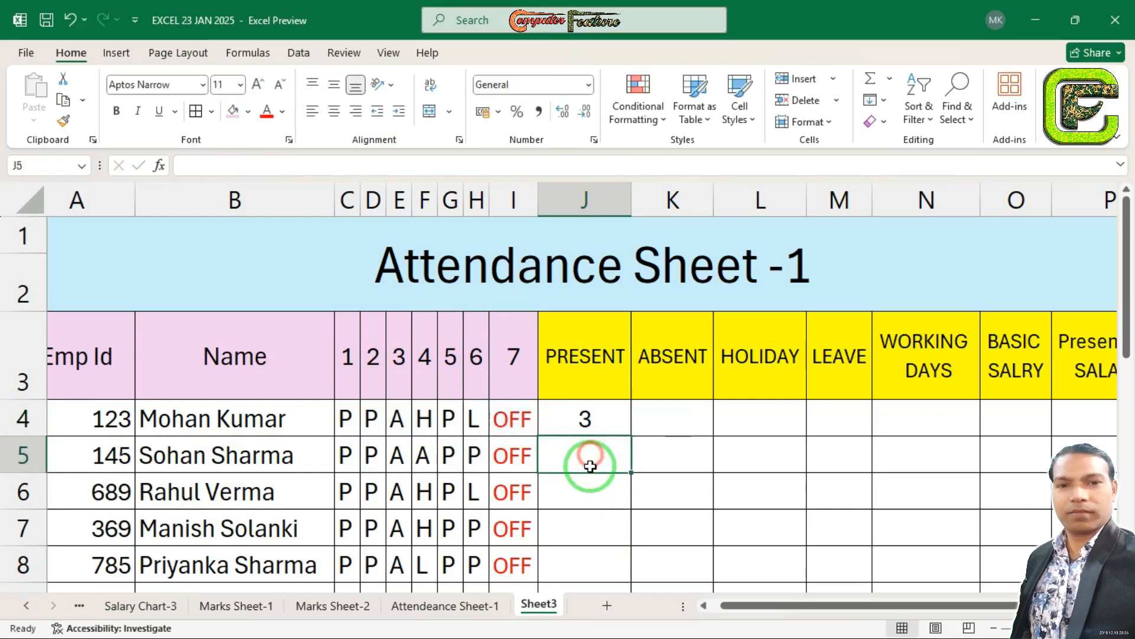
click(585, 505)
click(586, 524)
click(588, 418)
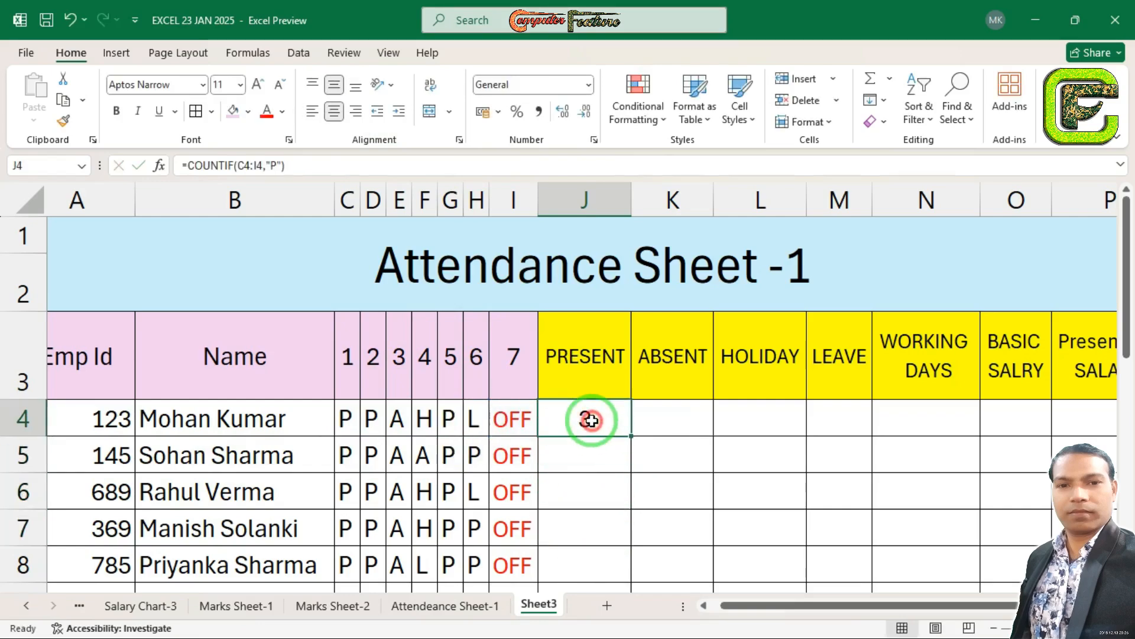
double_click(632, 436)
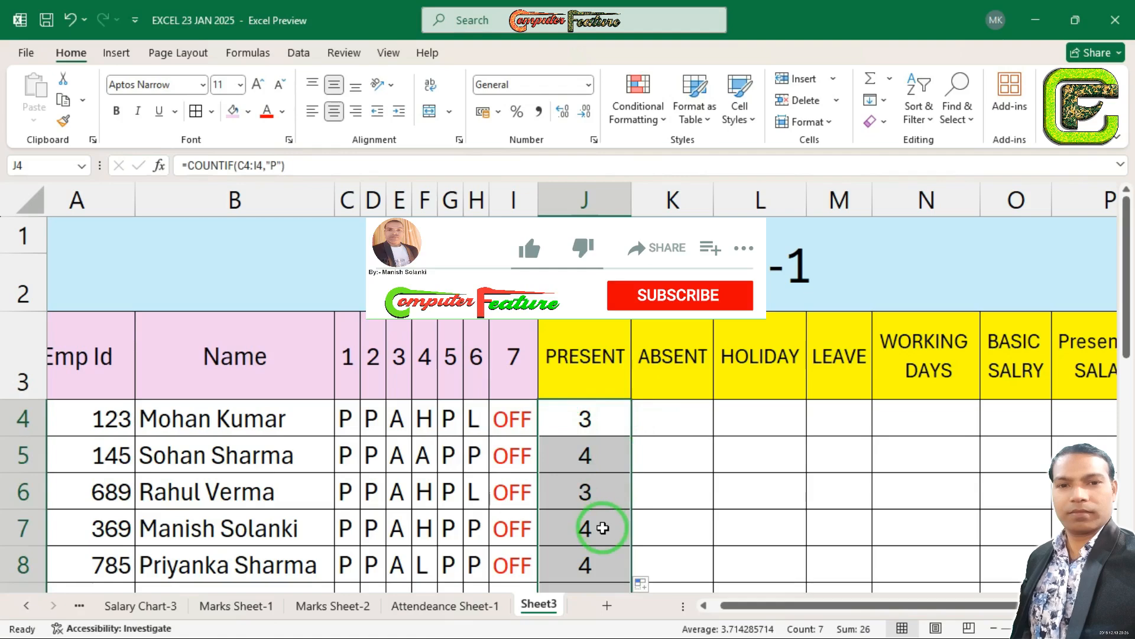
Review the COUNTIF formula in J4, examining its range and its criterion, and leave the formula unchanged
double_click(586, 418)
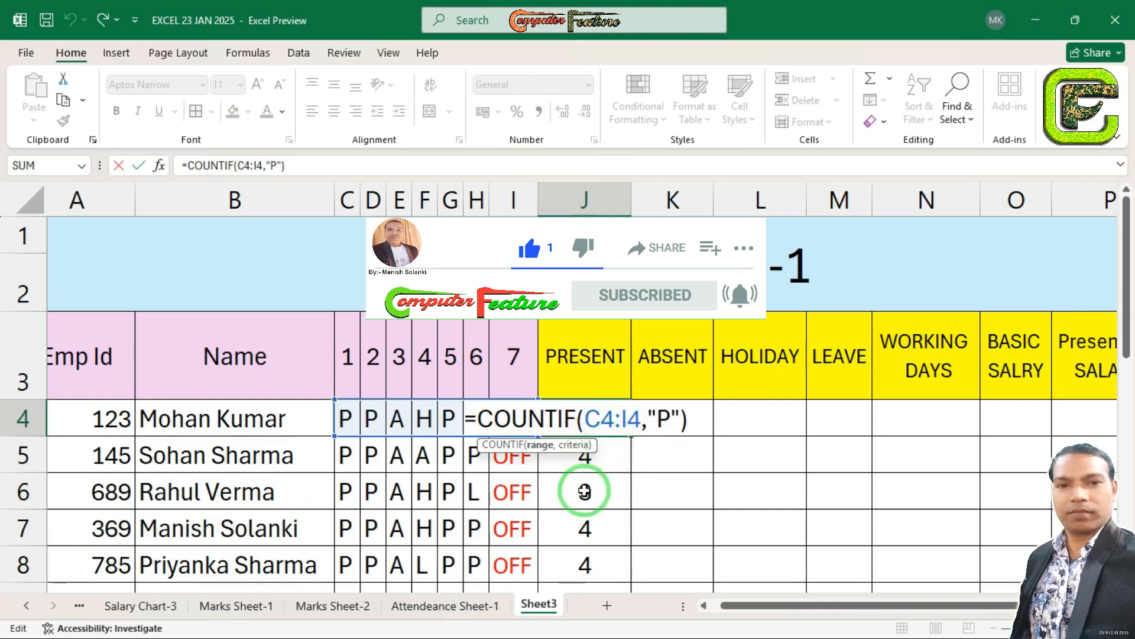
click(610, 451)
key(Escape)
double_click(601, 424)
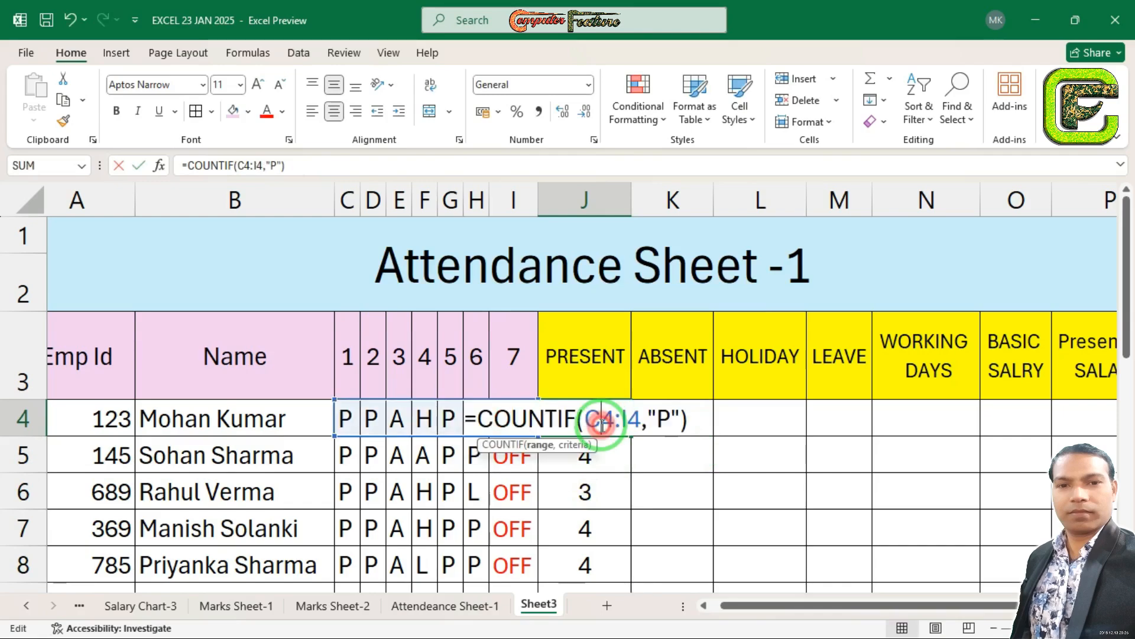
click(547, 426)
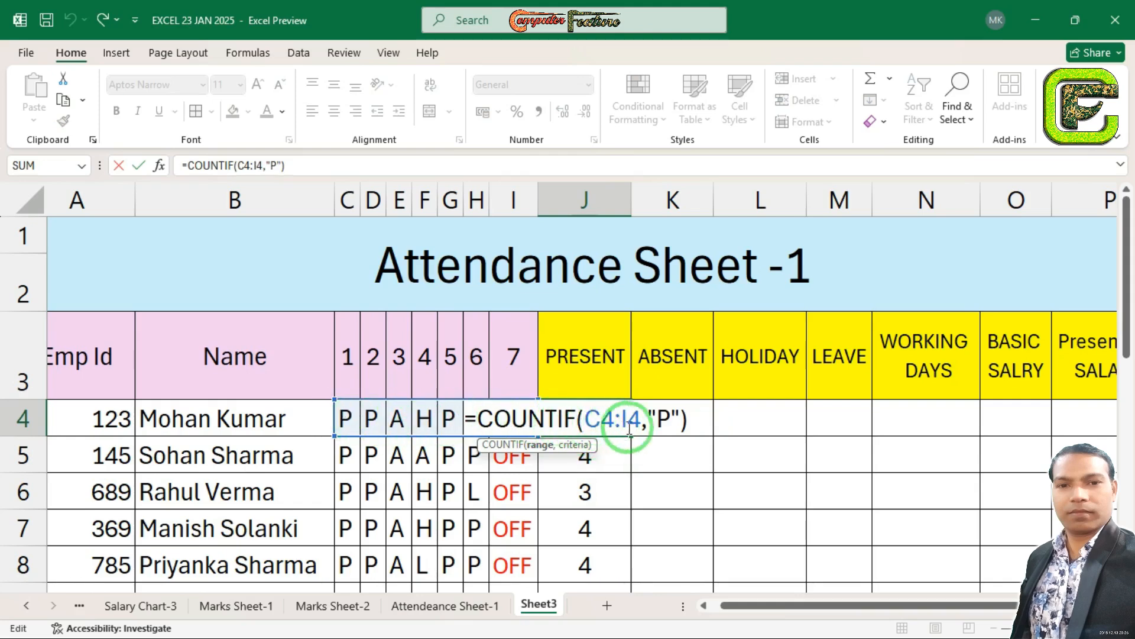
double_click(665, 419)
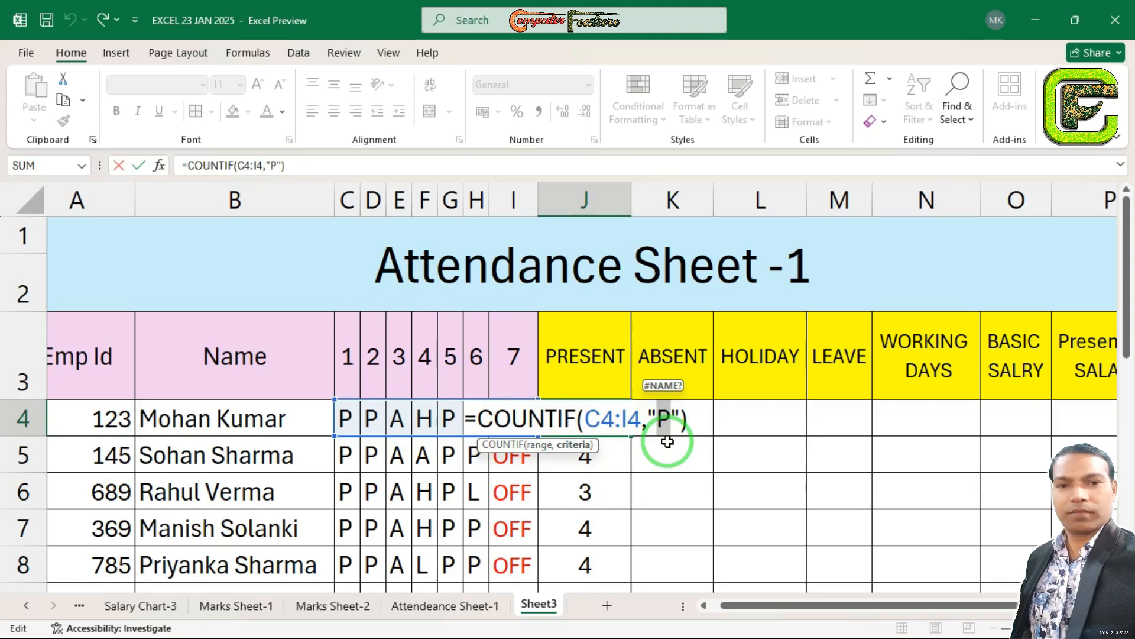
click(699, 418)
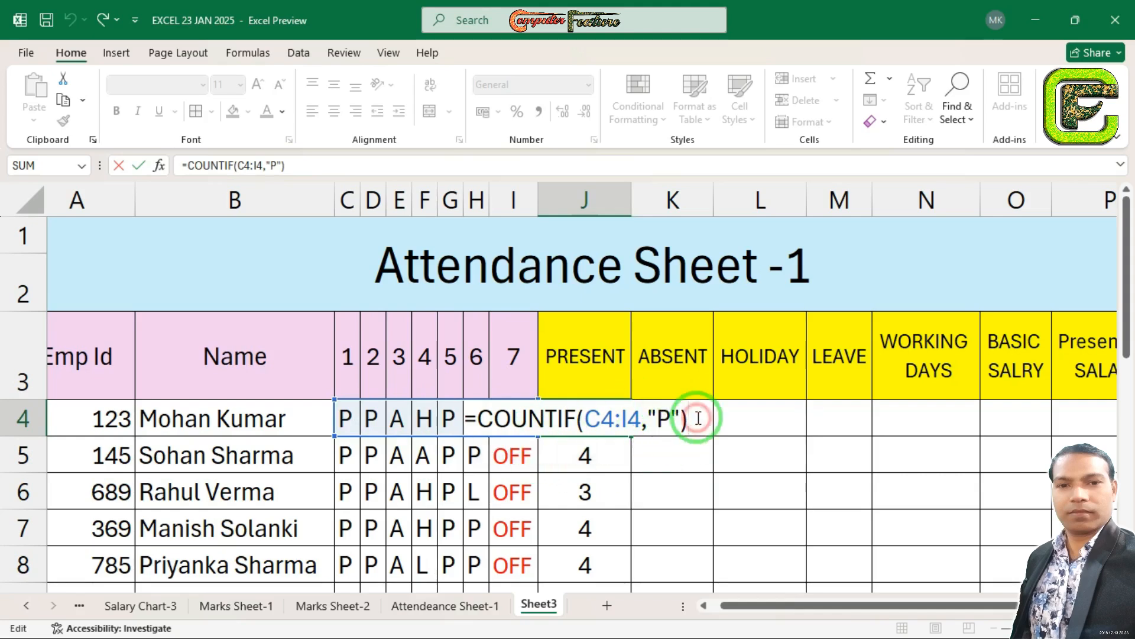
key(Return)
click(614, 415)
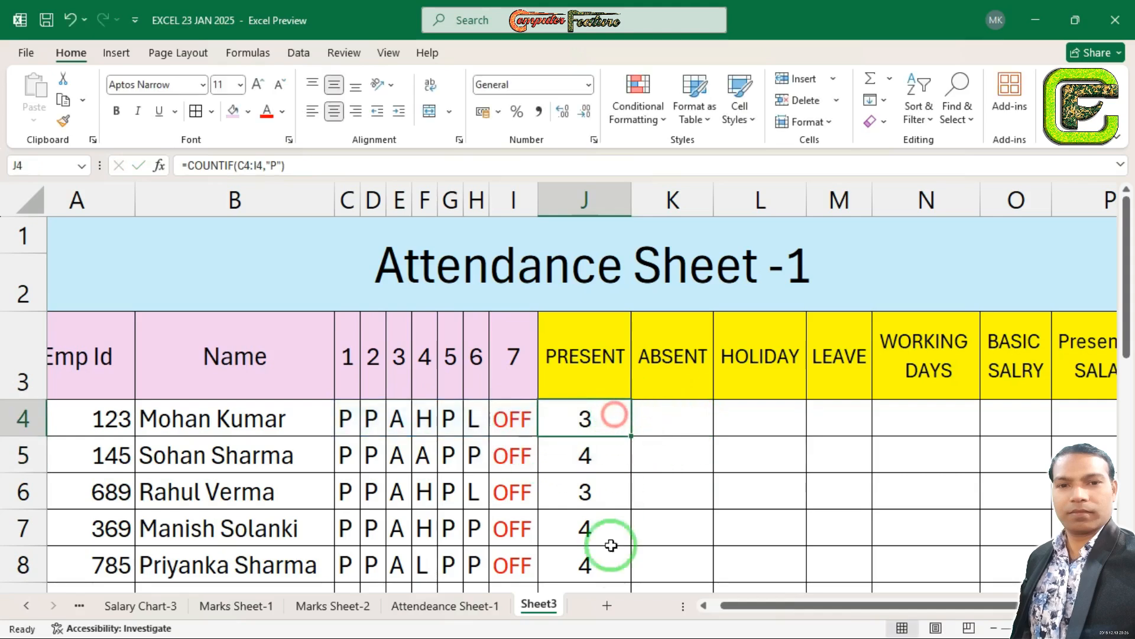
Enter the formula =COUNTIF(C4:I4,"A") in K4 to count the first employee's absent days
click(663, 418)
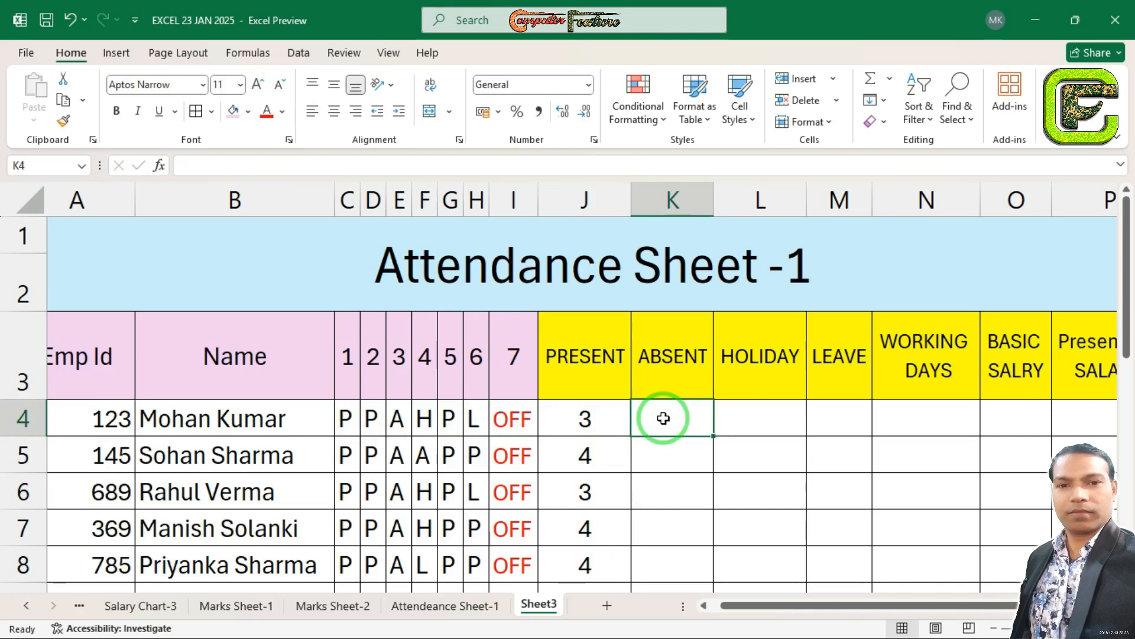
text(=)
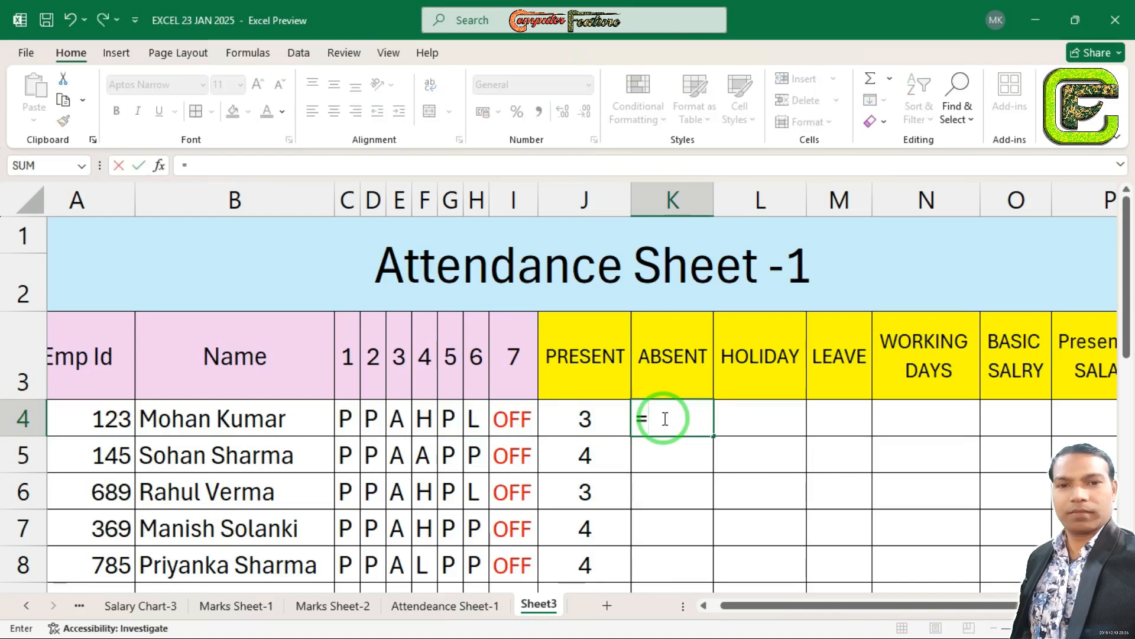
text(COUNTIF()
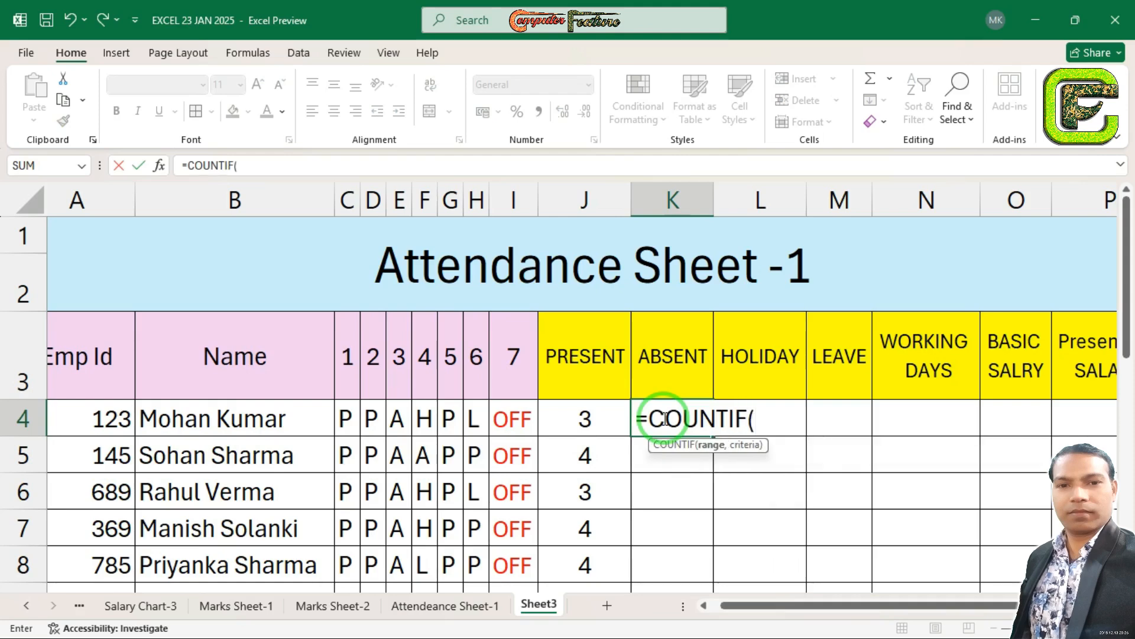
drag(347, 418, 504, 422)
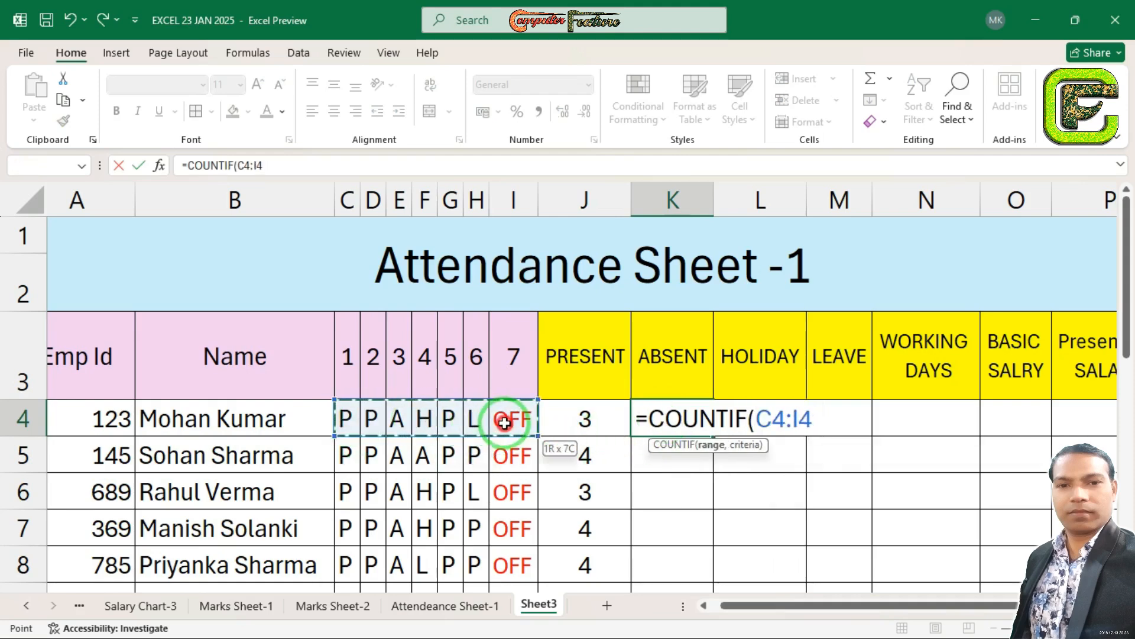
text(,)
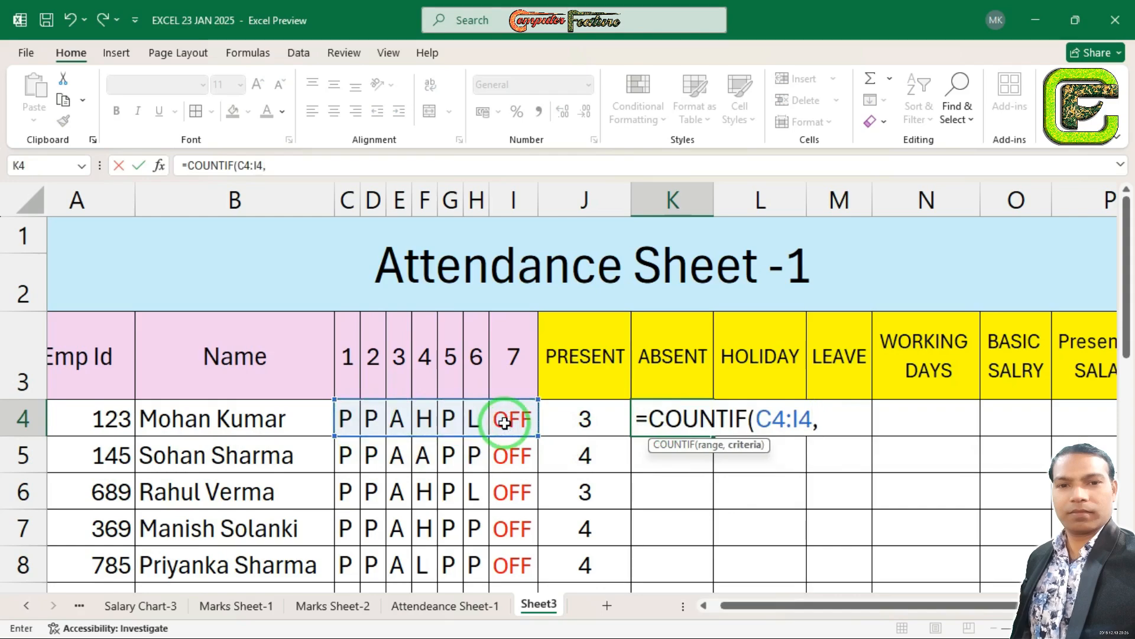
text("A"))
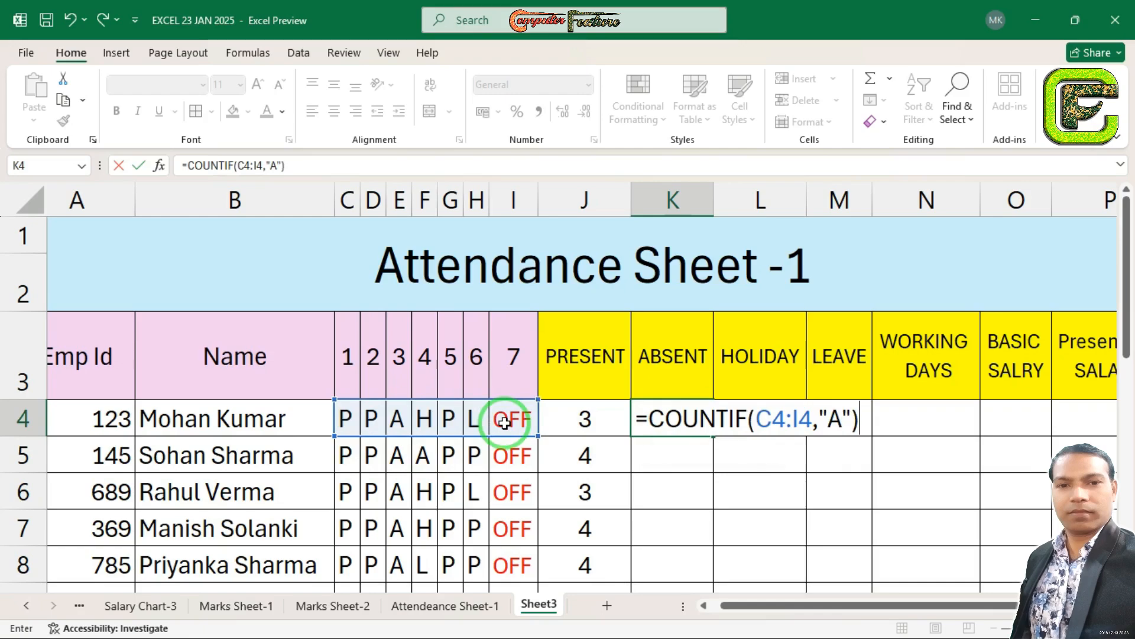
key(Return)
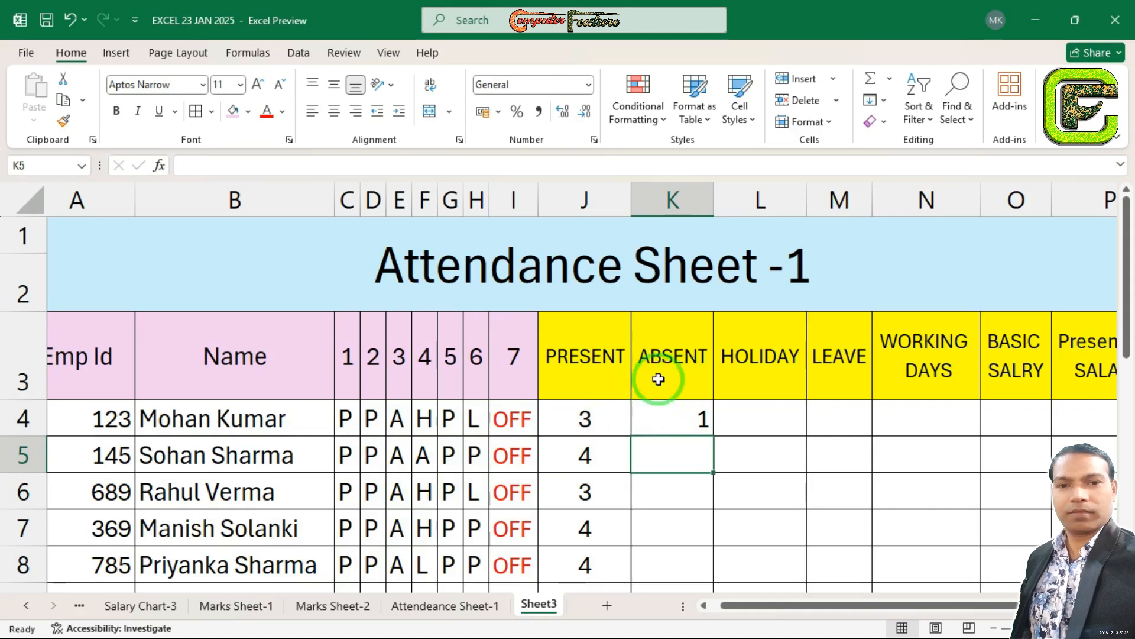
Fill the ABSENT formula from K4 down to K10 and center the counts in K4:K9 horizontally and vertically
click(681, 418)
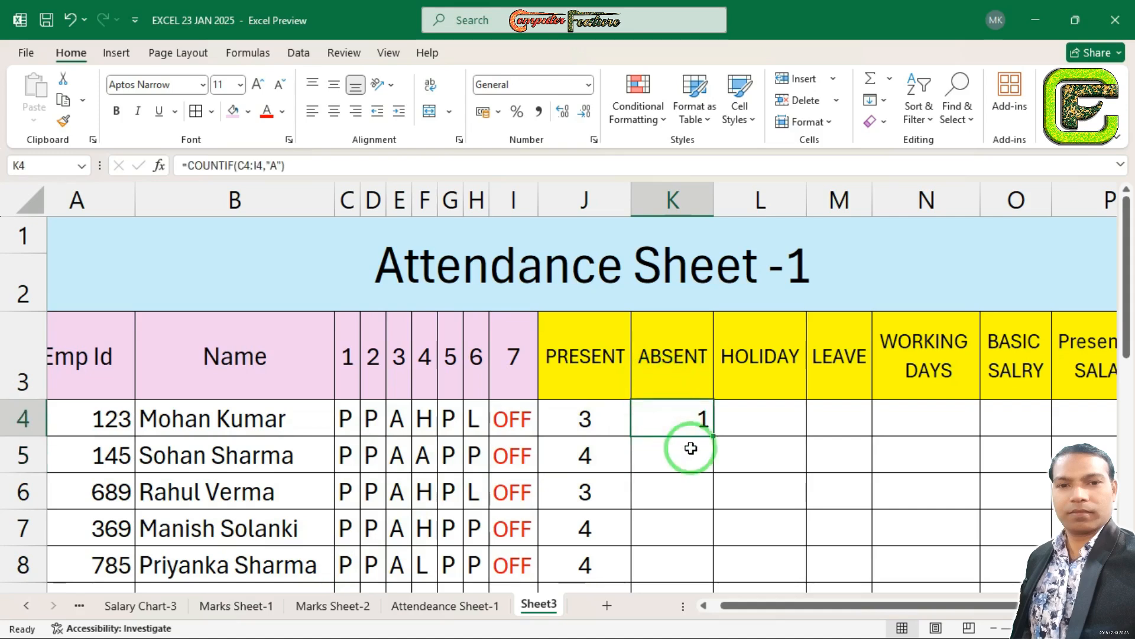
double_click(714, 435)
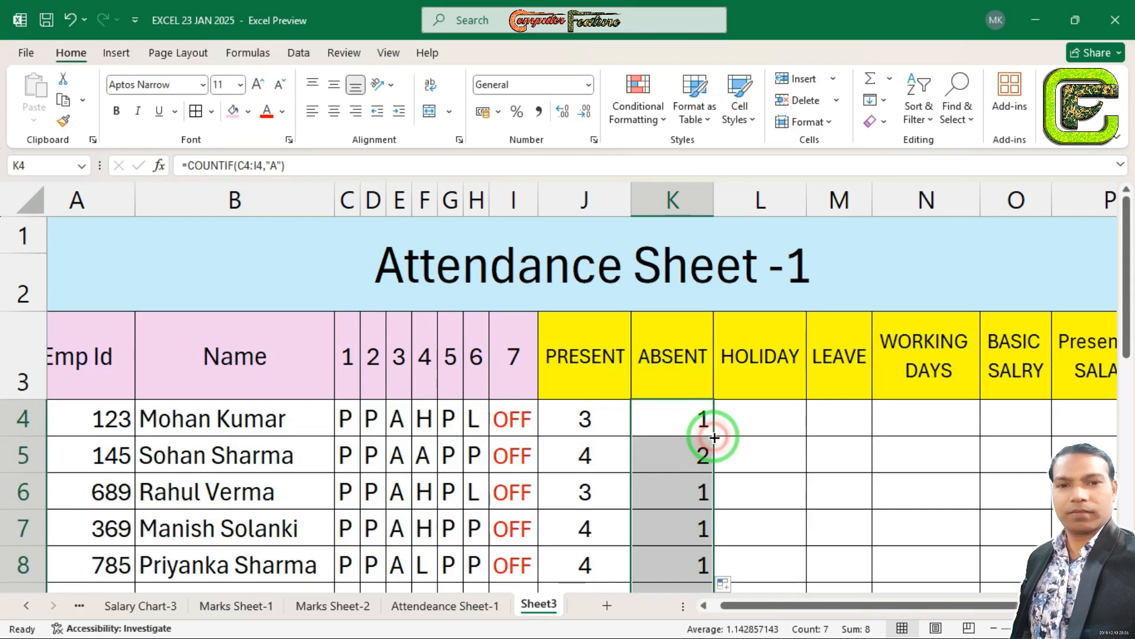
click(679, 425)
drag(673, 420, 674, 585)
click(332, 110)
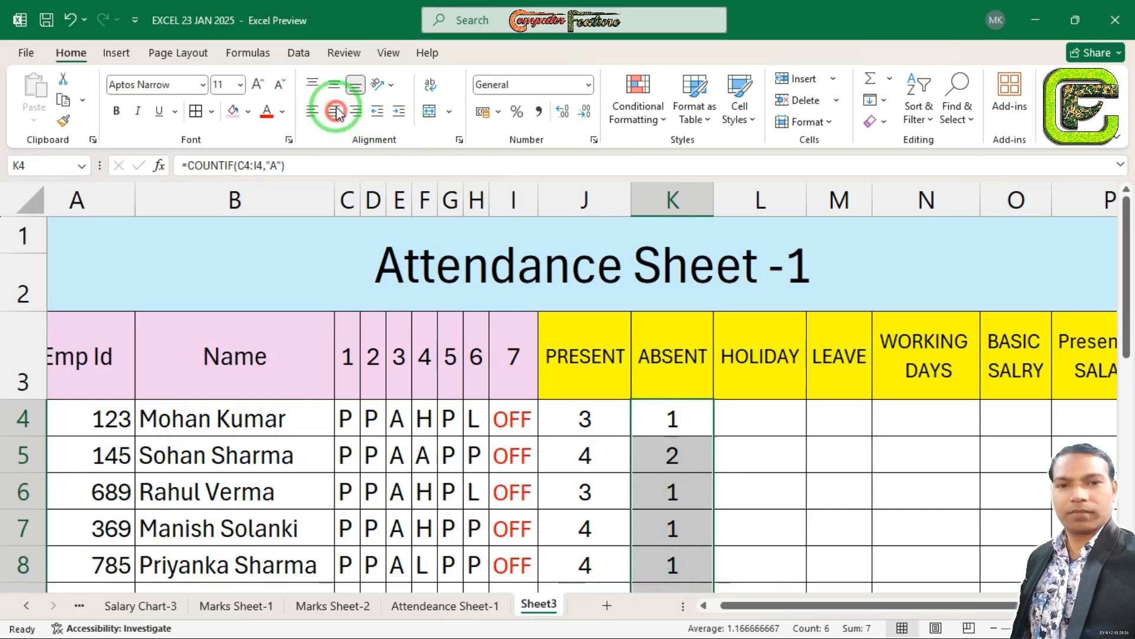
click(334, 86)
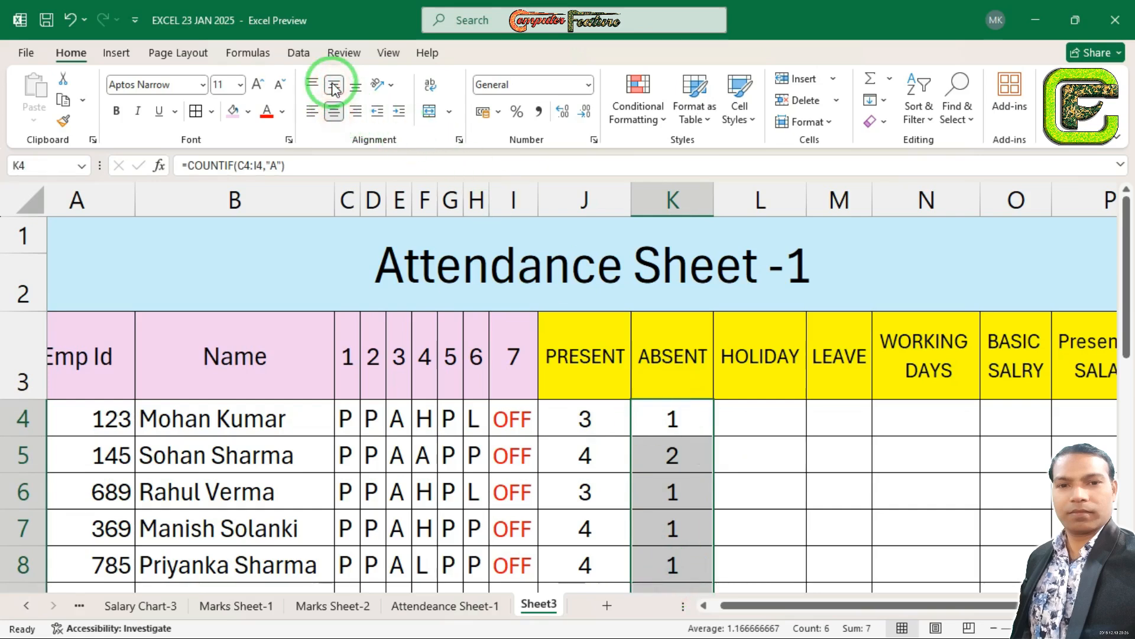
Enter the formula =COUNTIF(C4:I4,"H") in L4 to count the first employee's holidays
click(737, 422)
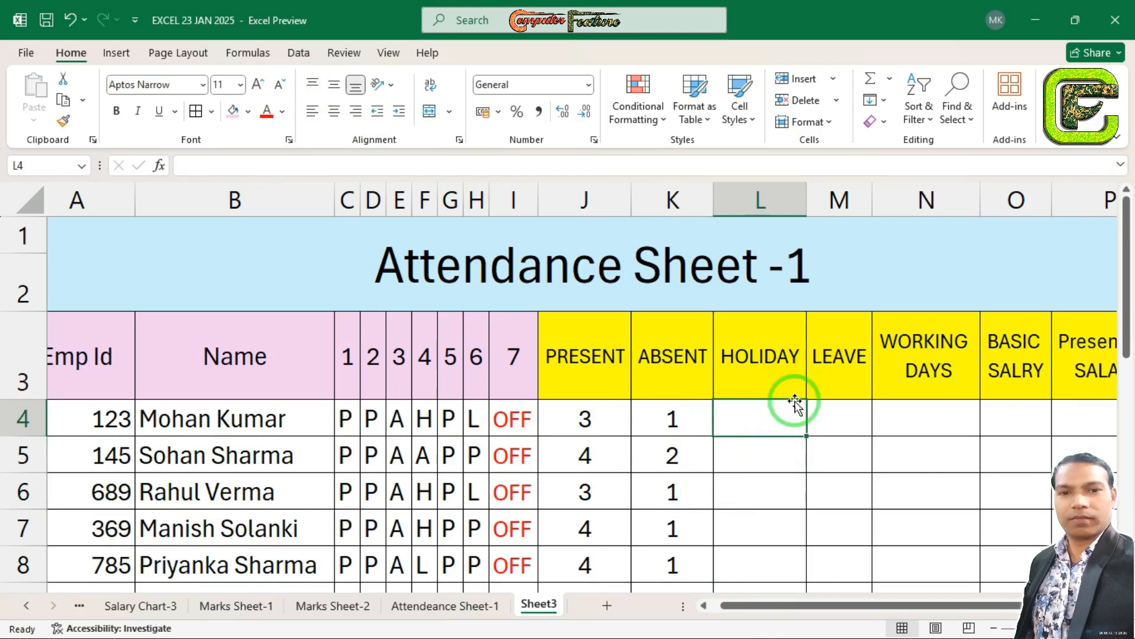
text(=)
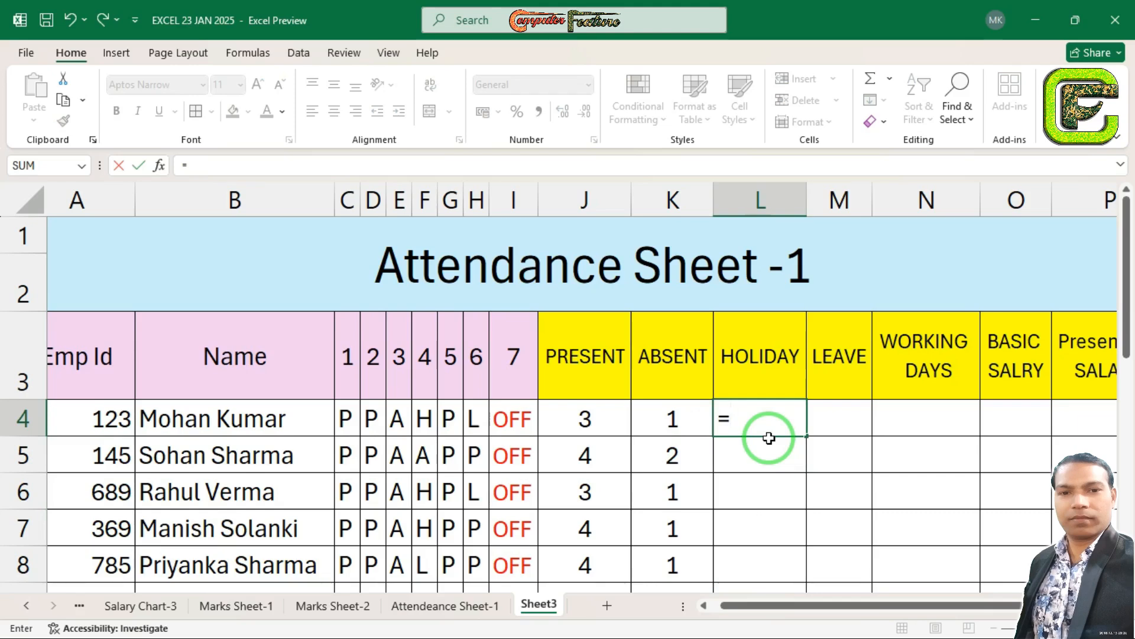
text(COUNT)
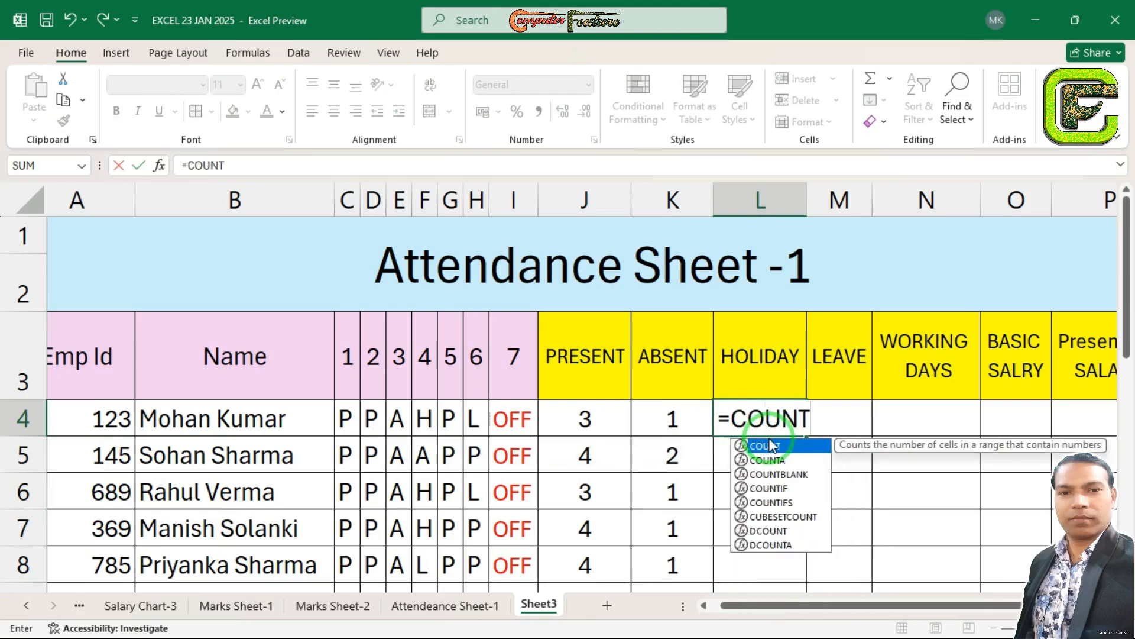
text(IF)
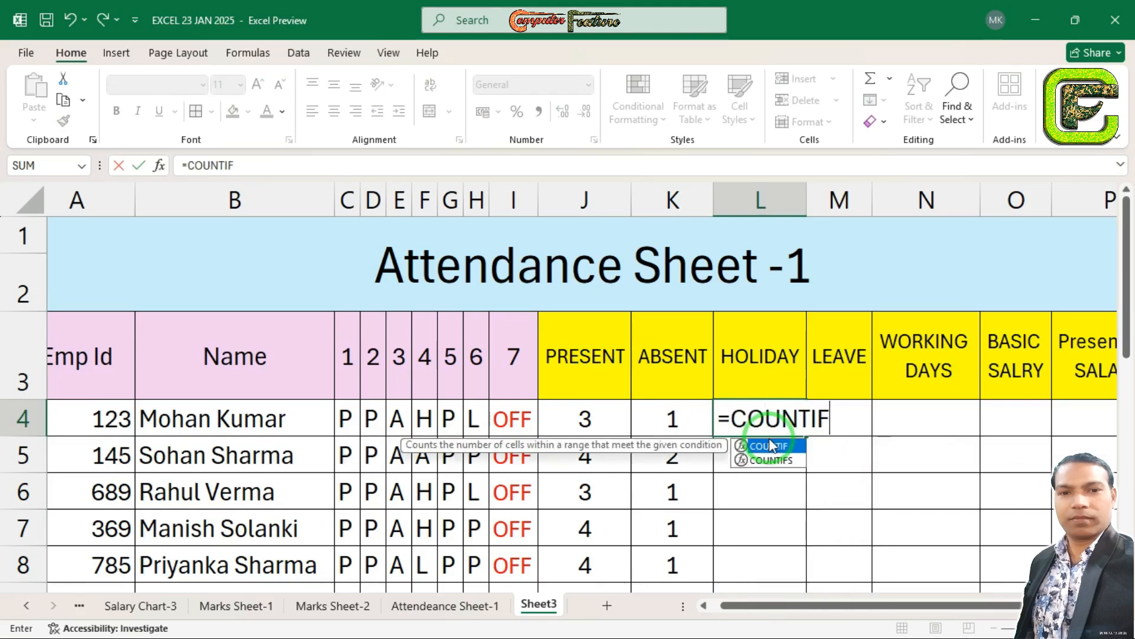
double_click(771, 444)
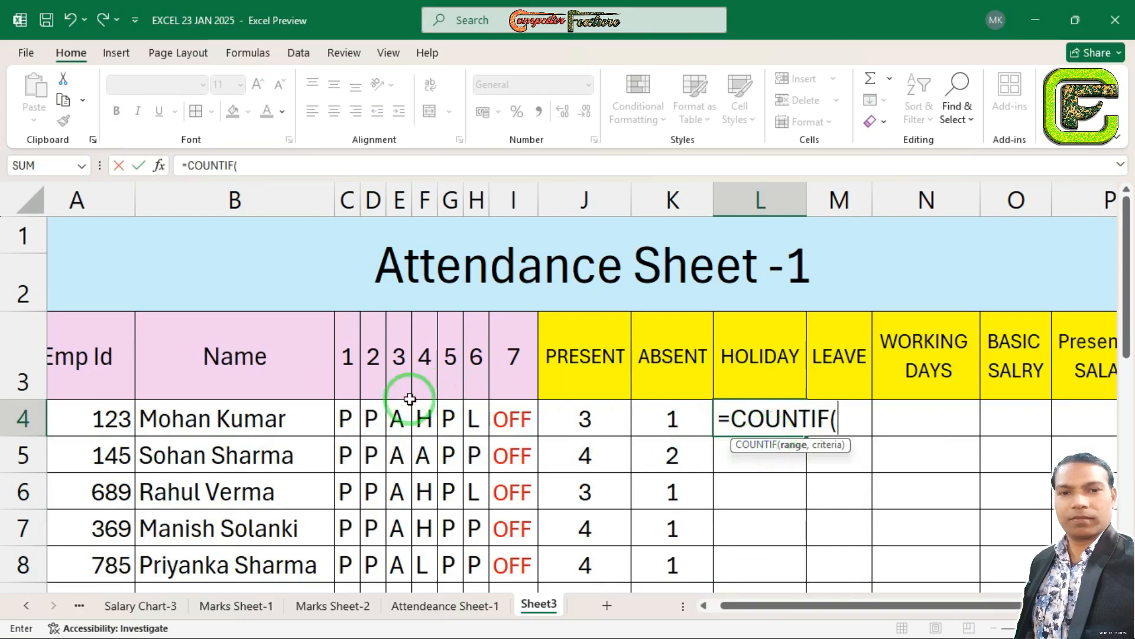
drag(346, 418, 493, 419)
text(,)
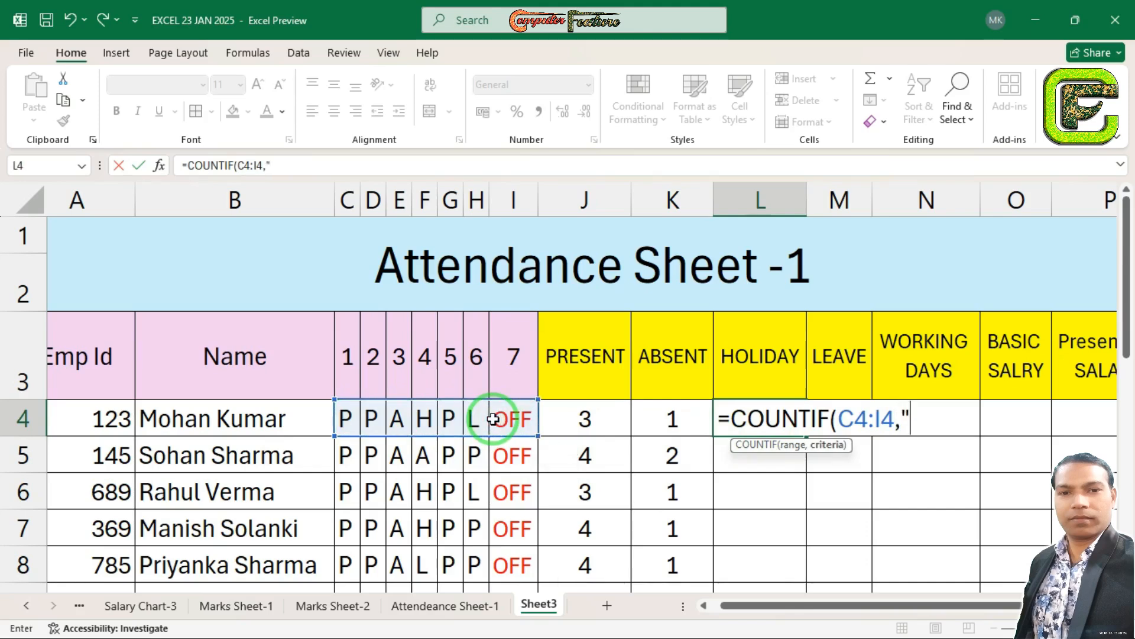
text("H"))
key(Return)
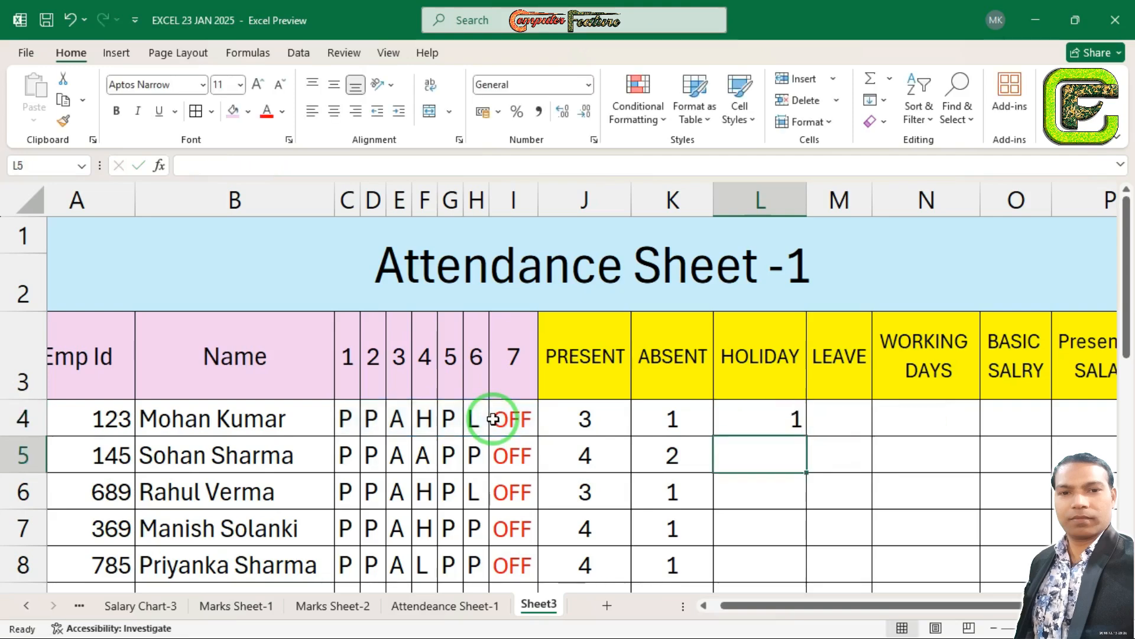
Fill the HOLIDAY formula from L4 down to L10 and center the counts horizontally and vertically
click(745, 420)
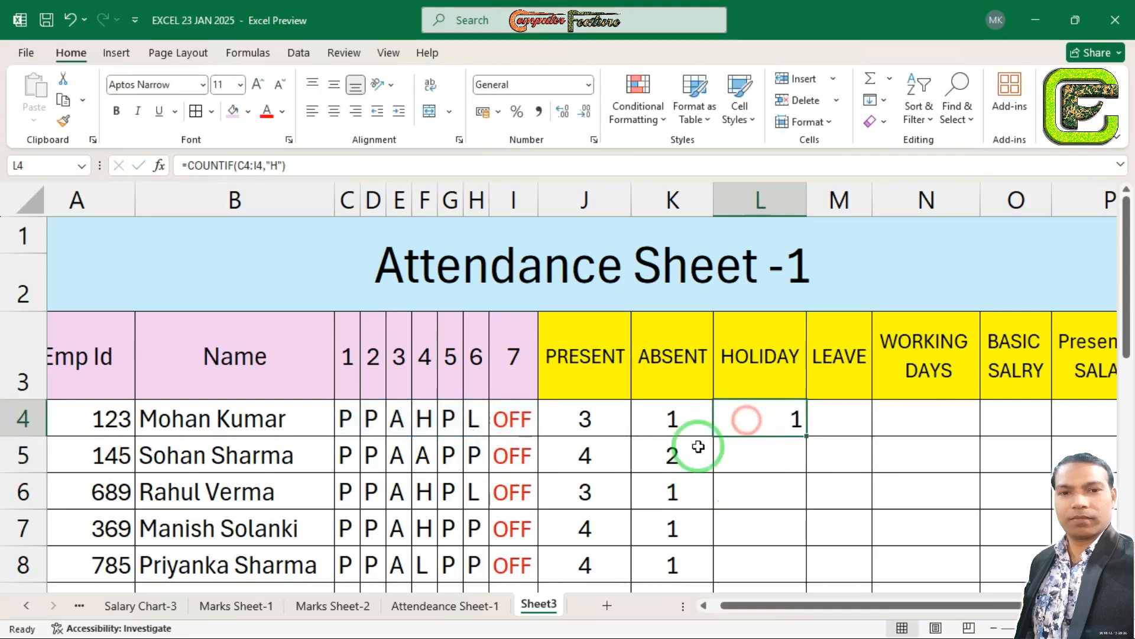
double_click(806, 435)
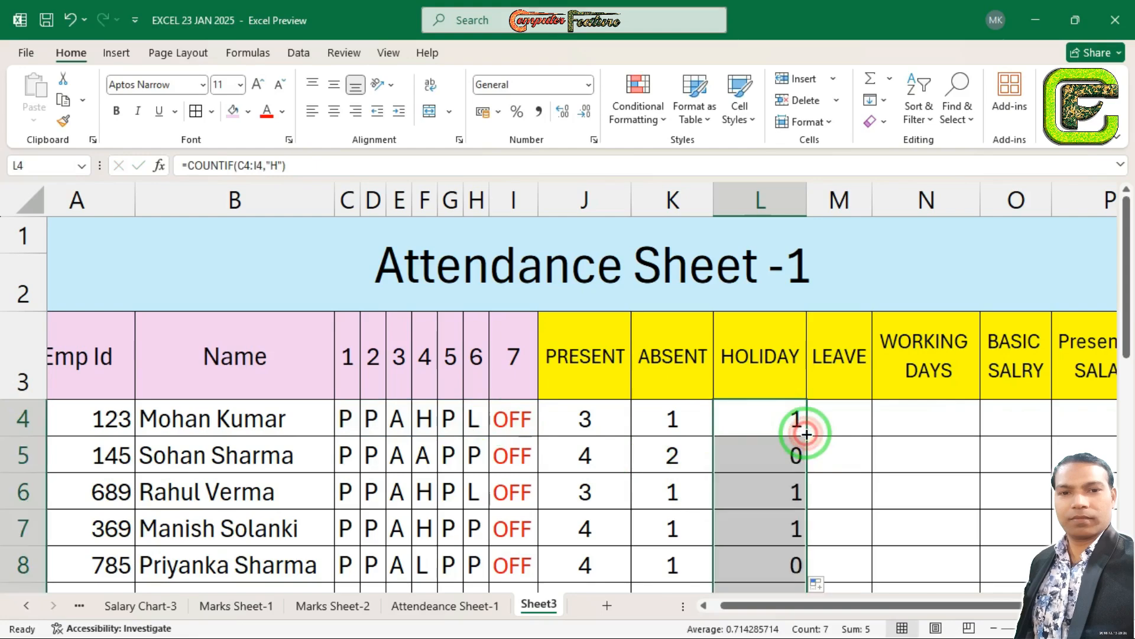
click(334, 111)
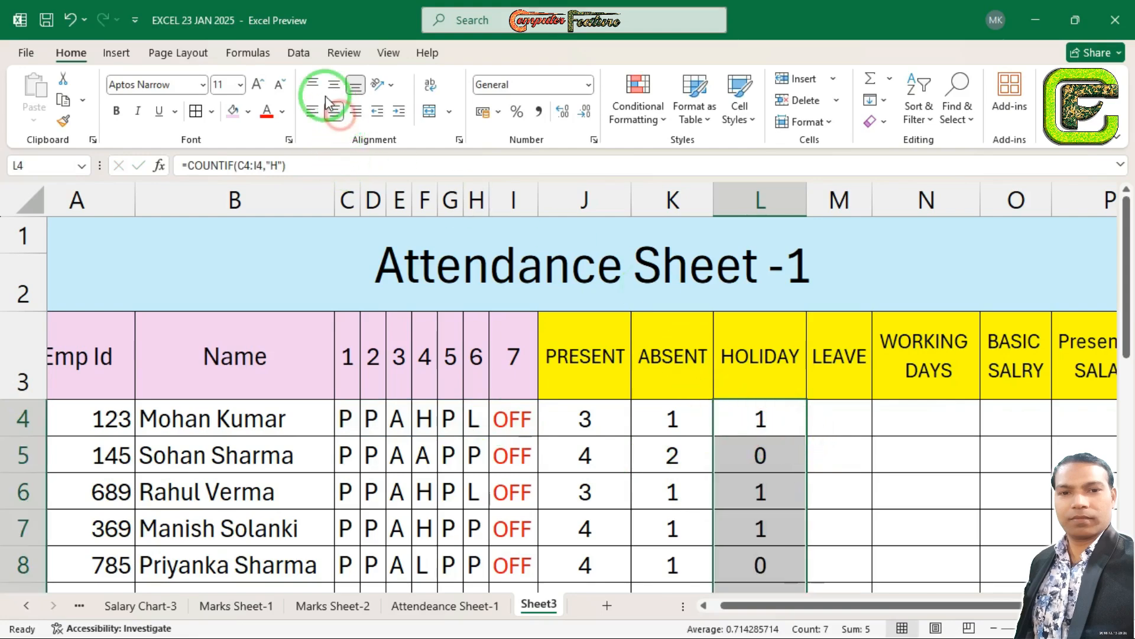
click(334, 85)
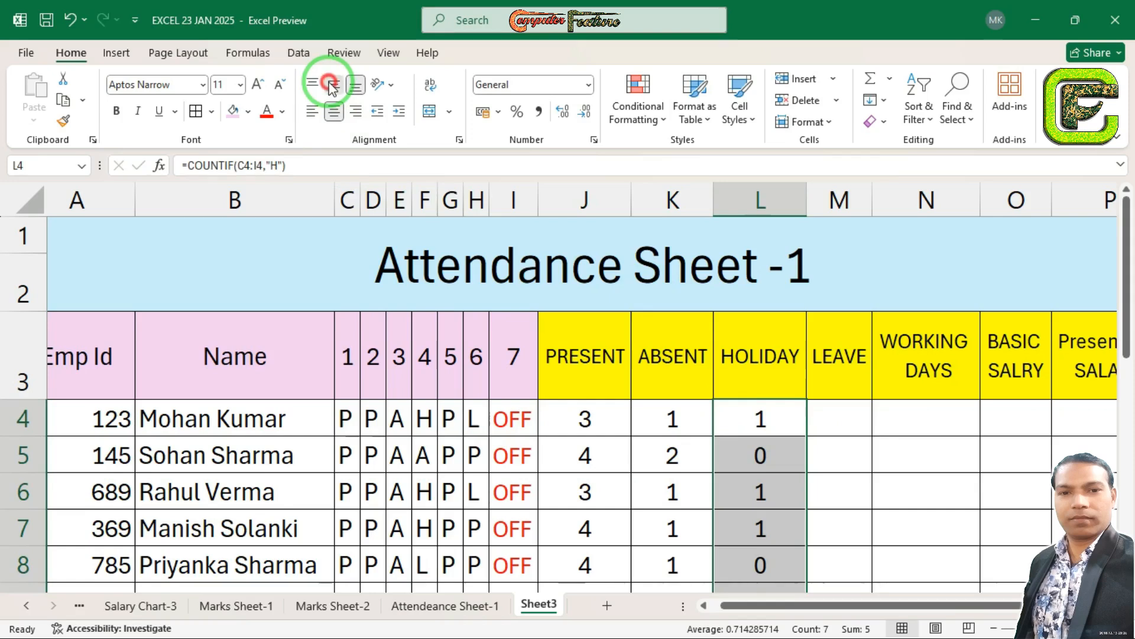
Enter the formula =COUNTIF(C4:I4,"L") in M4 to count the first employee's leave days and fill it down to M10
click(835, 418)
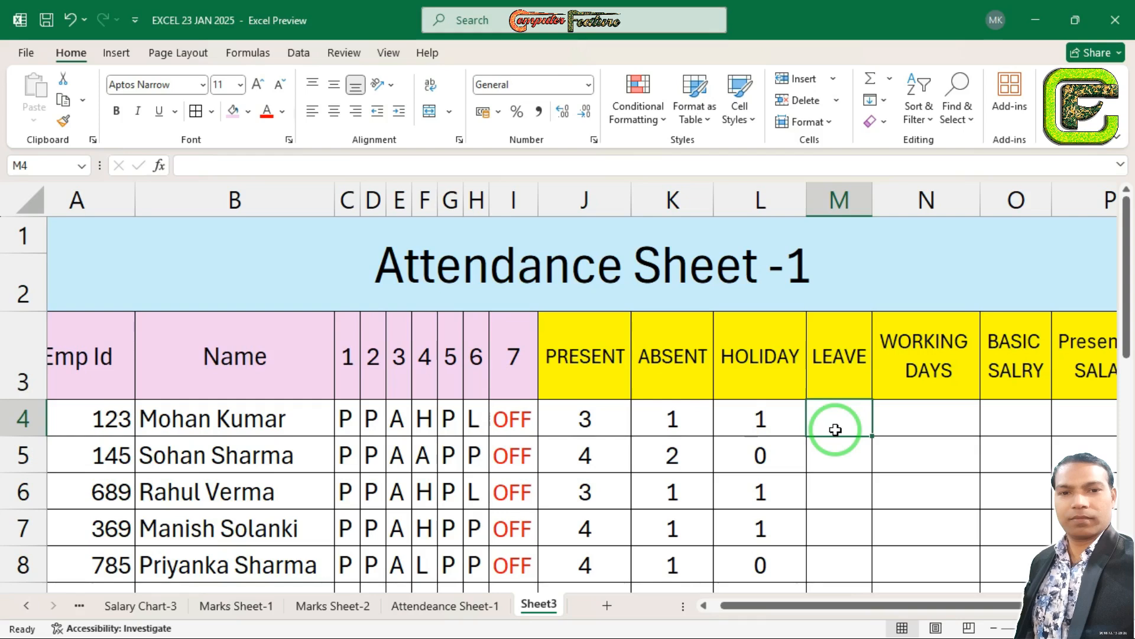
text(=C)
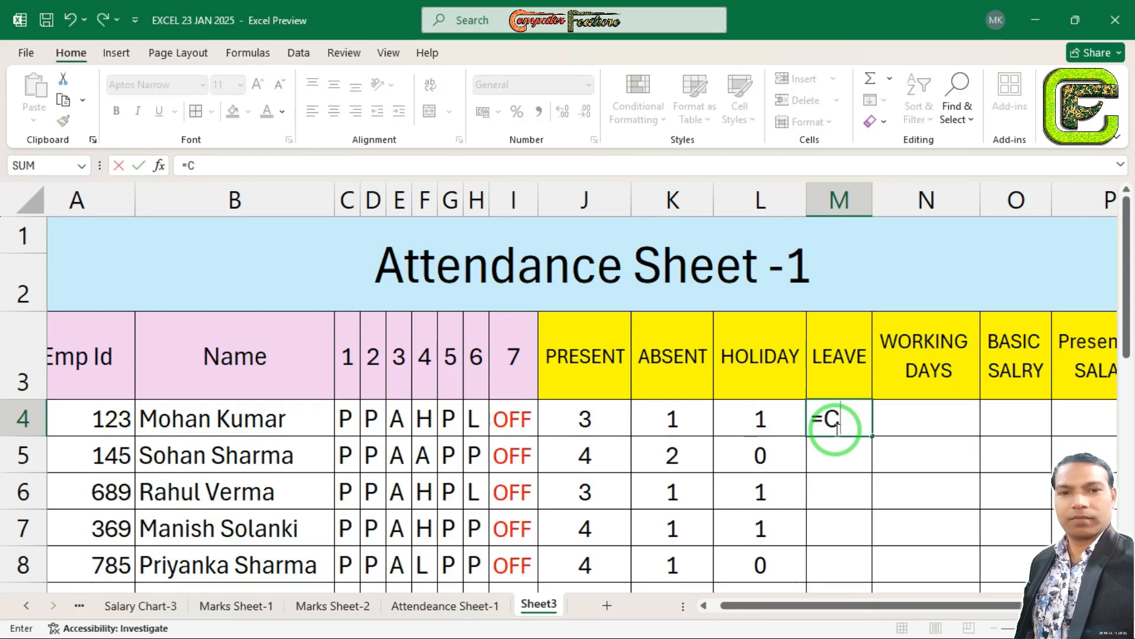
text(OUNT)
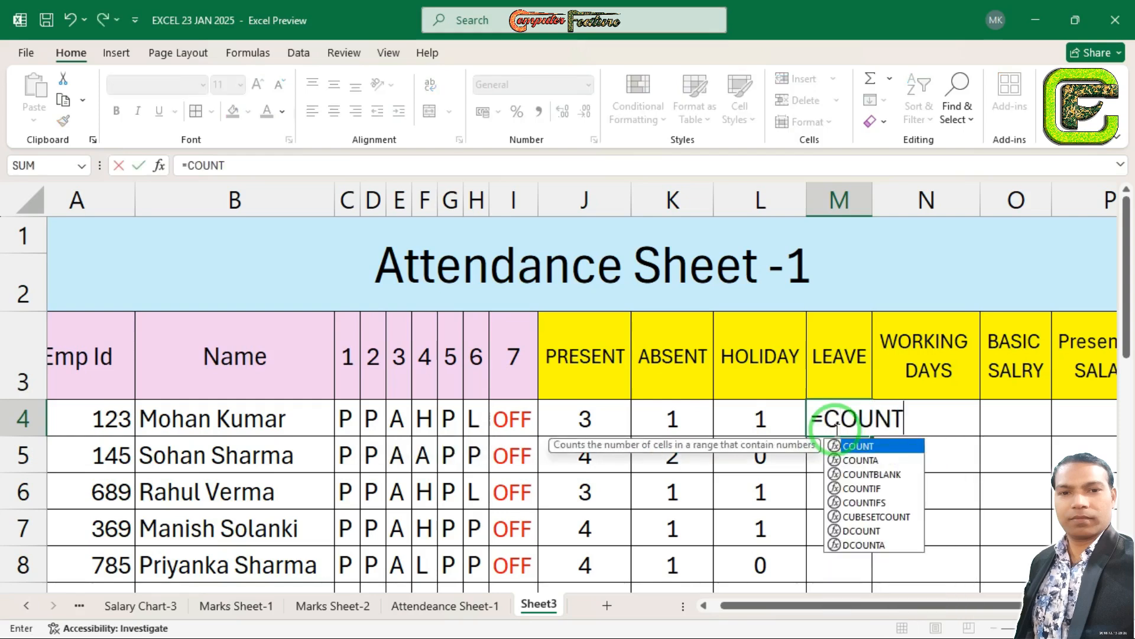
text(IF)
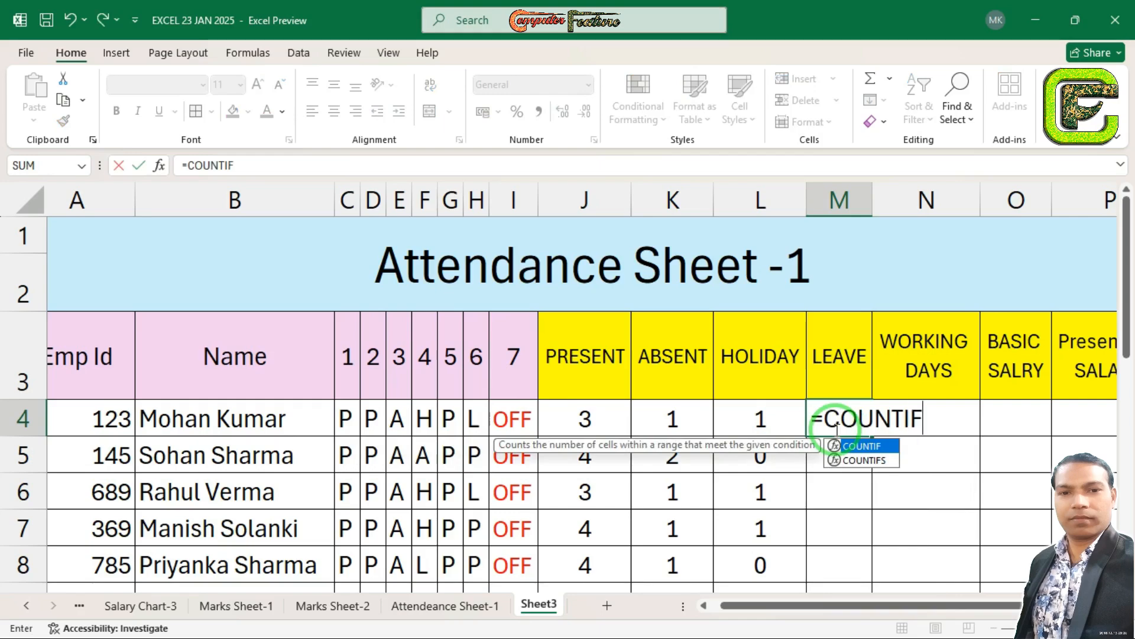
text(()
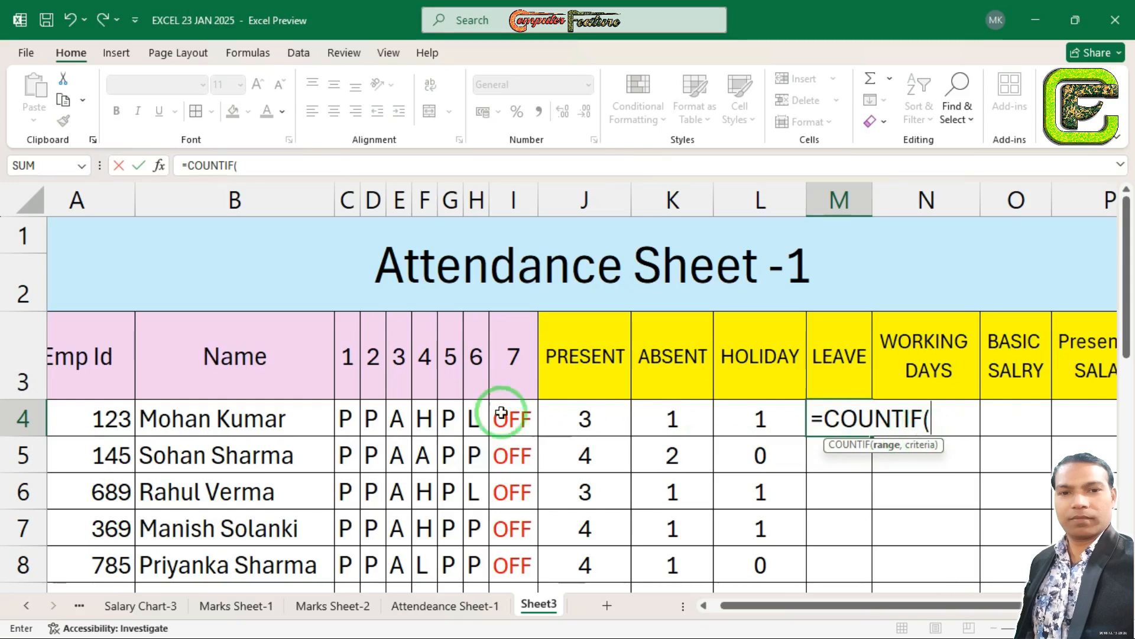
drag(348, 416, 512, 417)
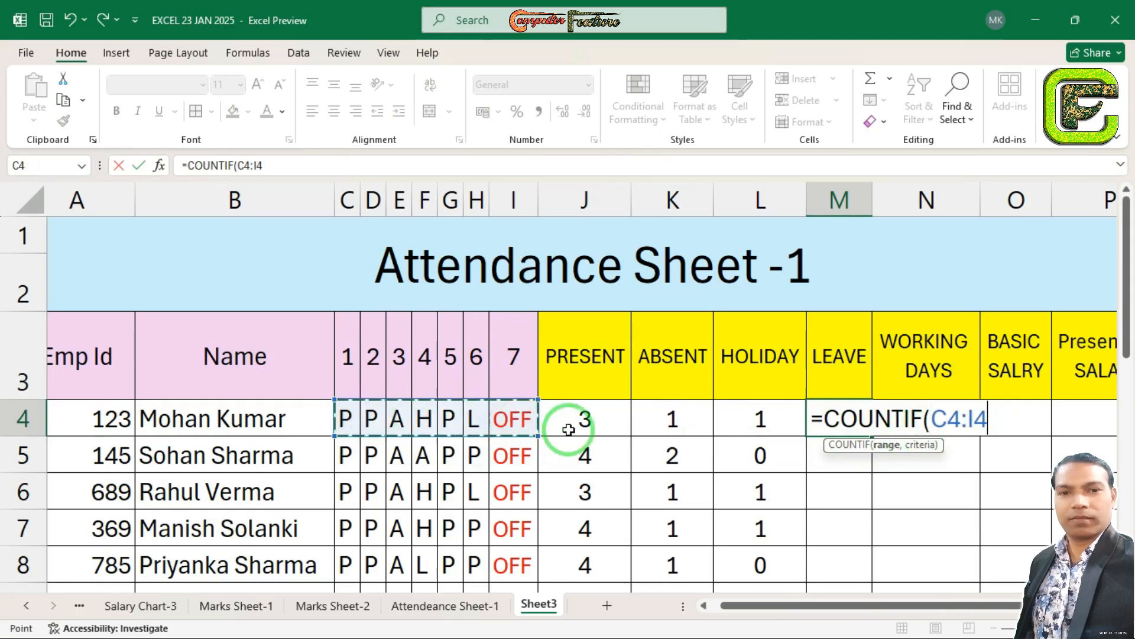
text(,)
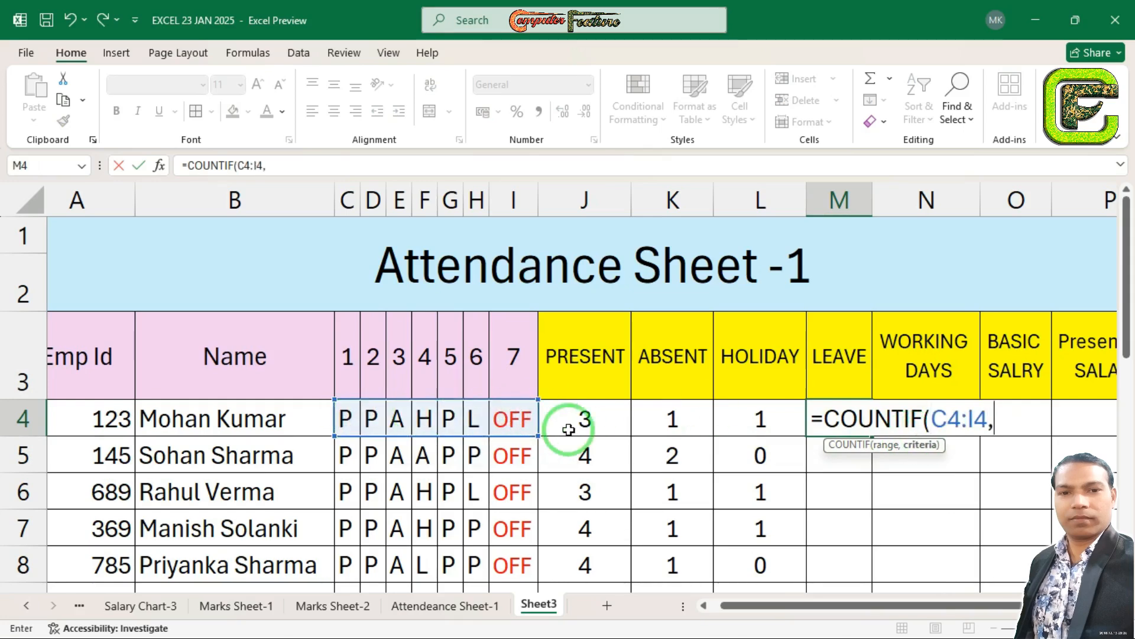
text(l)
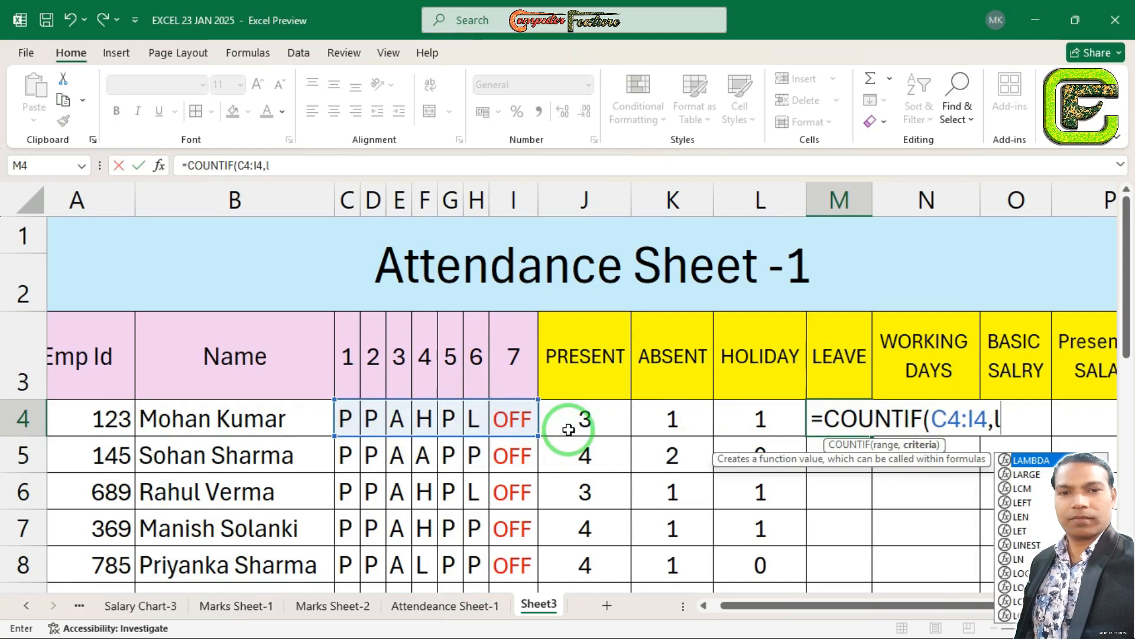
key(BackSpace)
text(l)
key(BackSpace)
text(L)
key(BackSpace)
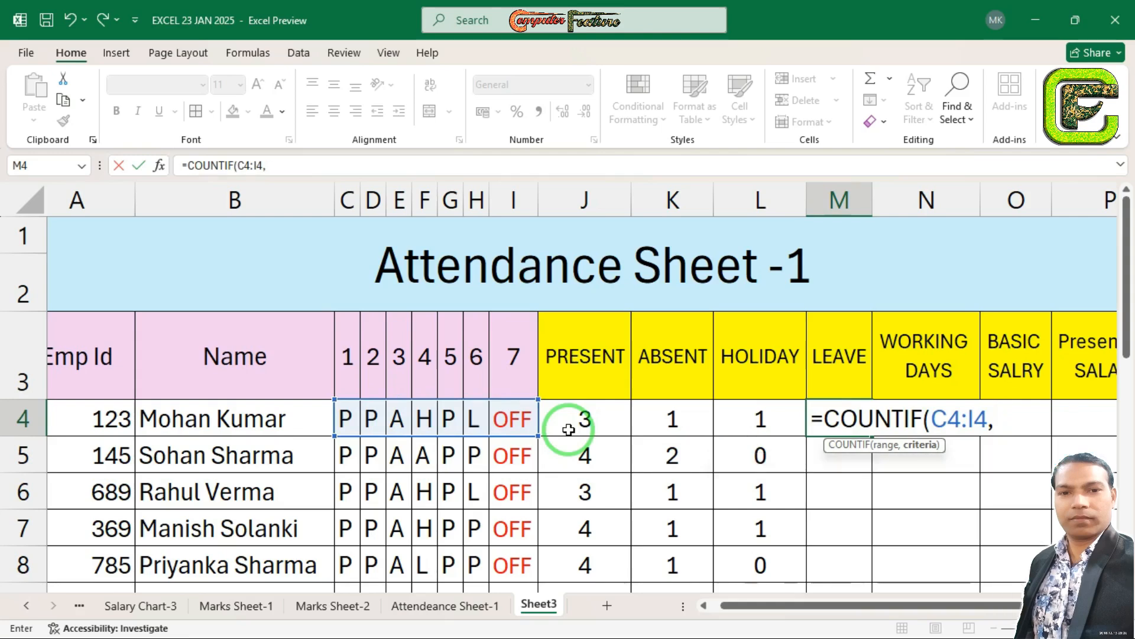
text("L"))
key(Return)
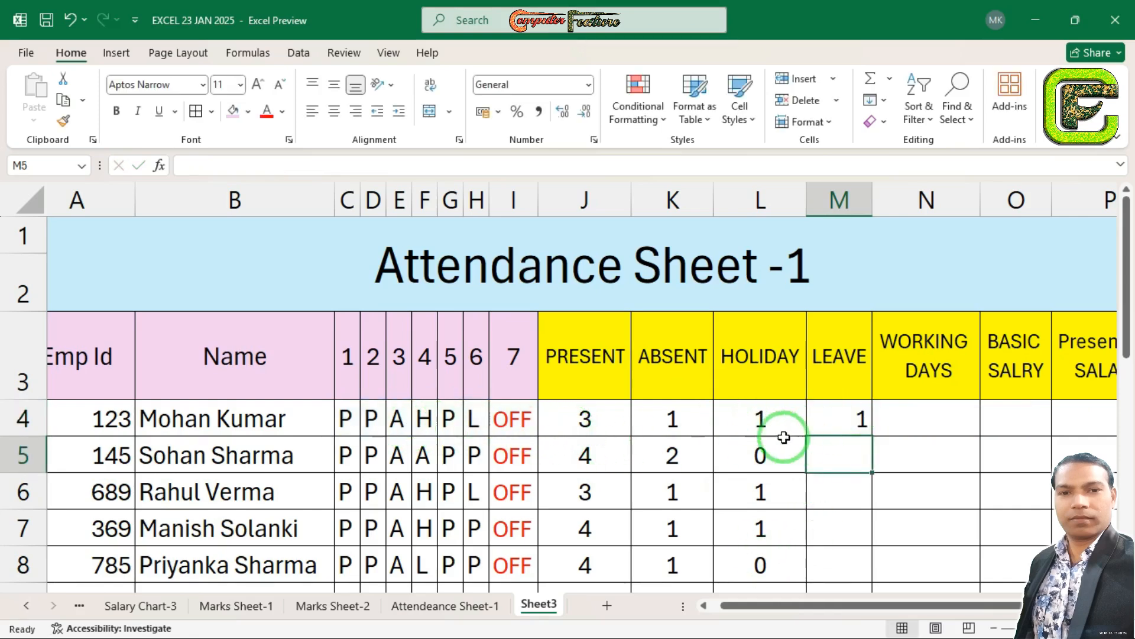
click(845, 427)
double_click(874, 436)
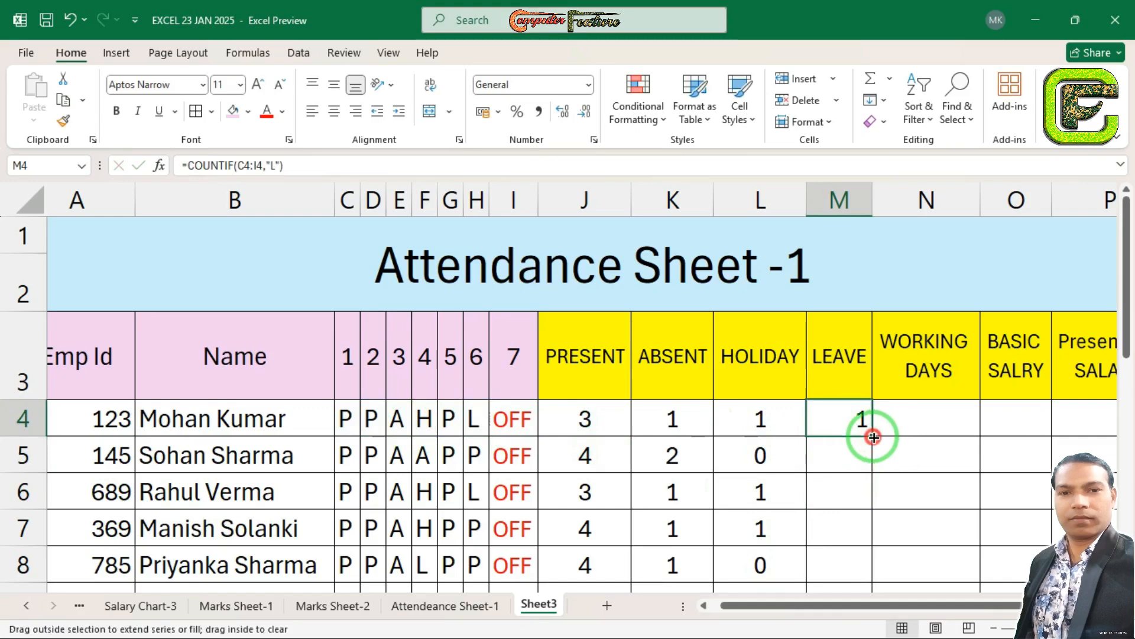
Enter the formula =COUNTA(C4:I4) in N4 to count the first employee's working days
click(925, 420)
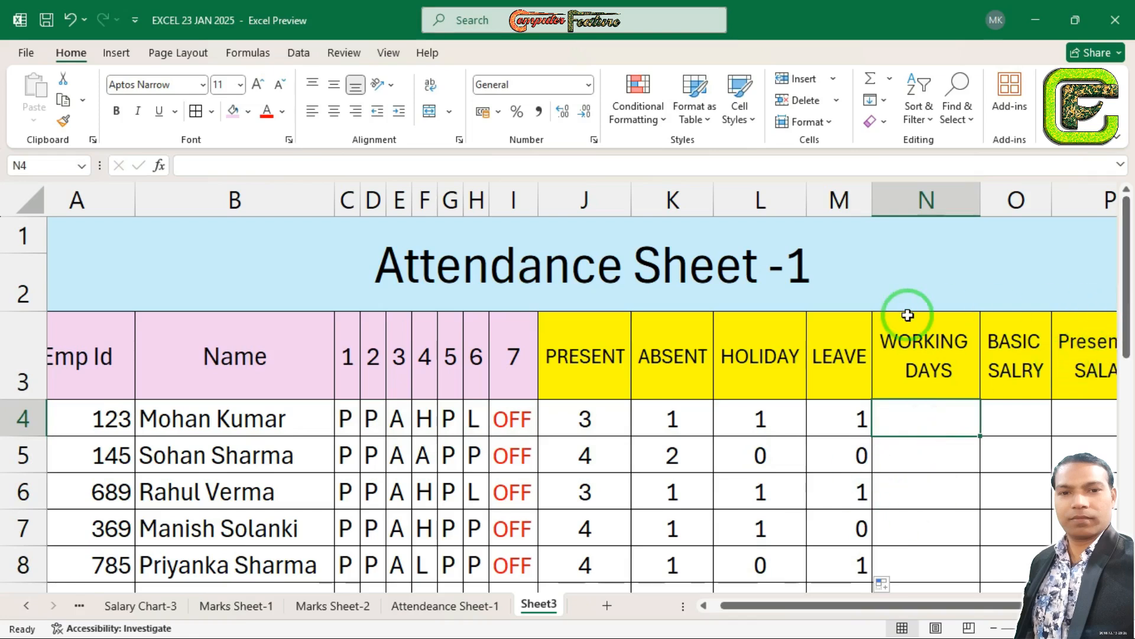
drag(348, 363, 504, 368)
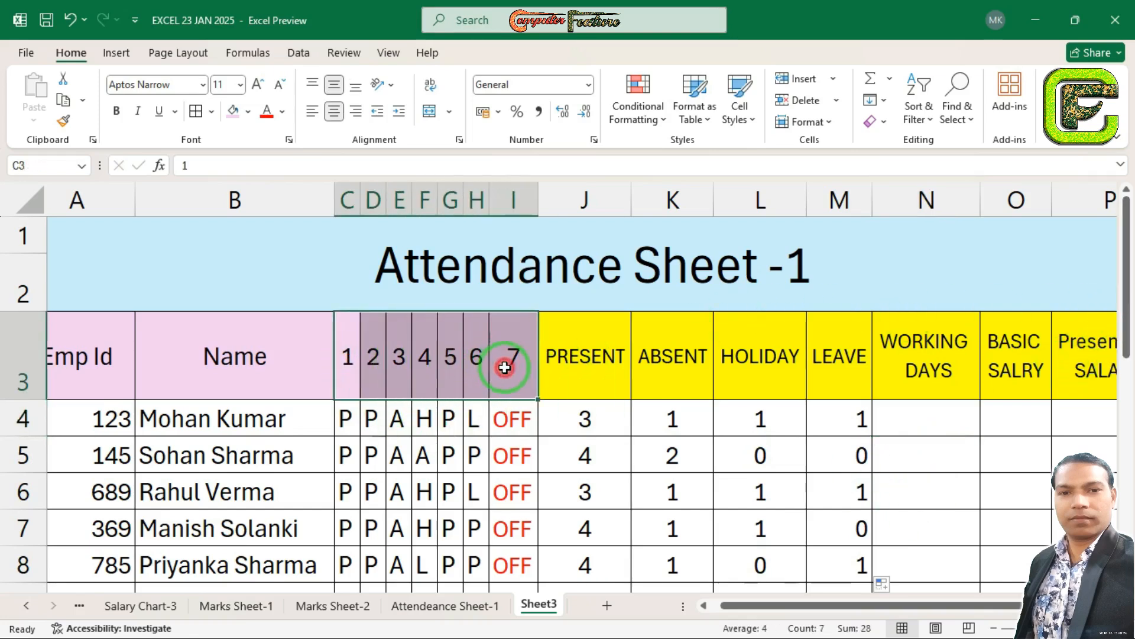
click(950, 412)
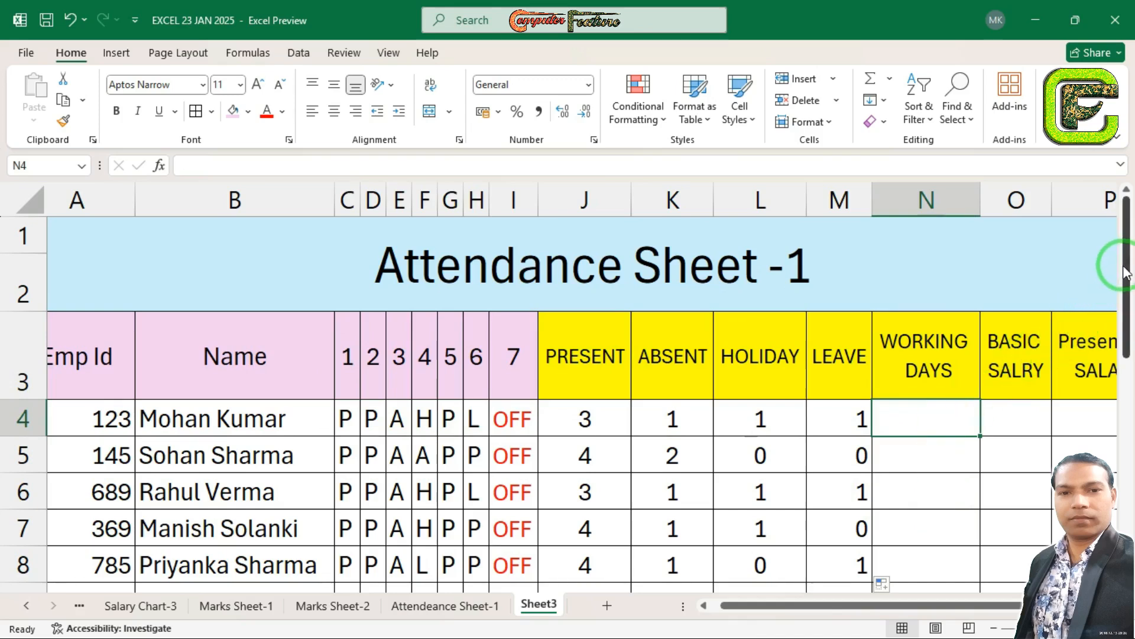
drag(1125, 261, 1125, 273)
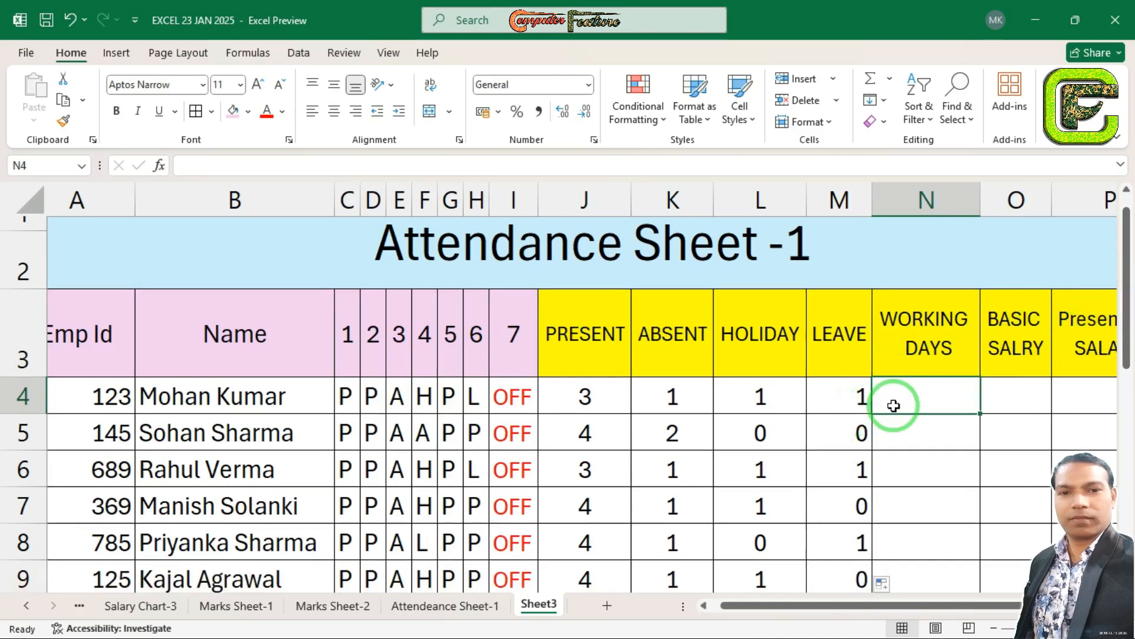
text(=)
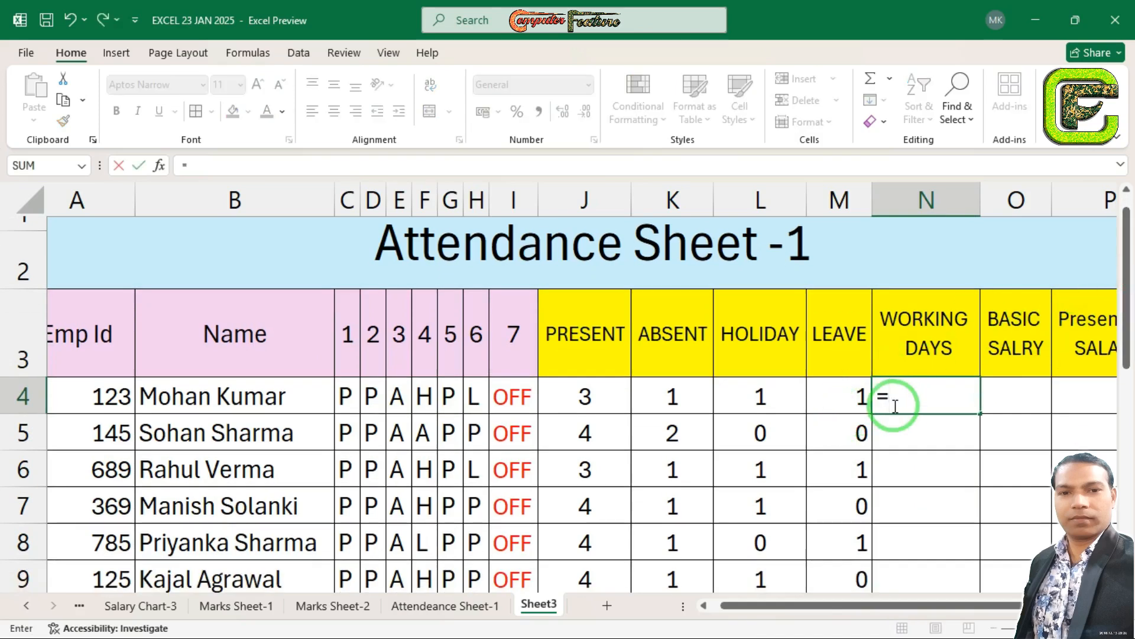
text(COUNTA)
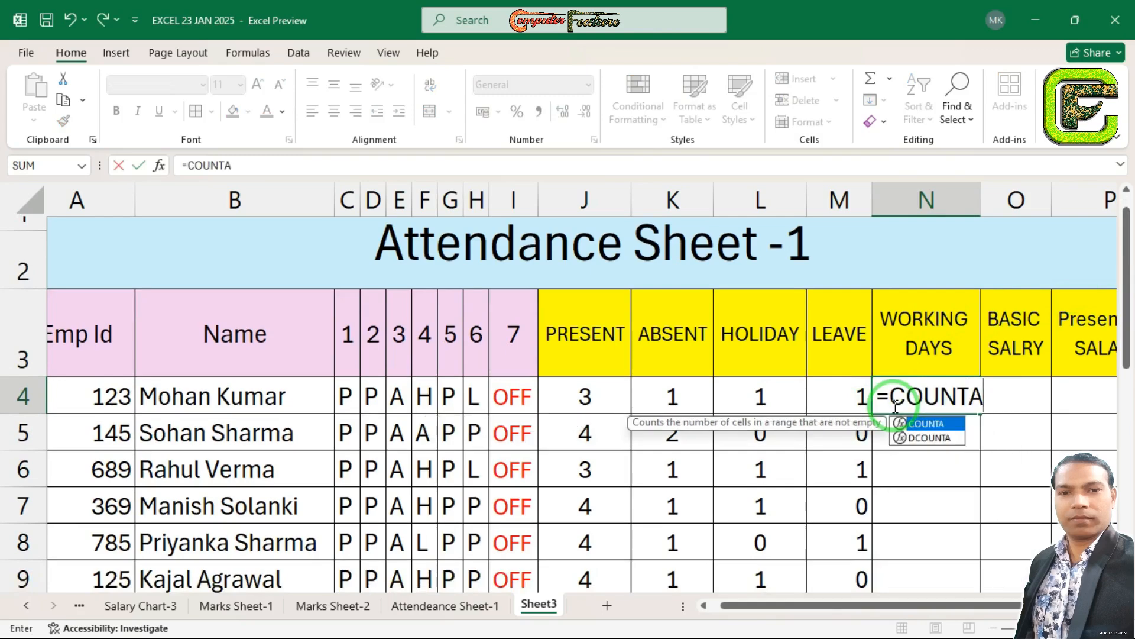
text(()
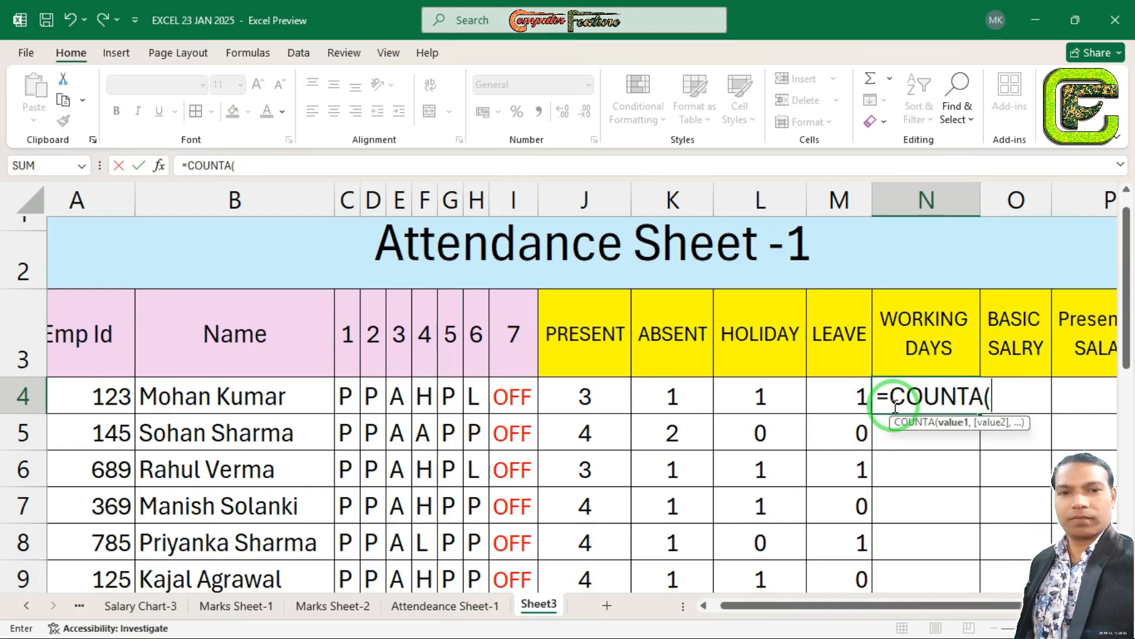
drag(351, 400, 522, 400)
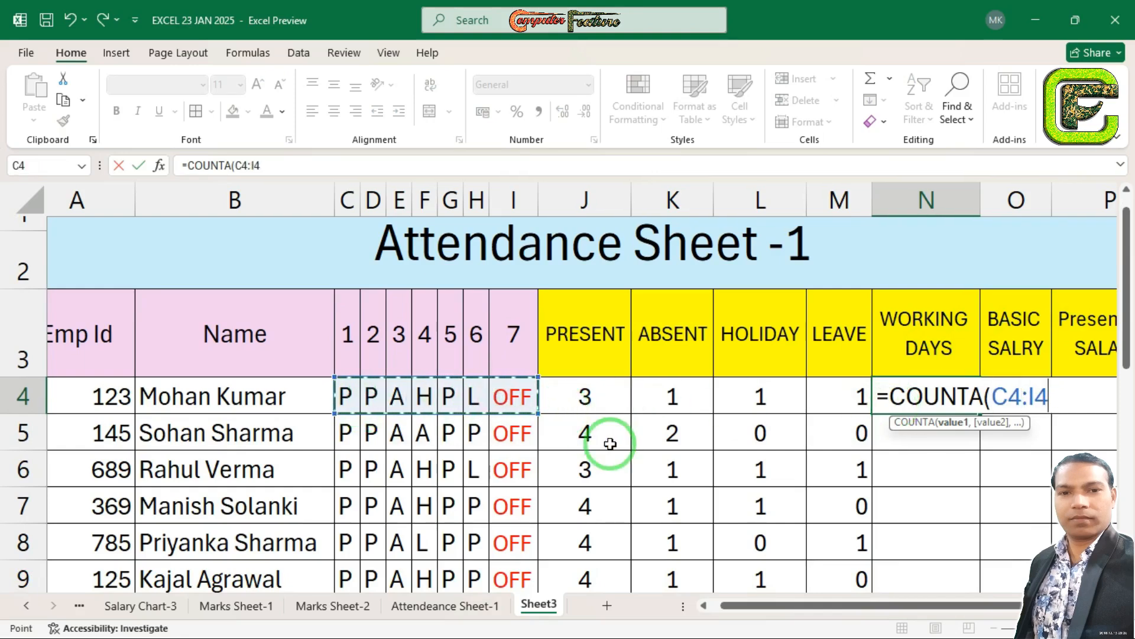
text())
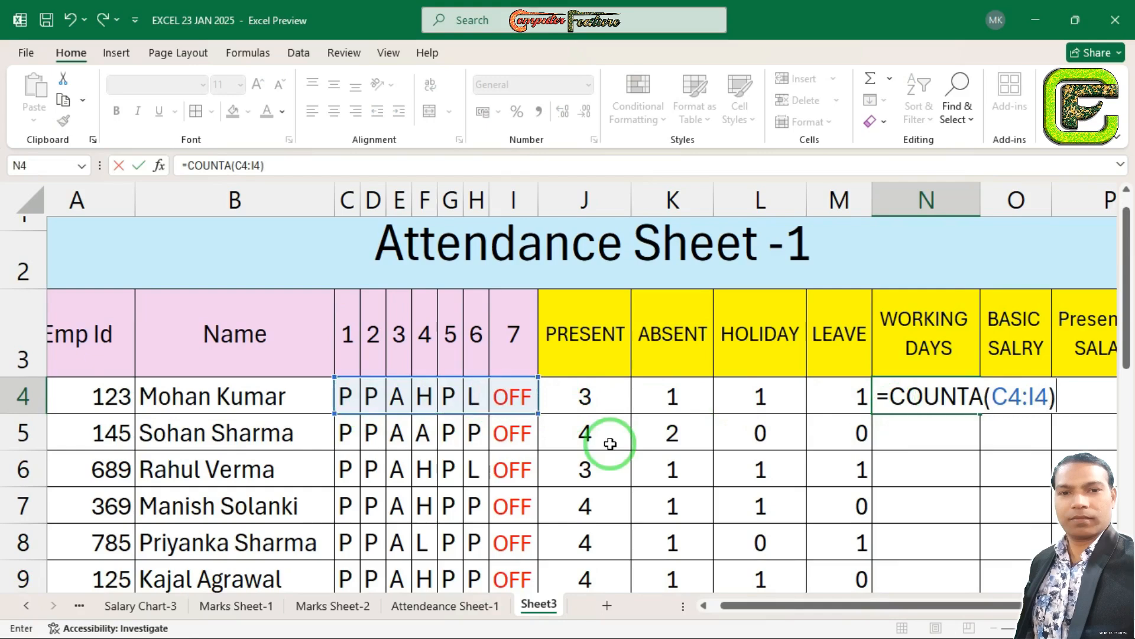
key(Return)
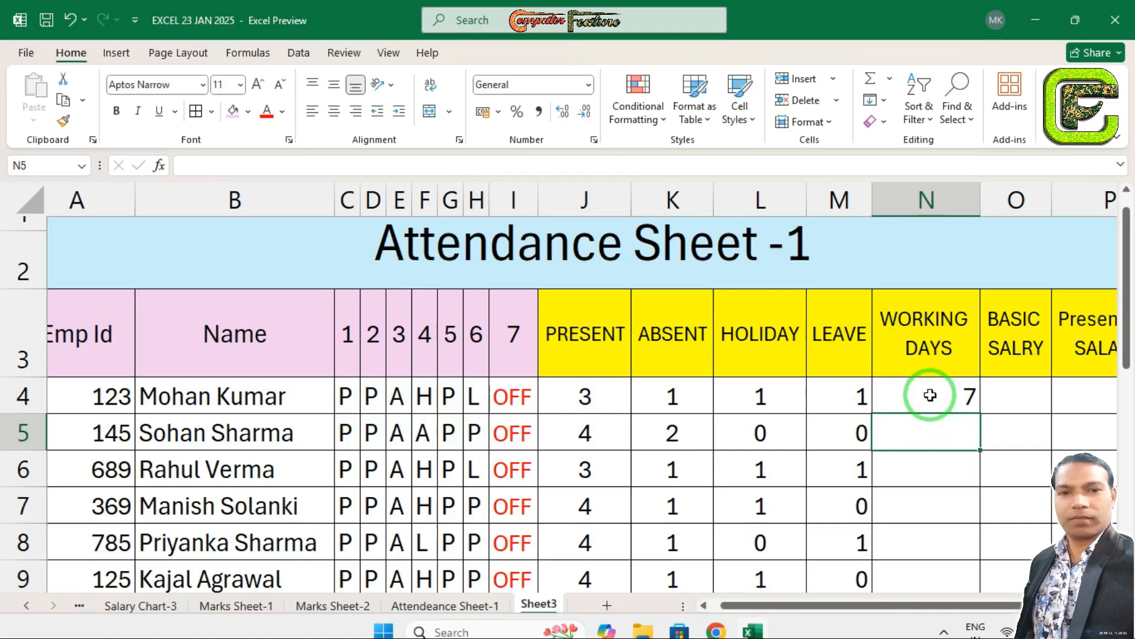
Center the WORKING DAYS value in N4 horizontally and vertically and fill its formula down to N10
click(930, 395)
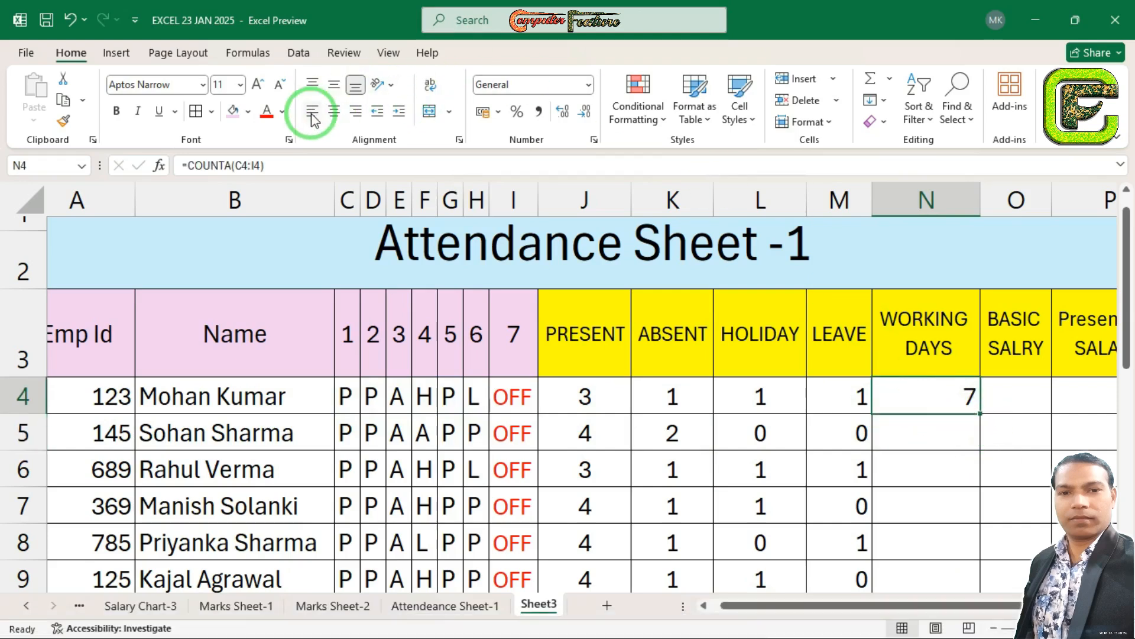
click(333, 111)
click(334, 84)
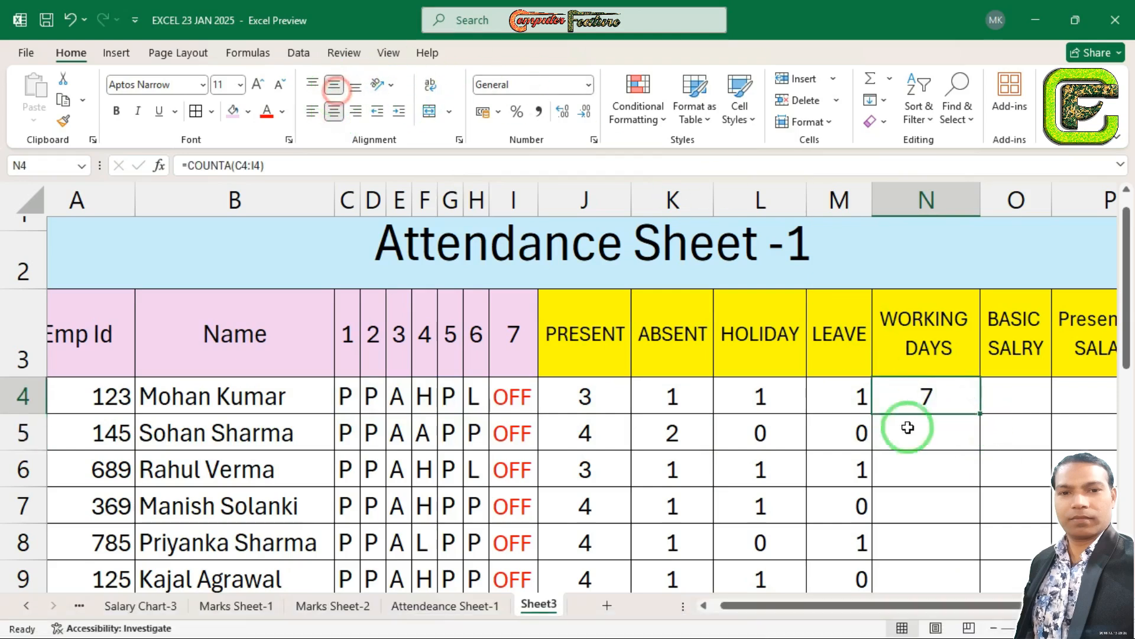
double_click(989, 416)
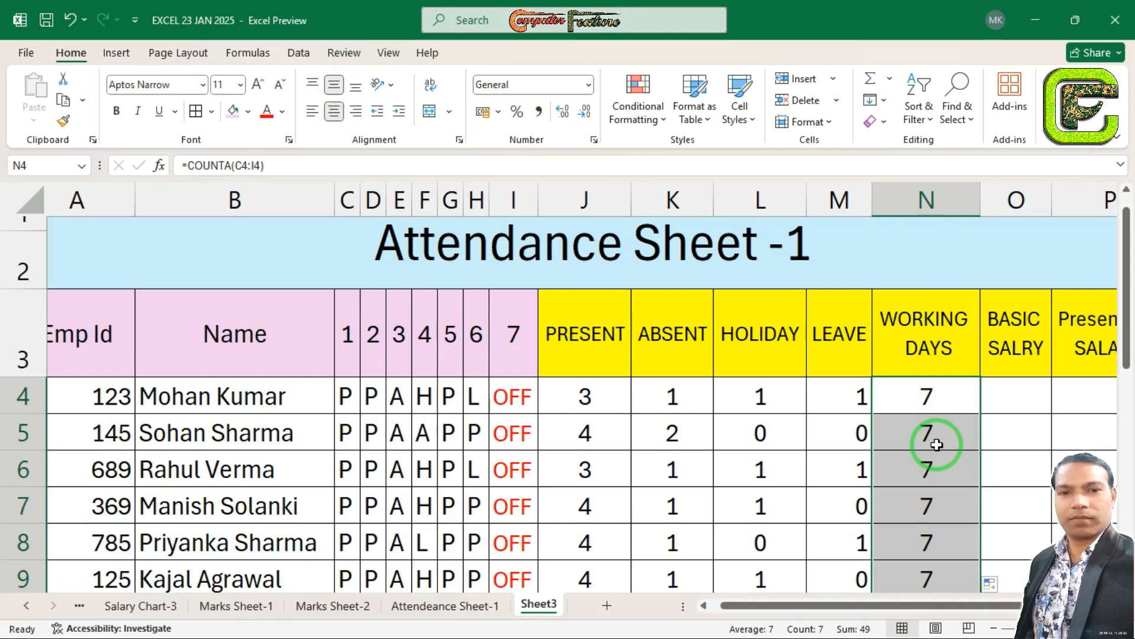
double_click(927, 395)
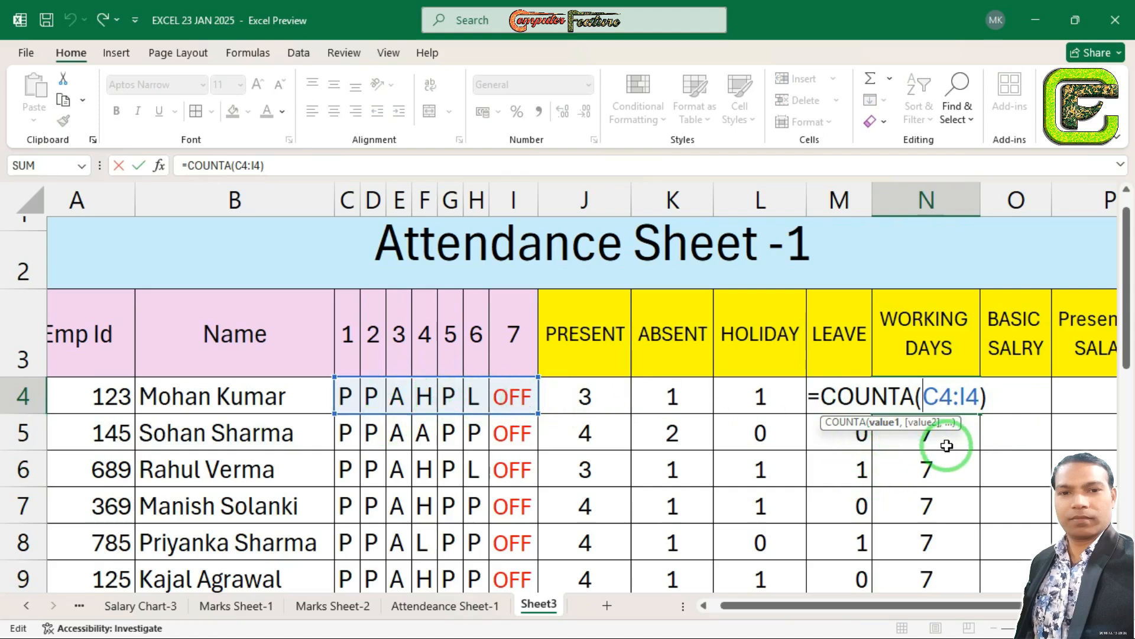
key(Return)
click(958, 397)
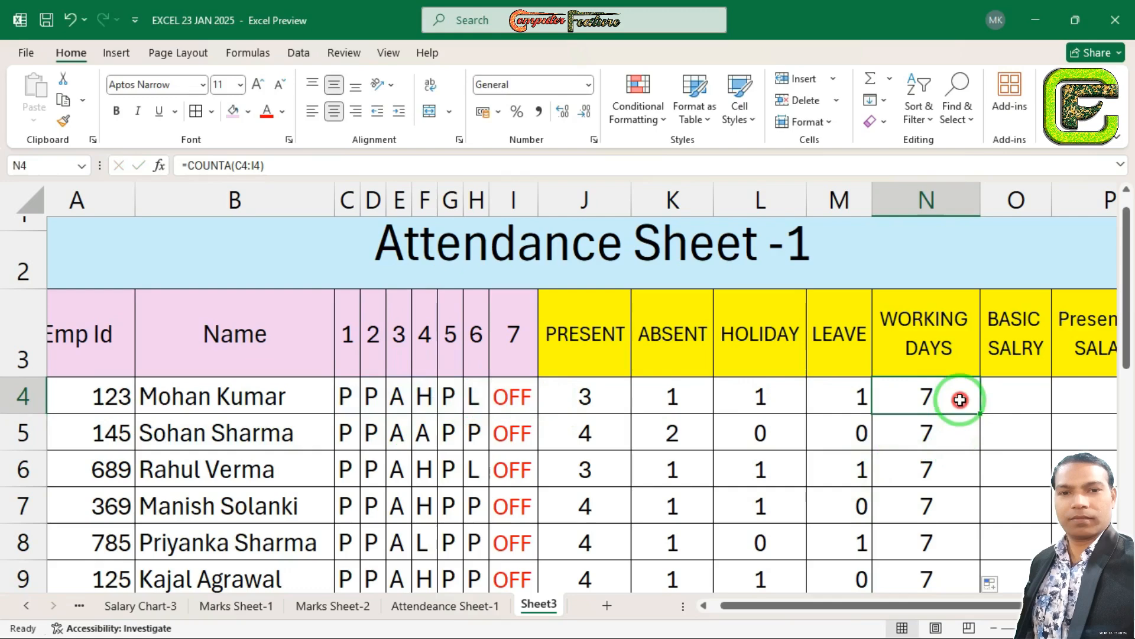
Enter the basic salaries 30000, 25000, 20000, 36000, 22000, 40000 and 20000 in cells O4 to O10
click(1002, 395)
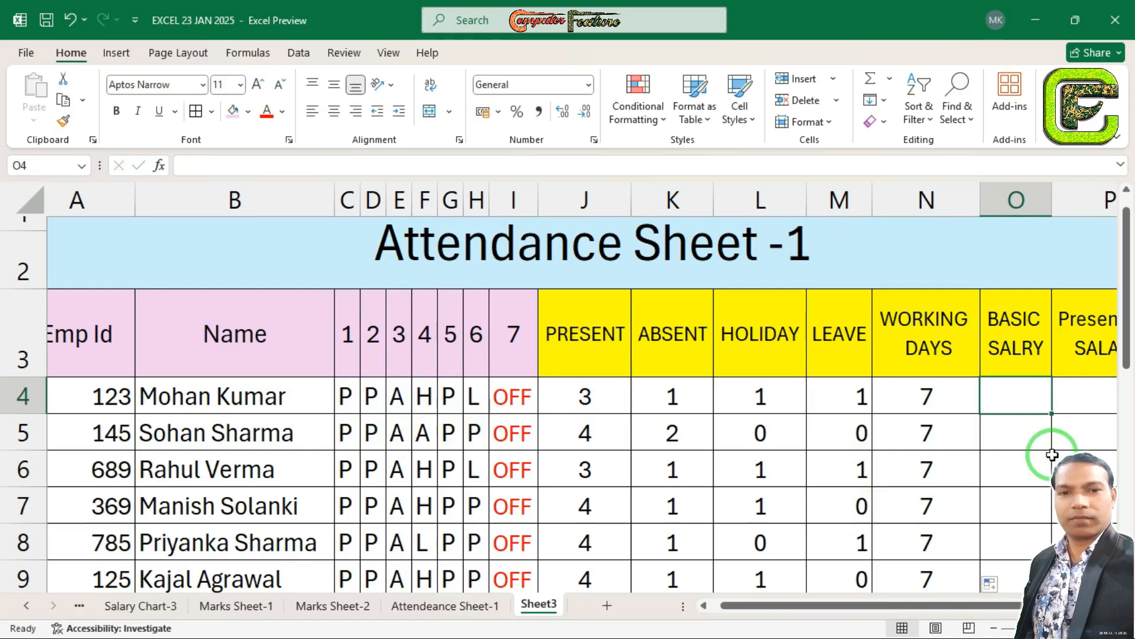
text(30000)
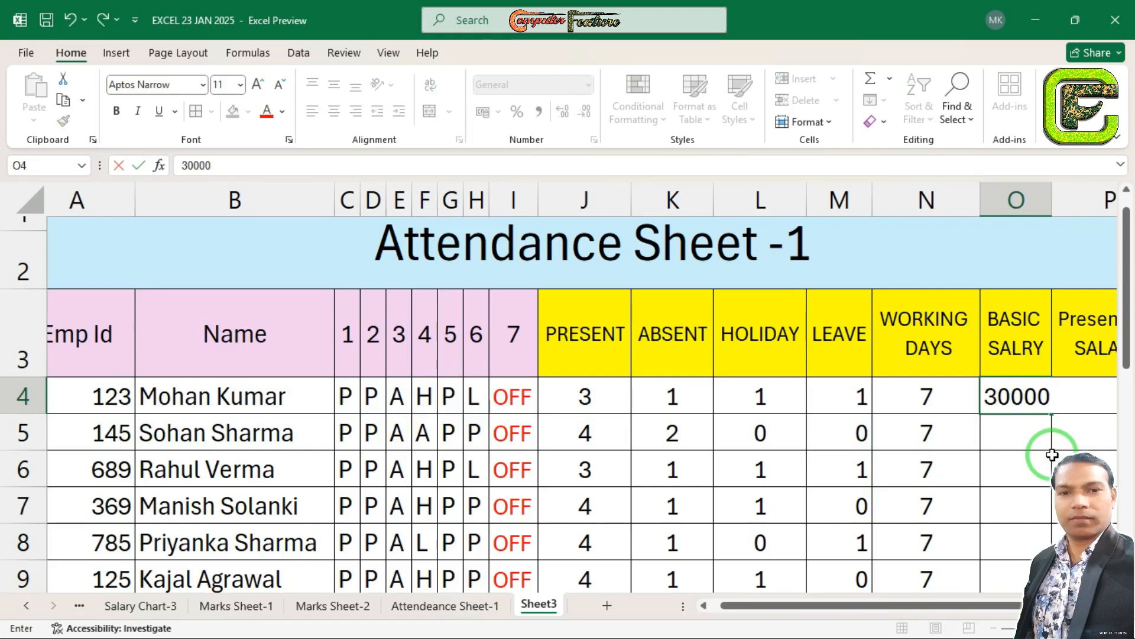
key(Return)
text(25000)
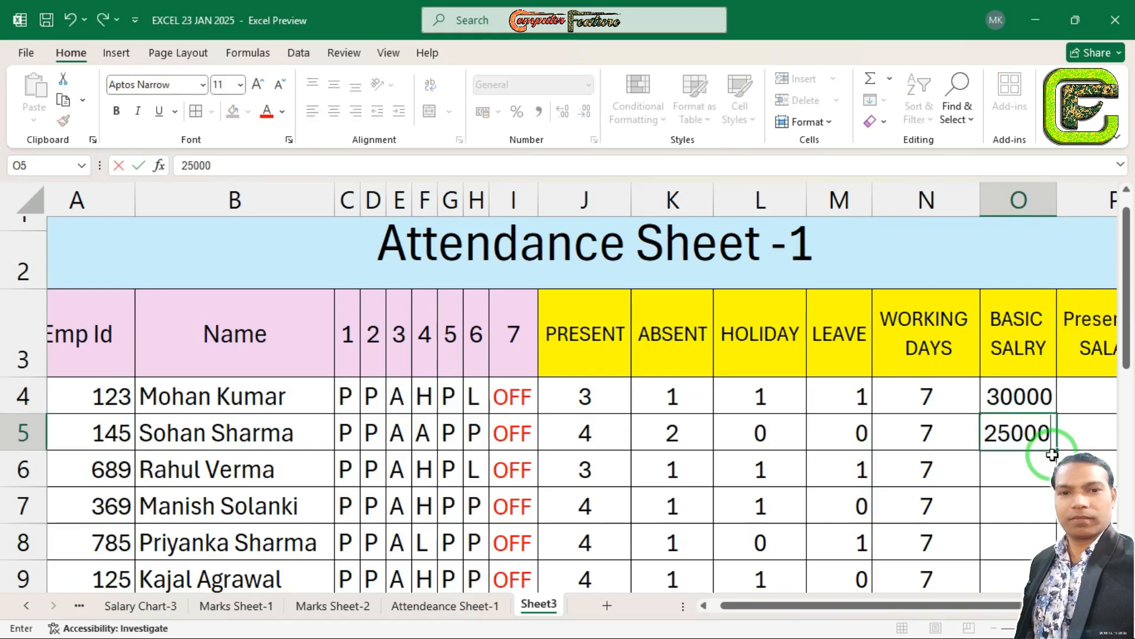
key(Return)
text(2000)
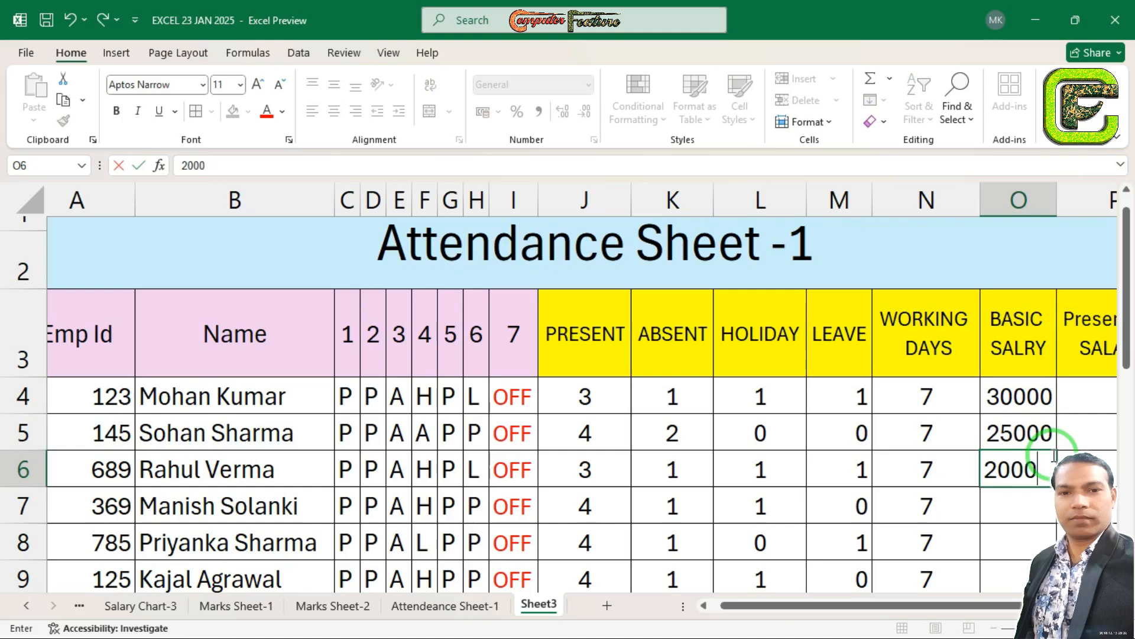
text(0)
key(Return)
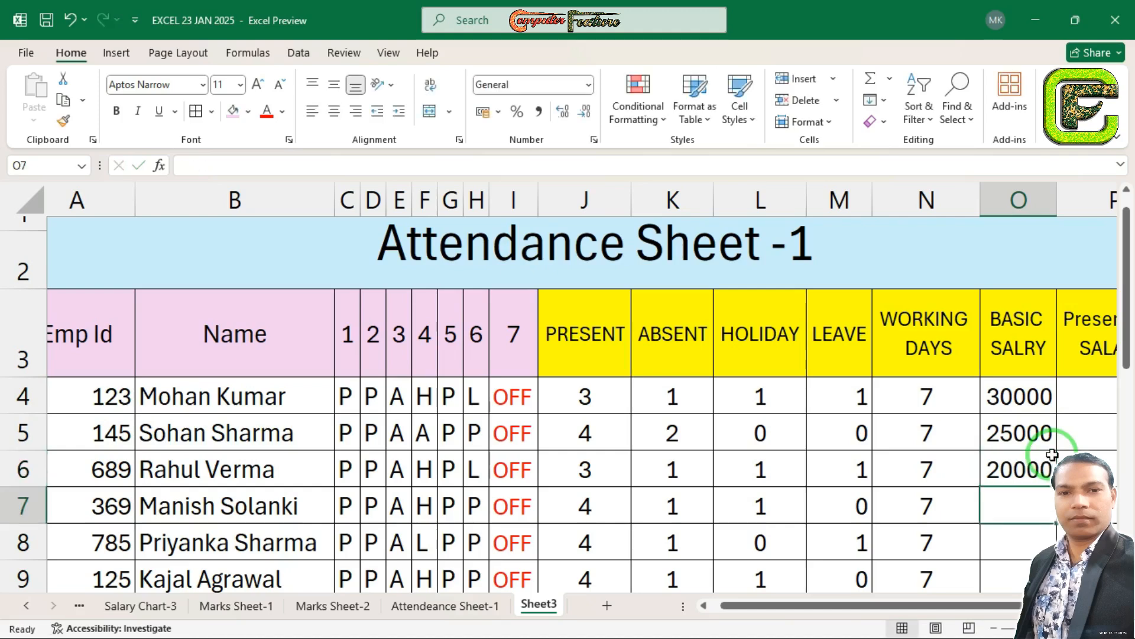
text(36000)
key(Return)
text(22000)
key(Return)
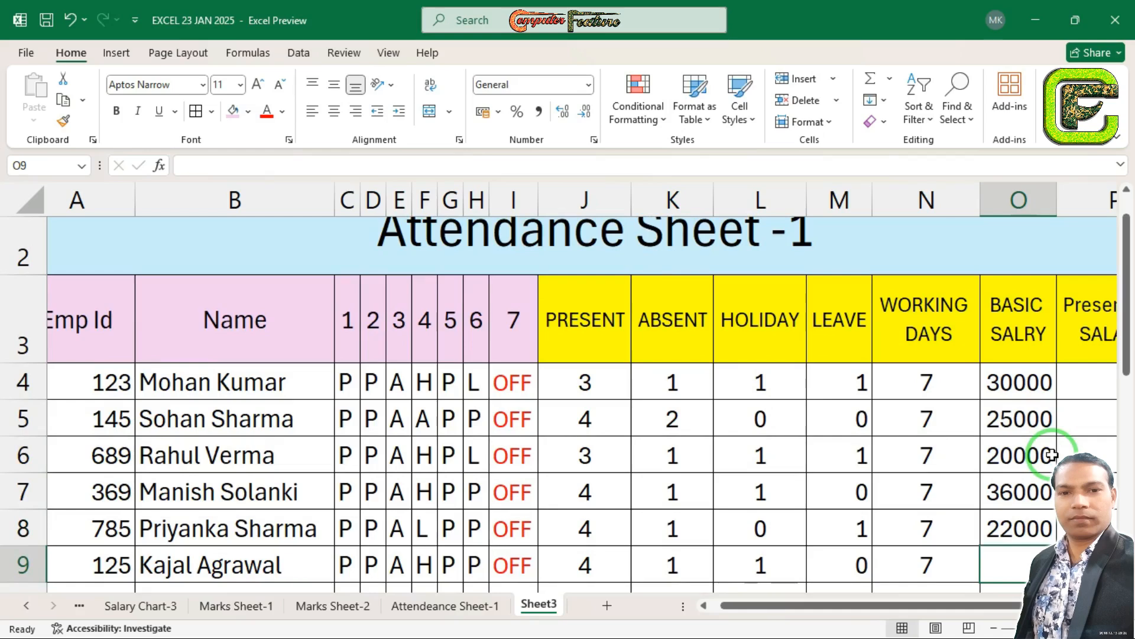
text(400)
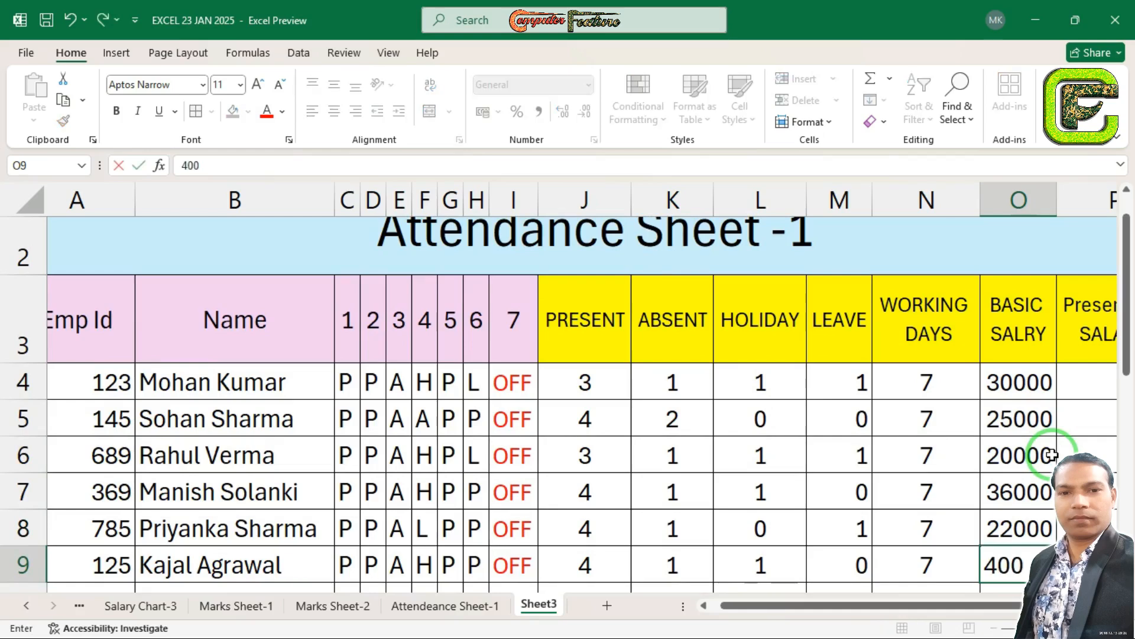
text(00)
key(Return)
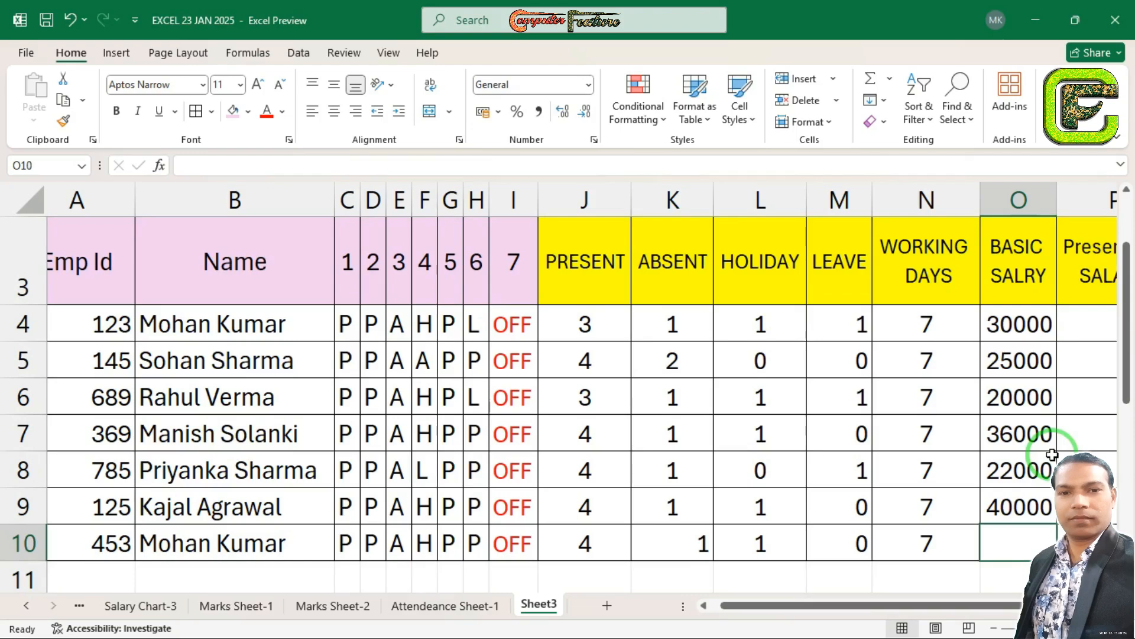
text(20000)
key(Return)
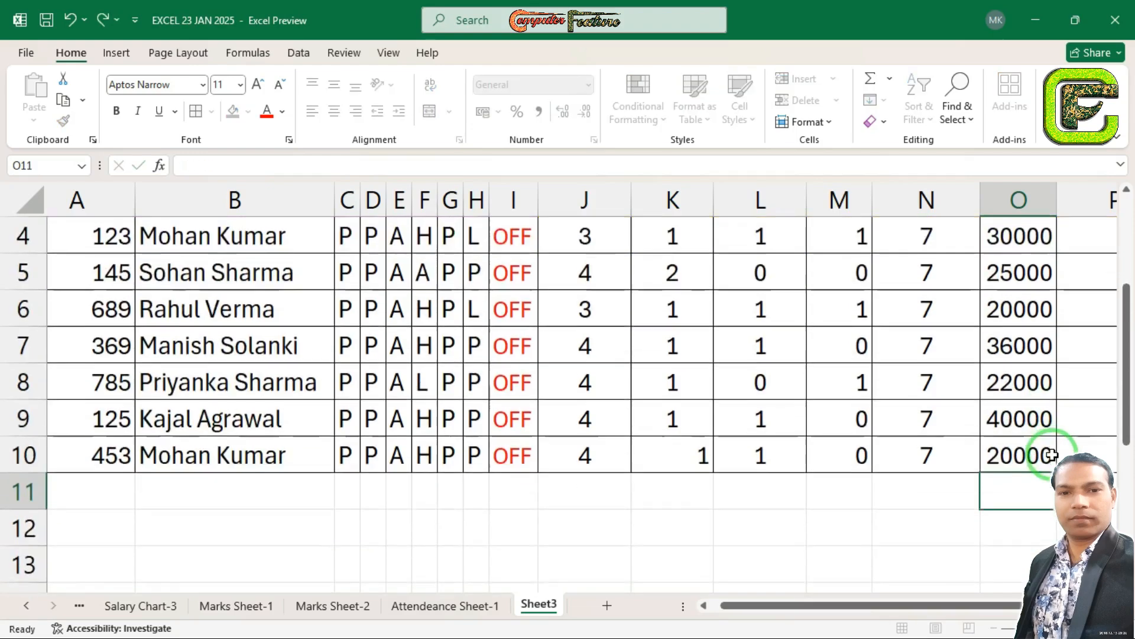
Examine the BASIC SALRY values in O4 to O10 and the PRESENT counts in J4 and J5 needed for the Present Day SALARY column
click(1051, 454)
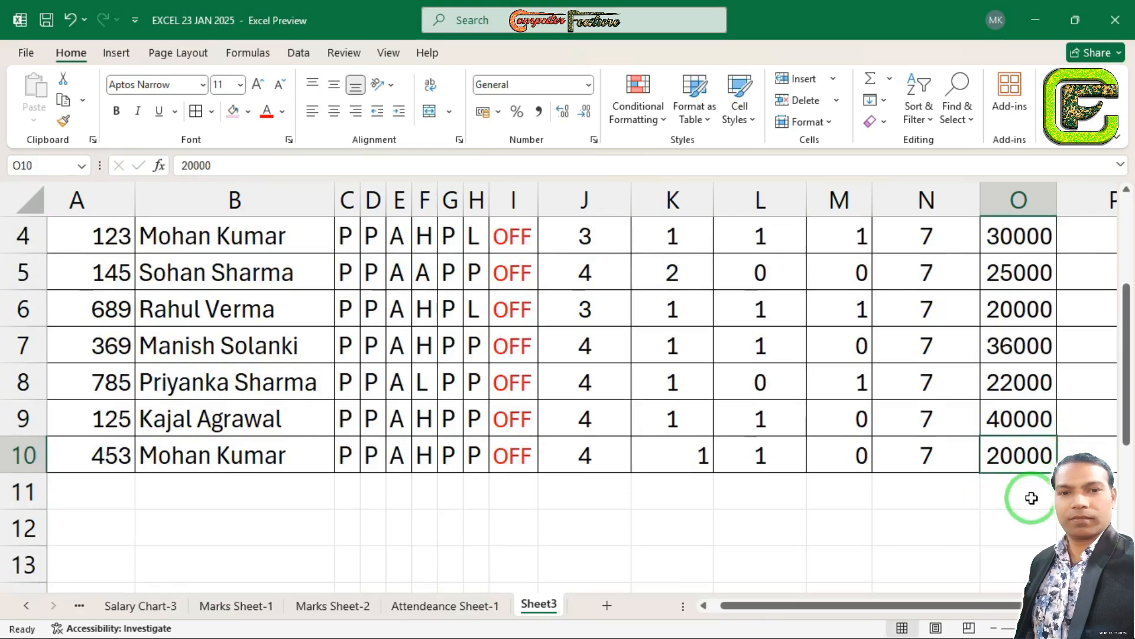
key(Up)
key(Up)
key(Up)
key(Up)
key(Up)
key(Up)
key(Up)
key(Up)
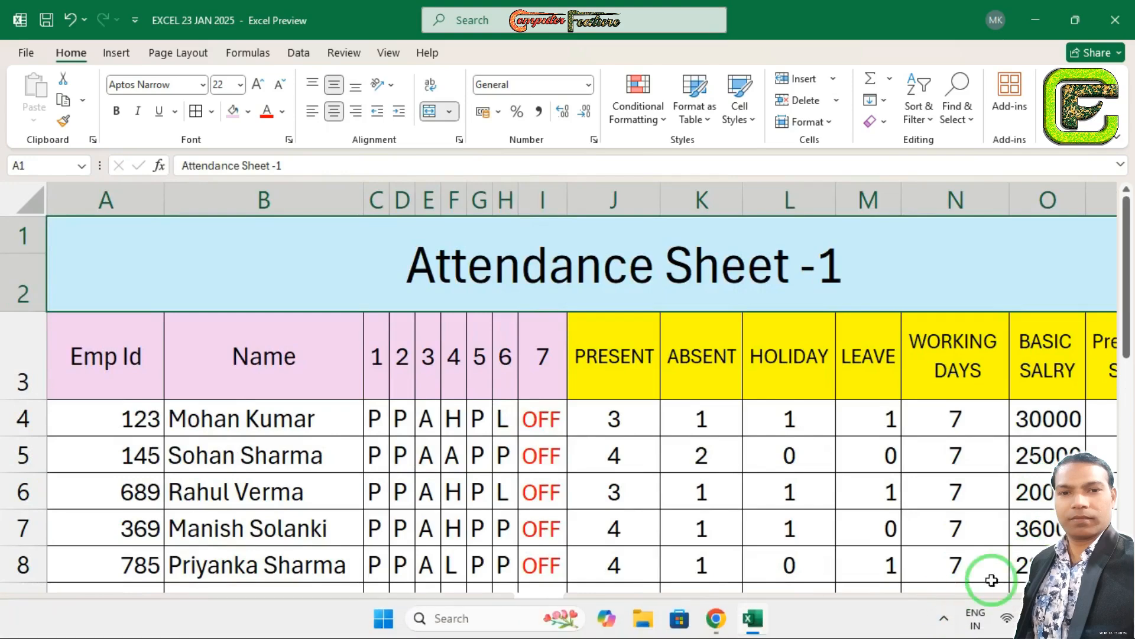
drag(1128, 307, 1127, 340)
drag(944, 603, 1014, 606)
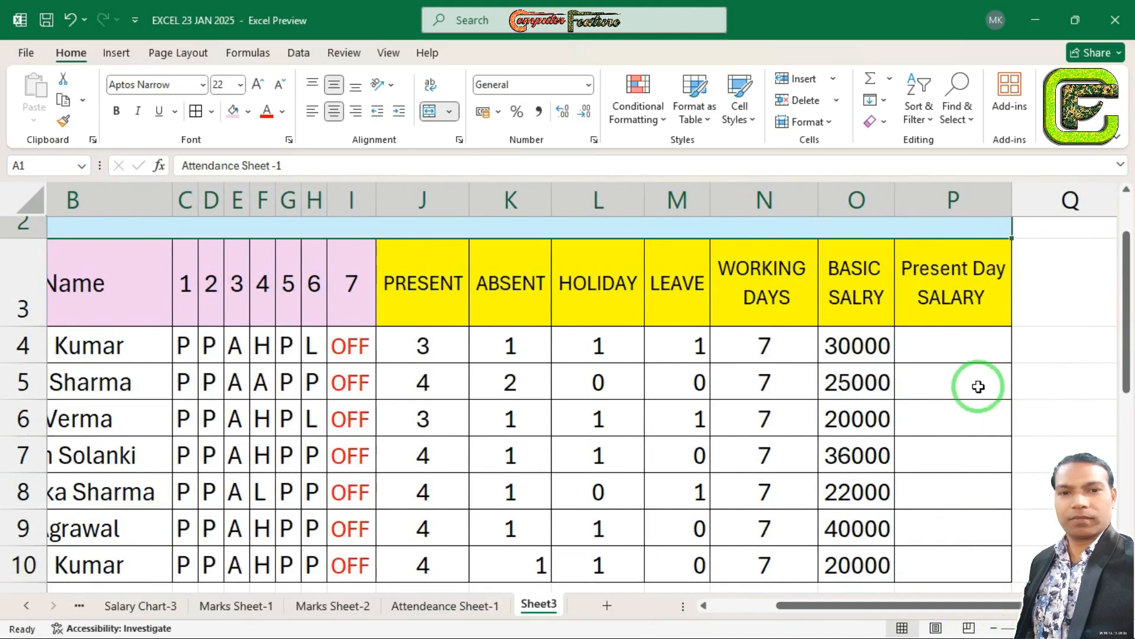
click(958, 348)
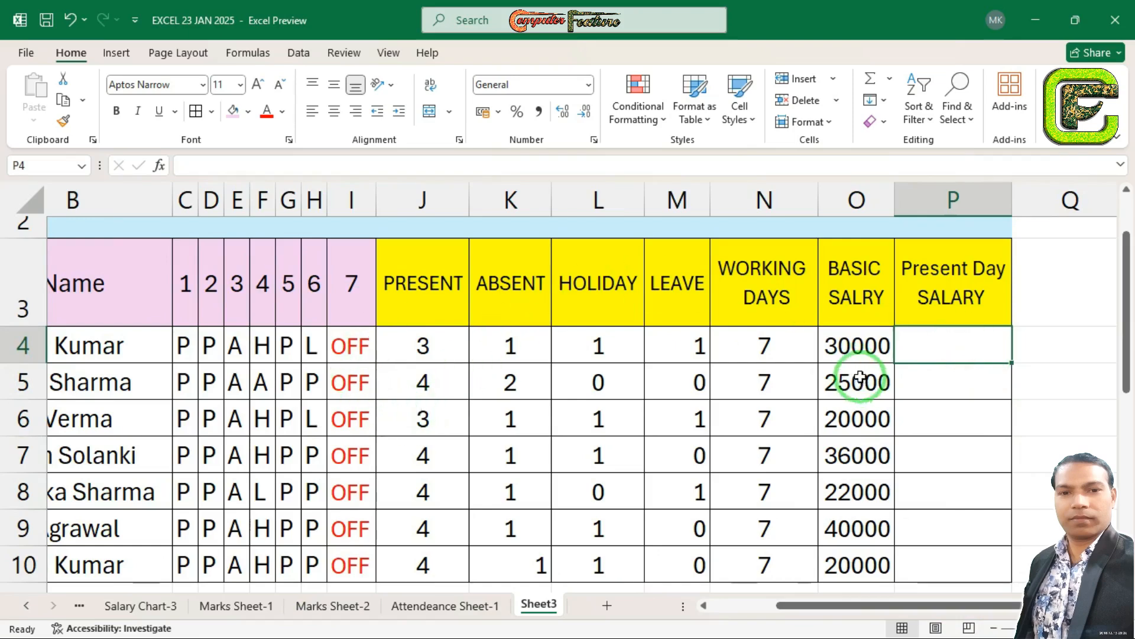
drag(853, 346, 856, 556)
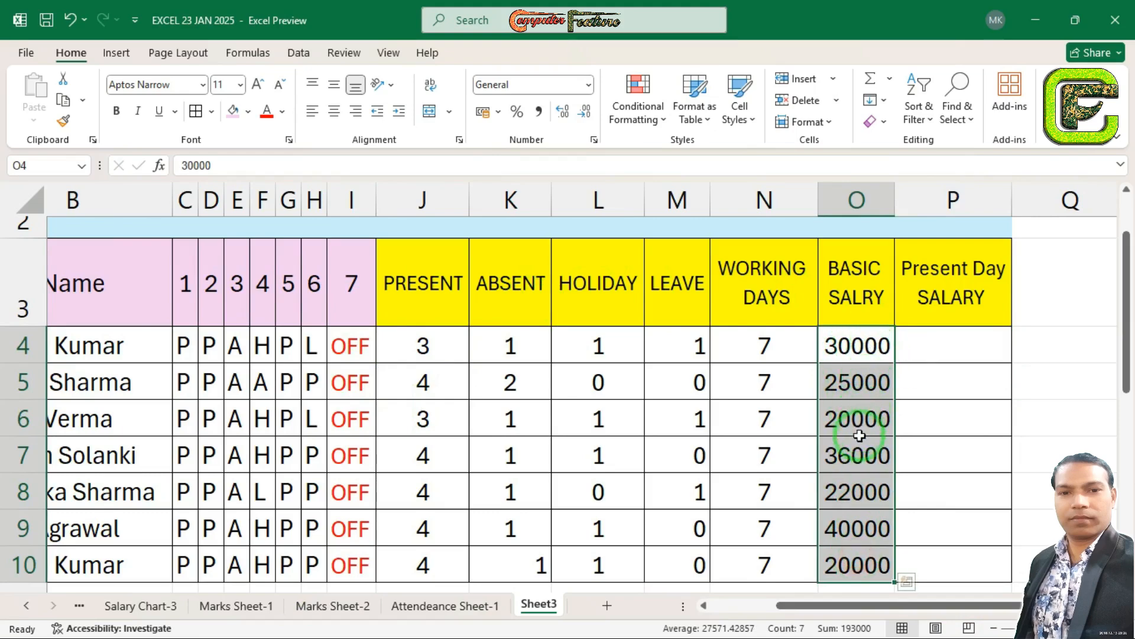
click(854, 456)
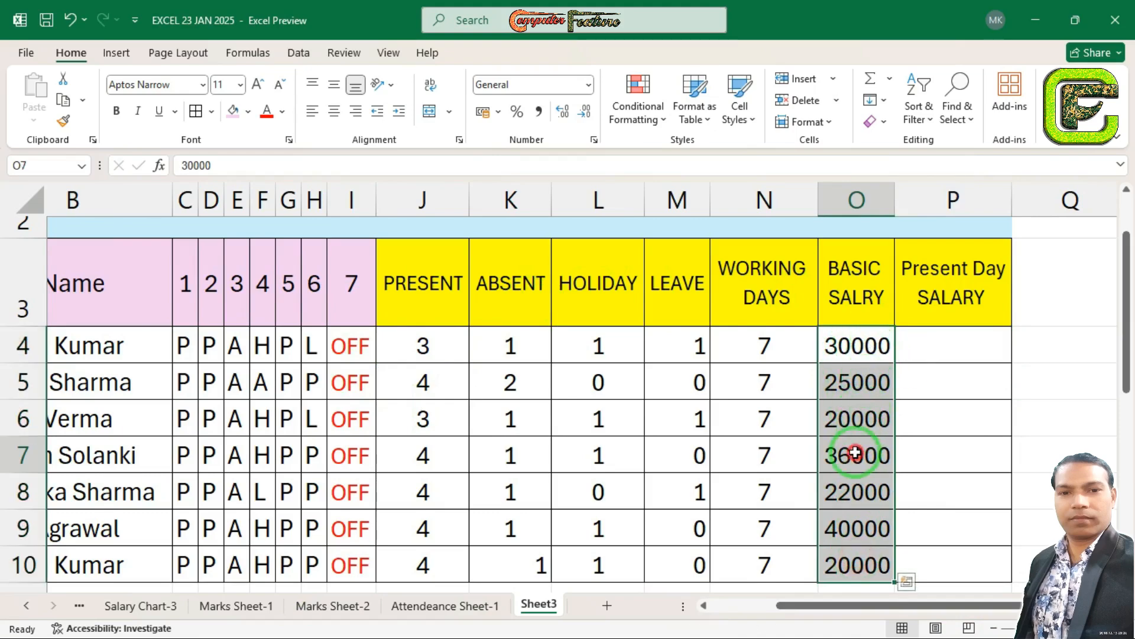
click(942, 351)
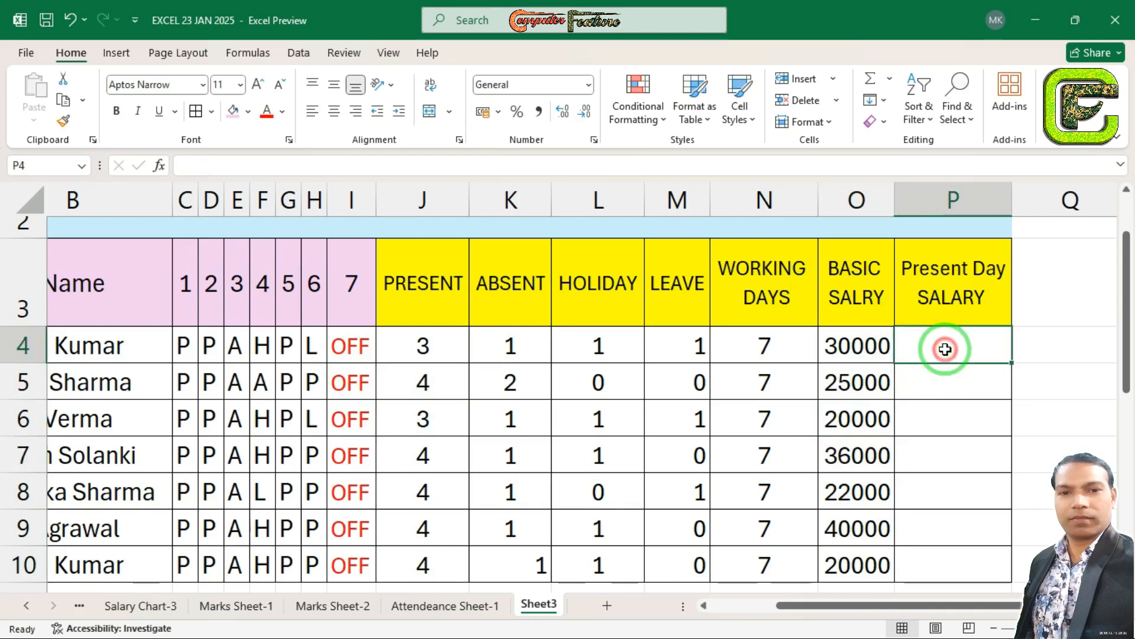
click(435, 349)
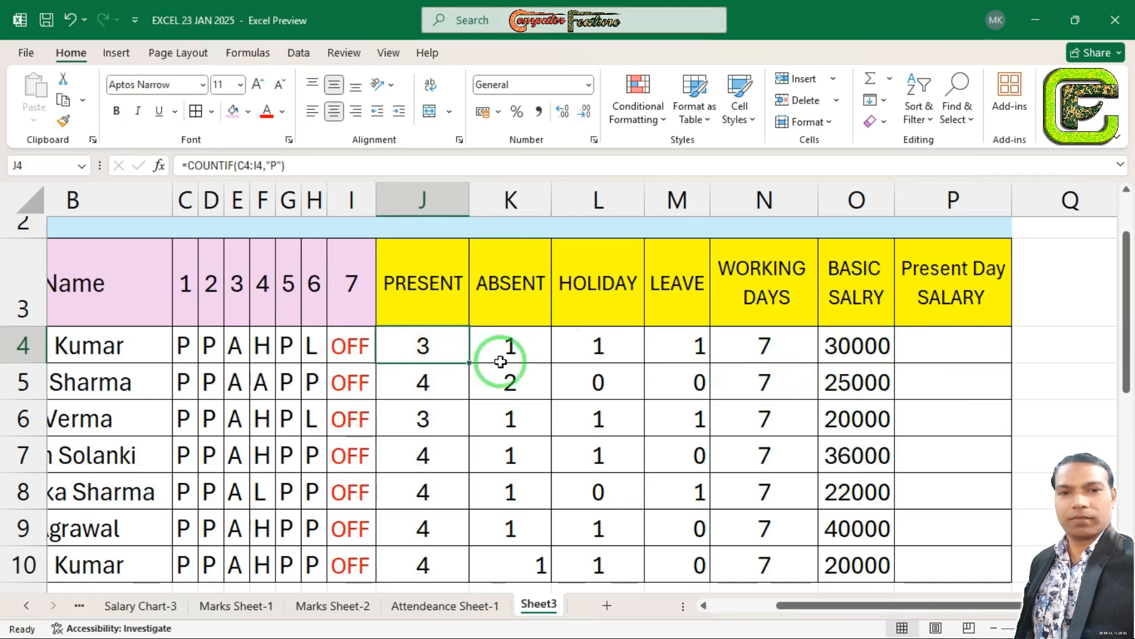
click(424, 383)
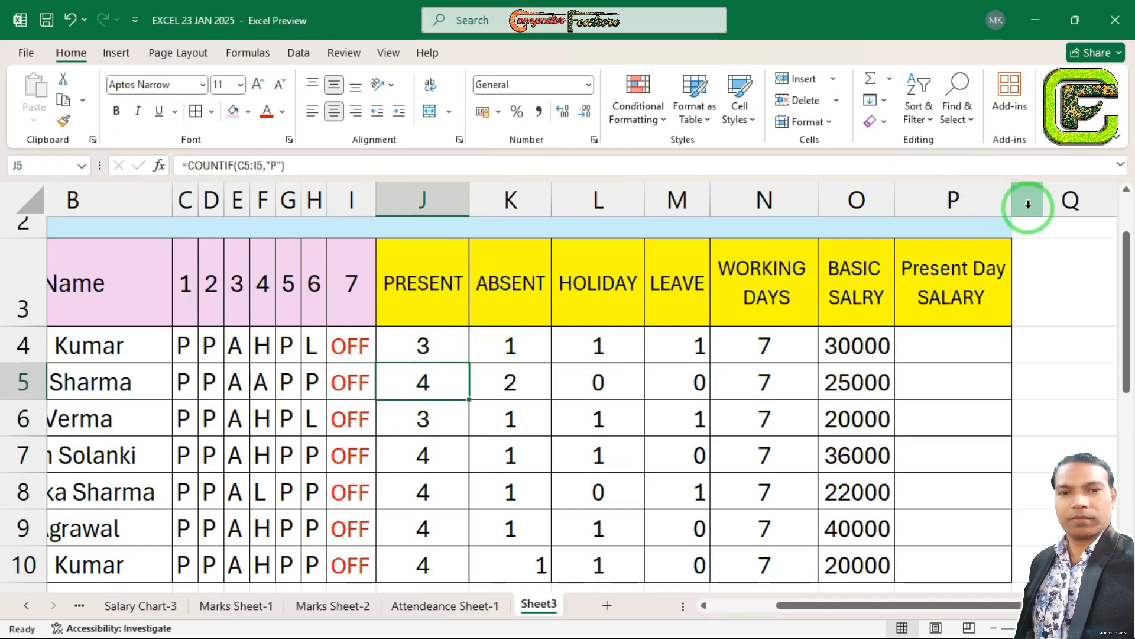
click(942, 333)
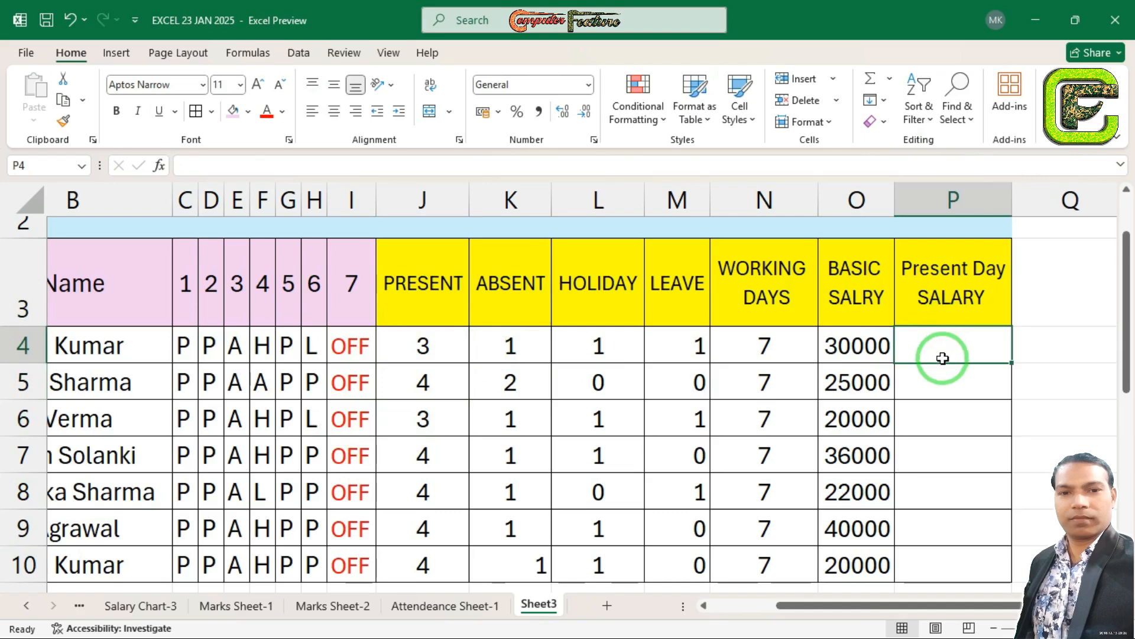
click(426, 353)
Enter the formula =O4/7*J4 in P4 to calculate the first employee's present day salary
click(925, 348)
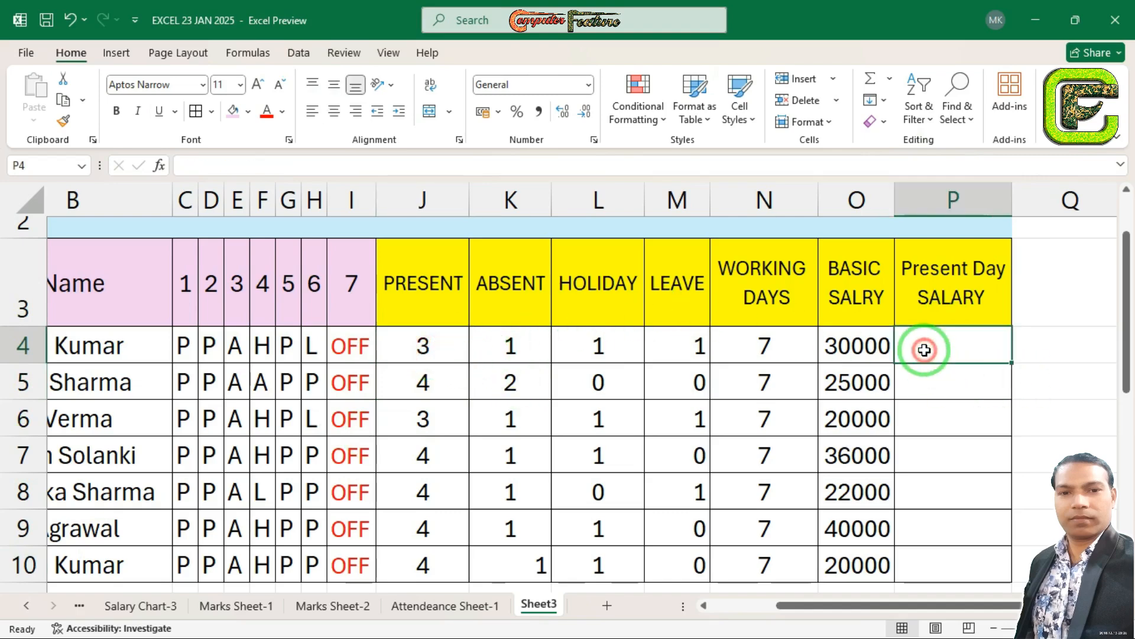
text(=)
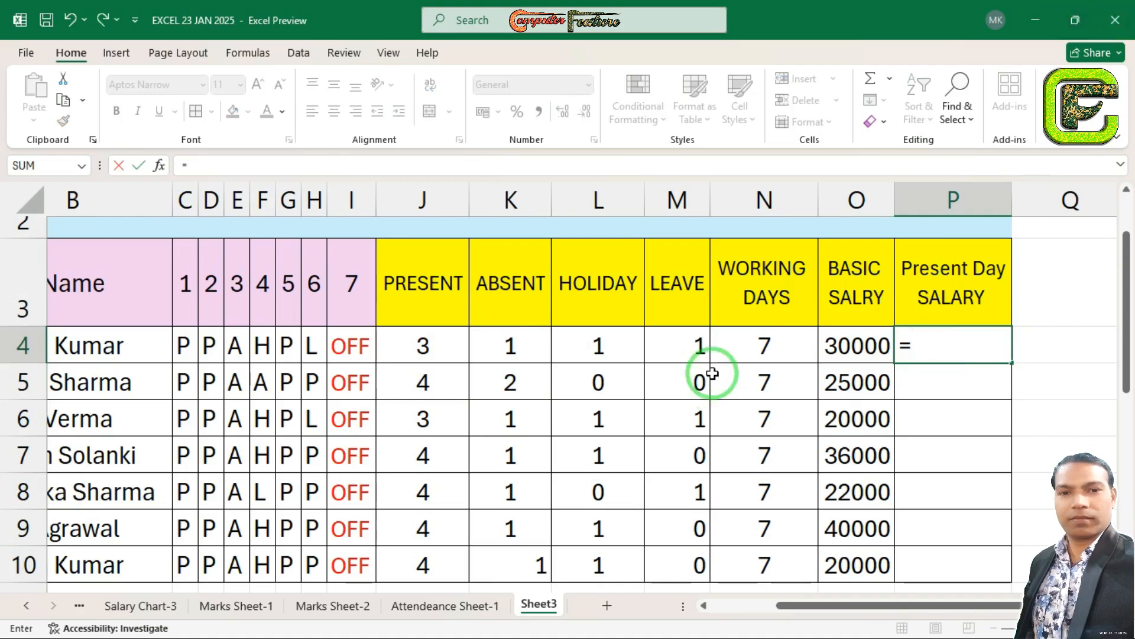
click(847, 351)
text(/7*)
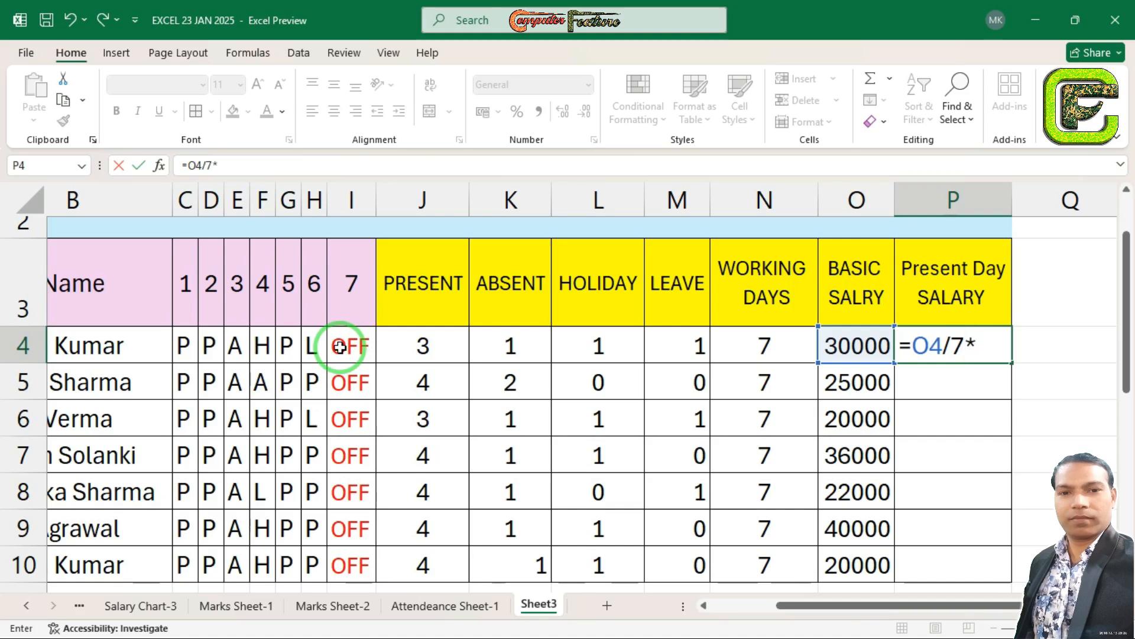
click(426, 345)
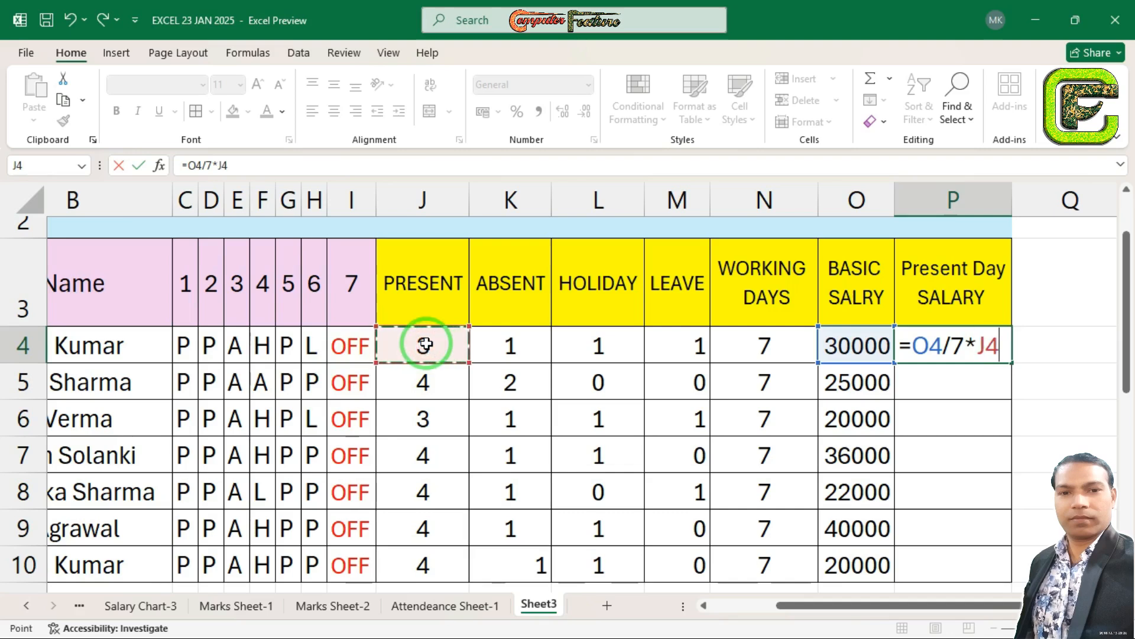
key(Return)
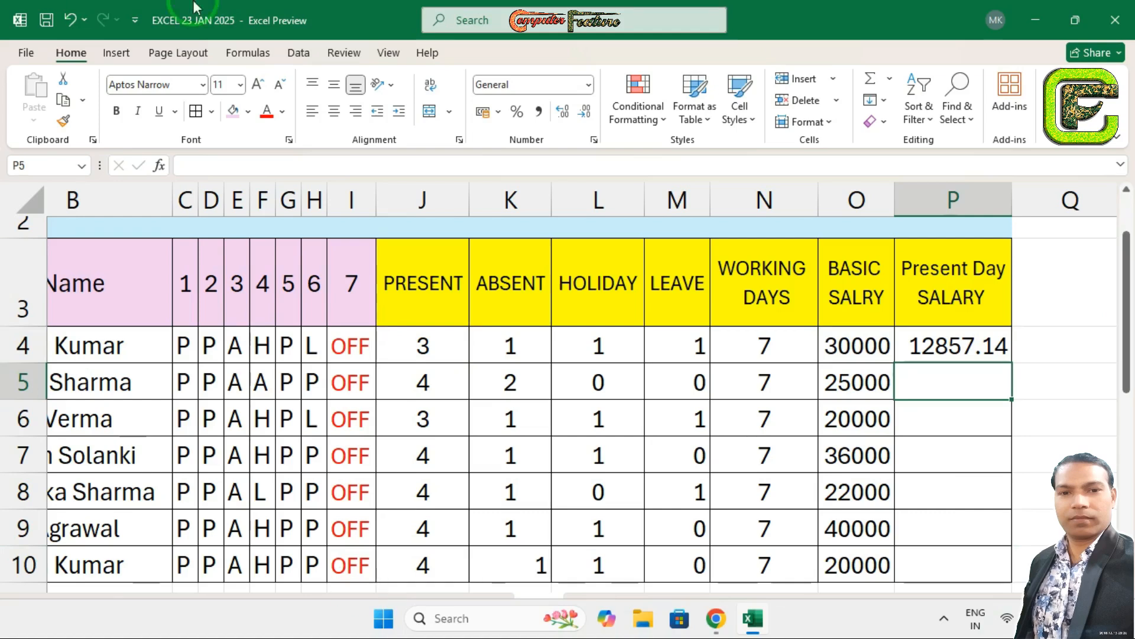
Fill the Present Day SALARY formula from P4 down to P10 for the remaining employees
click(978, 358)
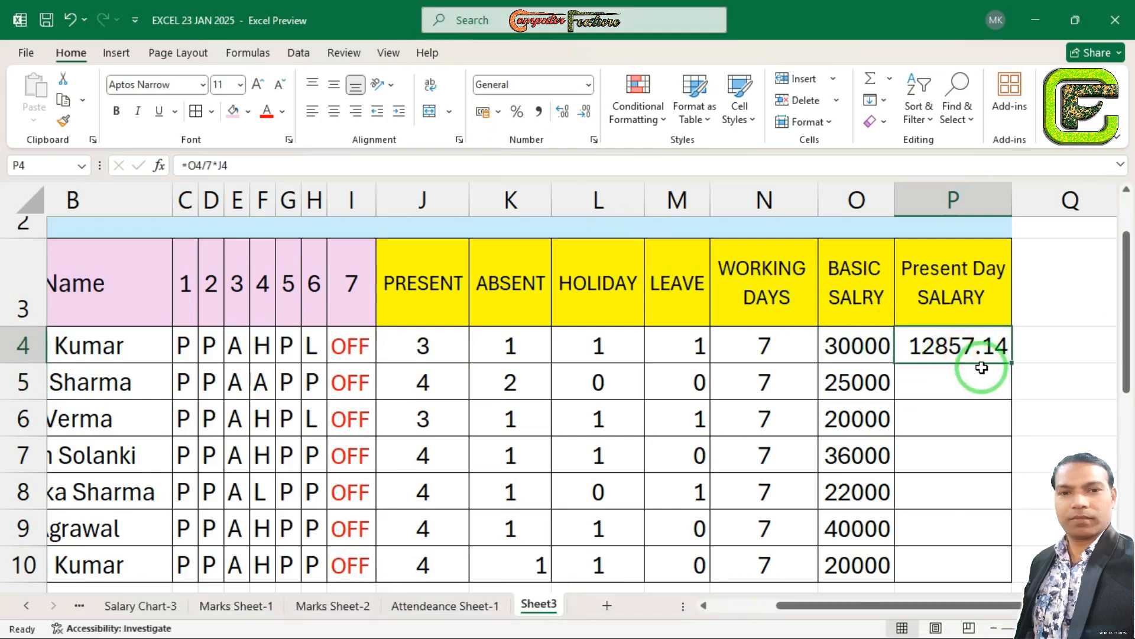
double_click(1012, 362)
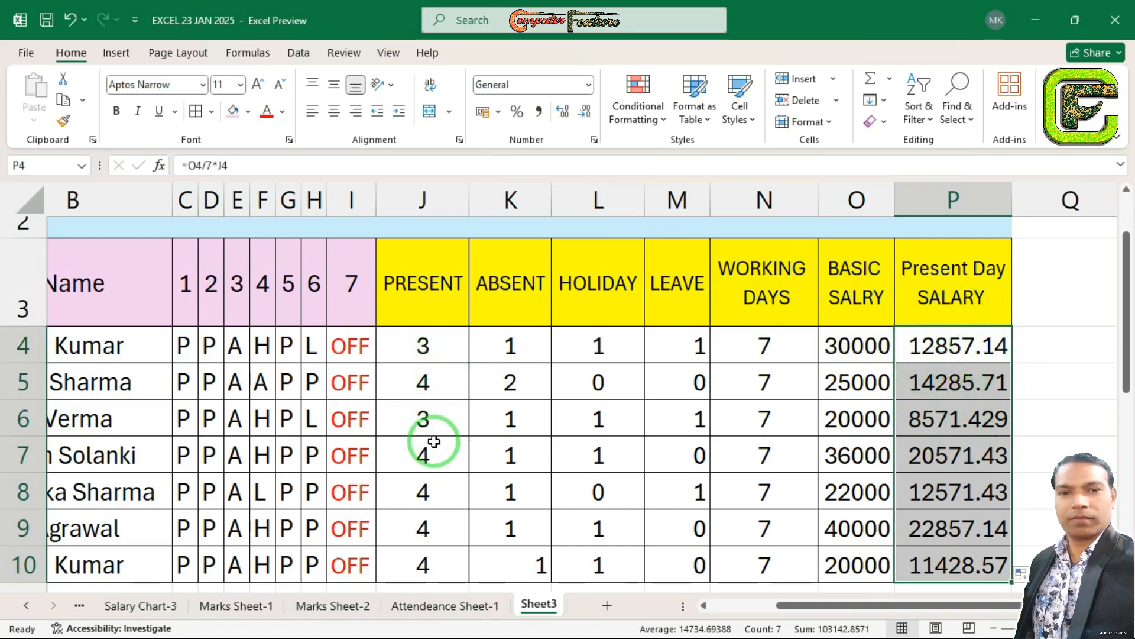
click(961, 350)
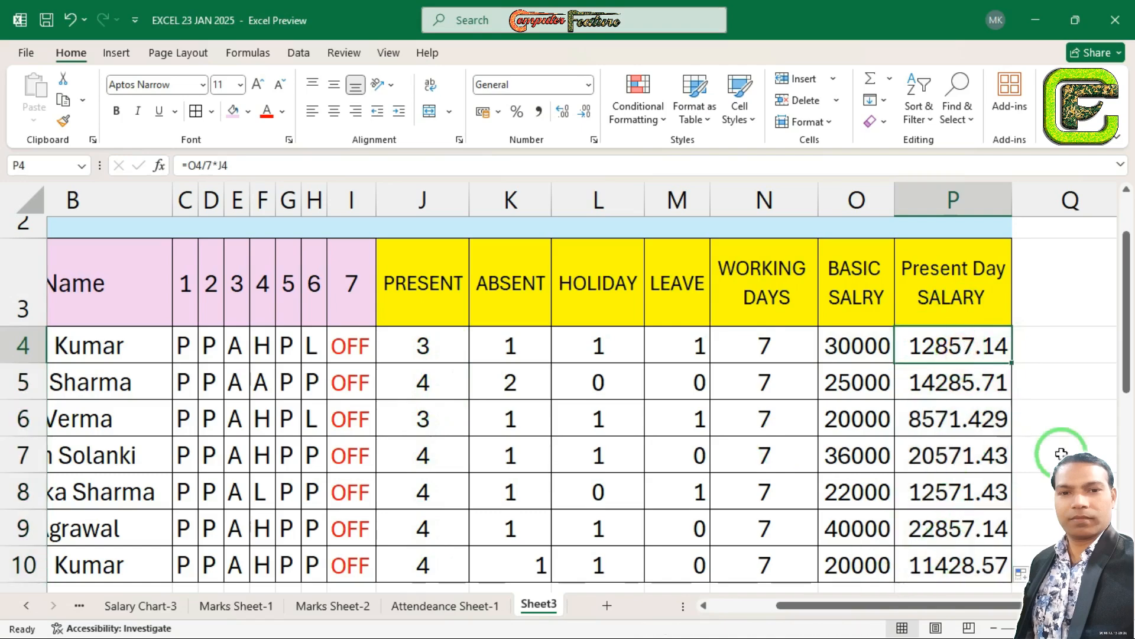
mouse_move(1126, 298)
mouse_down()
mouse_move(1127, 355)
mouse_move(1123, 278)
mouse_up()
drag(930, 611, 870, 605)
drag(1125, 288, 1126, 253)
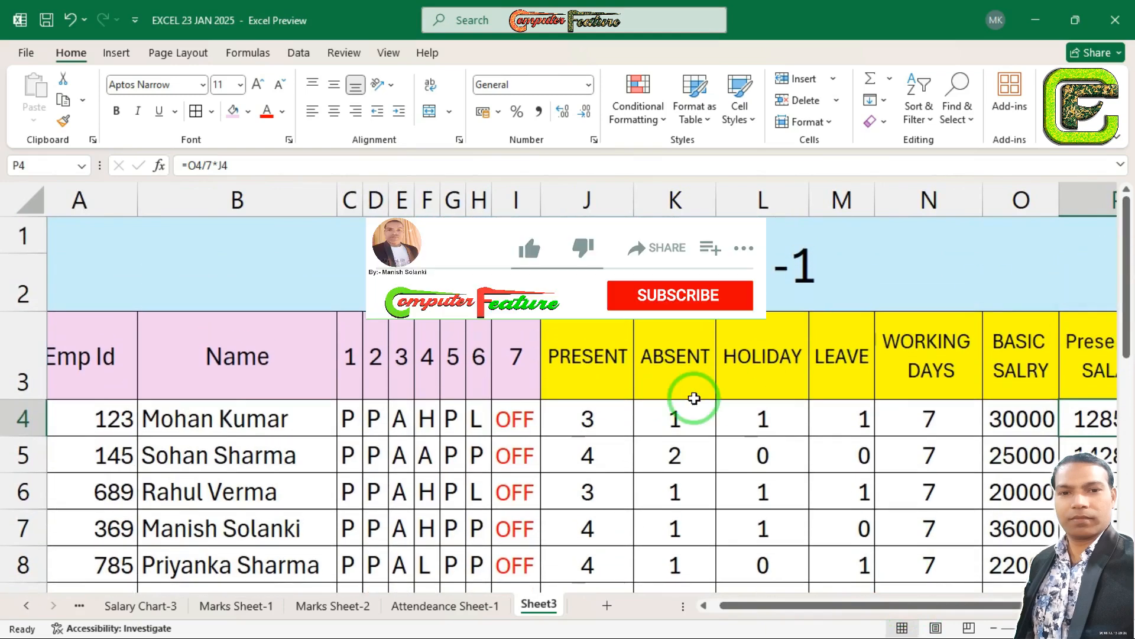